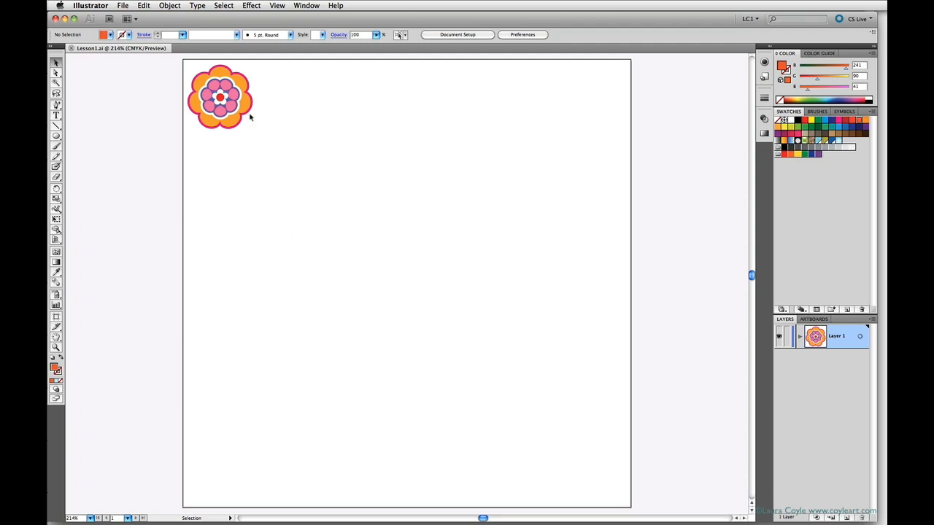
left_click_drag(254, 115, 237, 126)
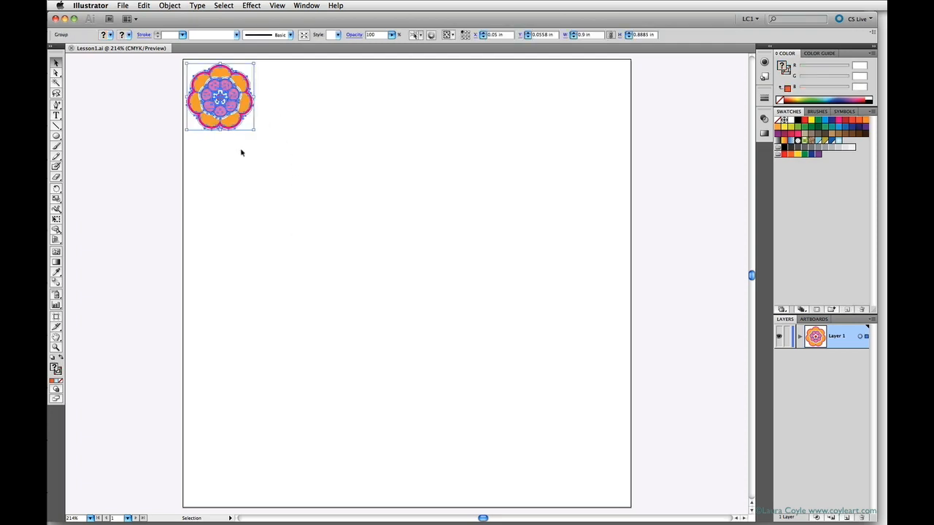
left_click(244, 153)
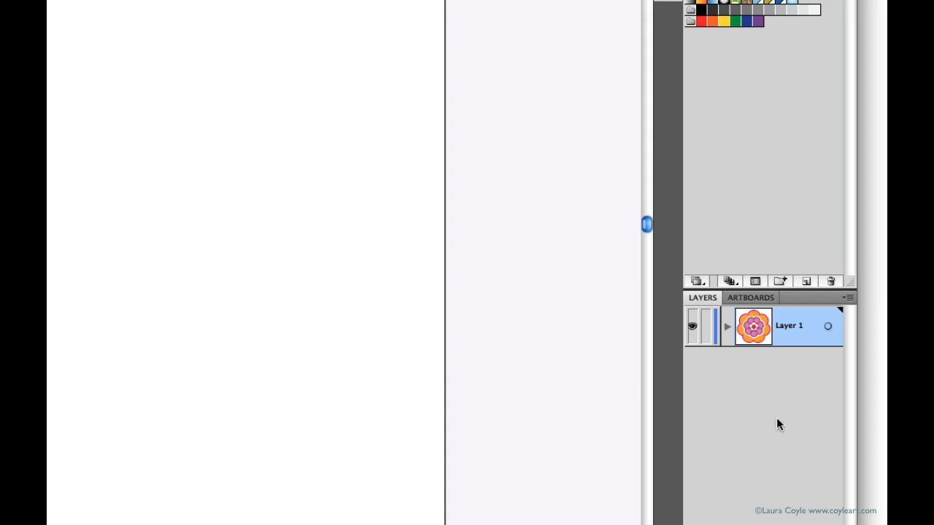
Target Layer 1 so that effects apply to the whole layer.
left_click(829, 332)
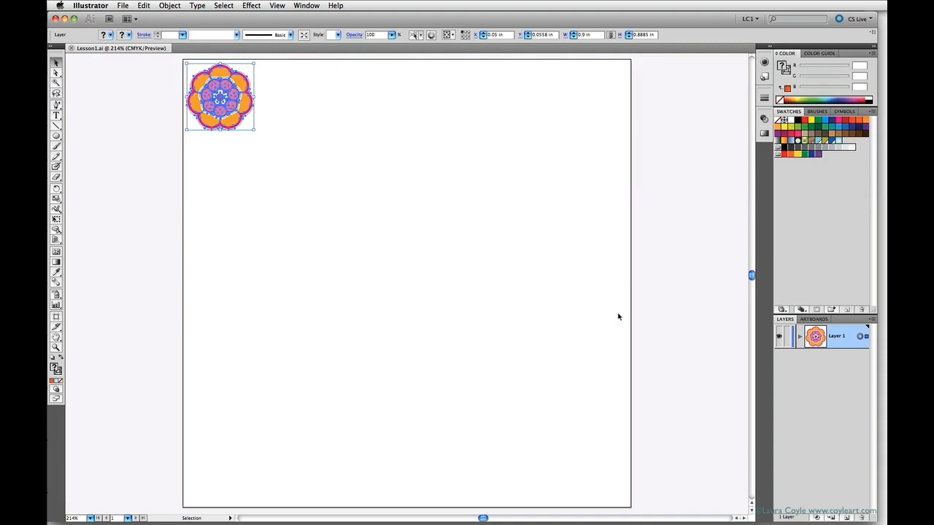
left_click(256, 6)
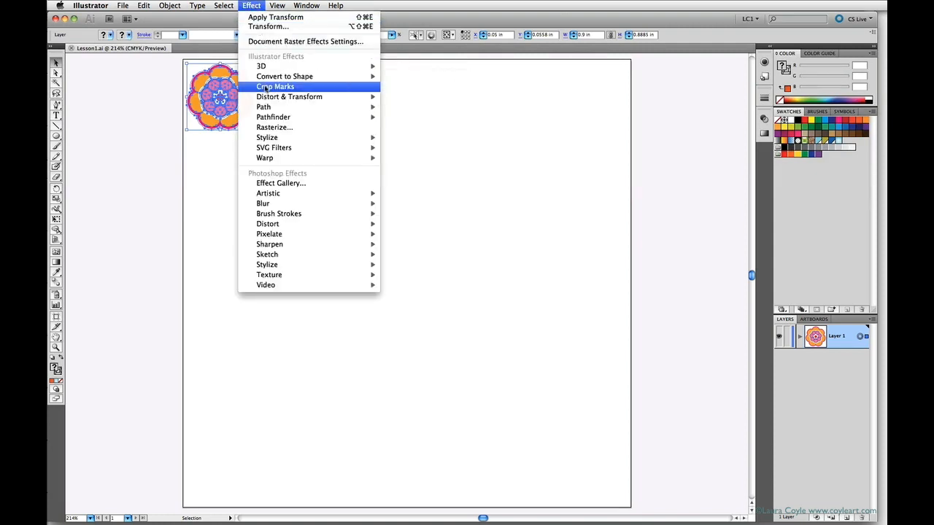
mouse_move(267, 96)
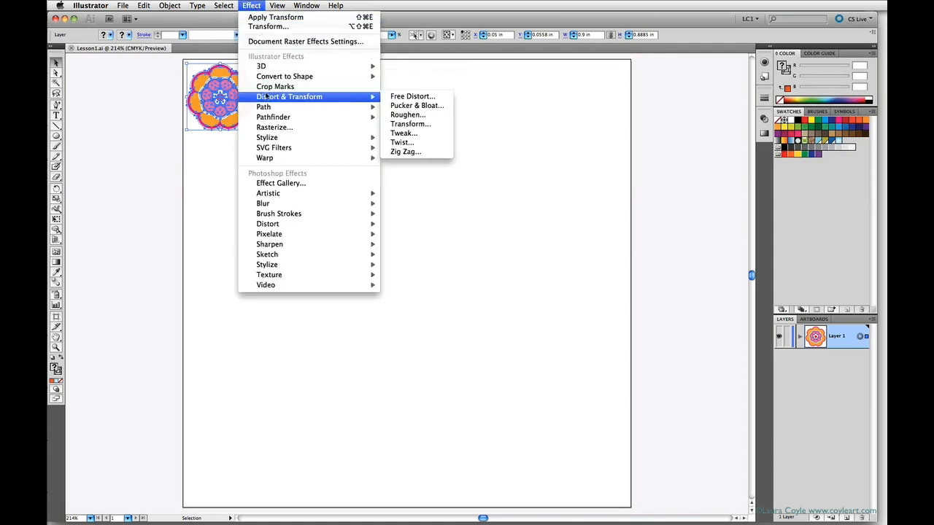
left_click(408, 79)
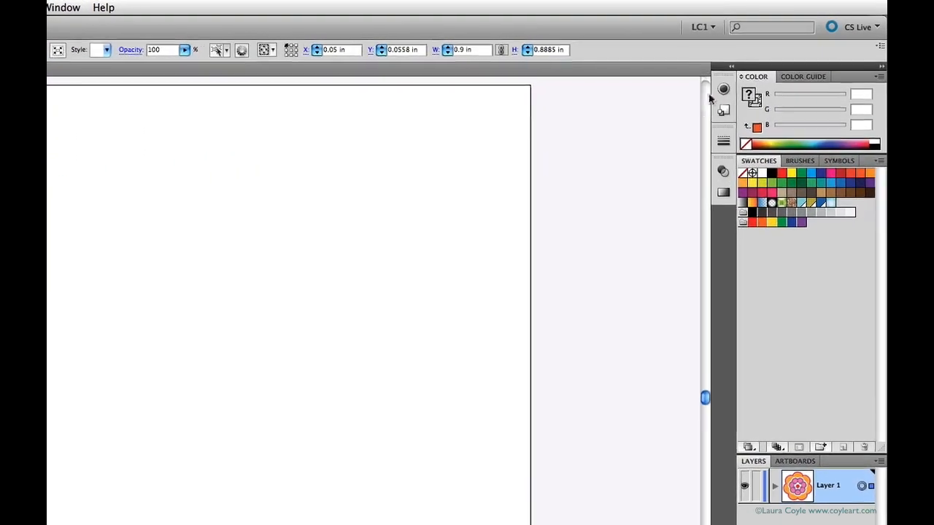
Start adding a Distort & Transform > Transform effect to the targeted layer's appearance.
left_click(723, 89)
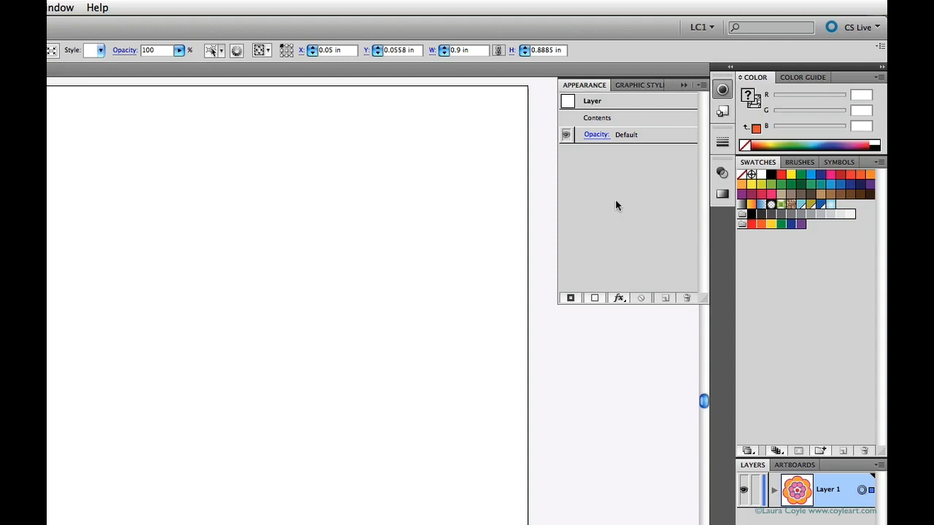
left_click(619, 300)
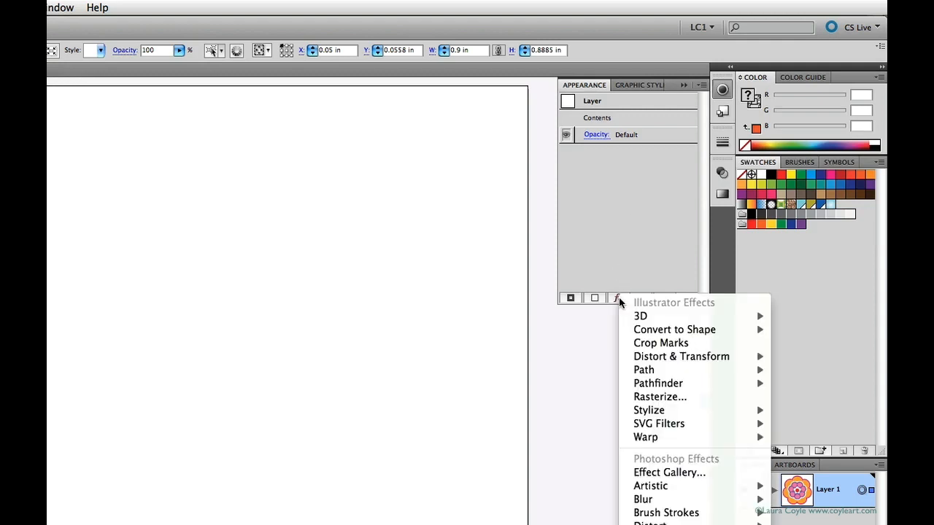
mouse_move(630, 359)
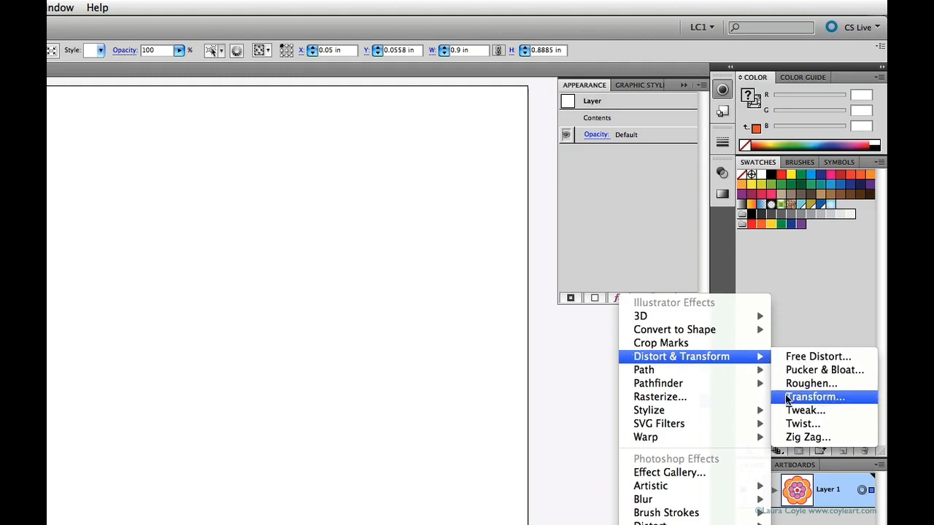
left_click(788, 399)
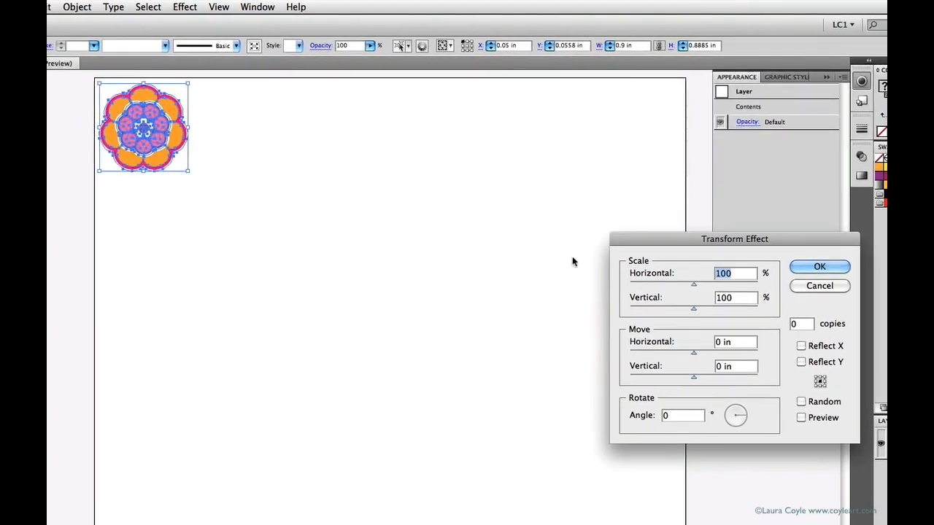
left_click(77, 8)
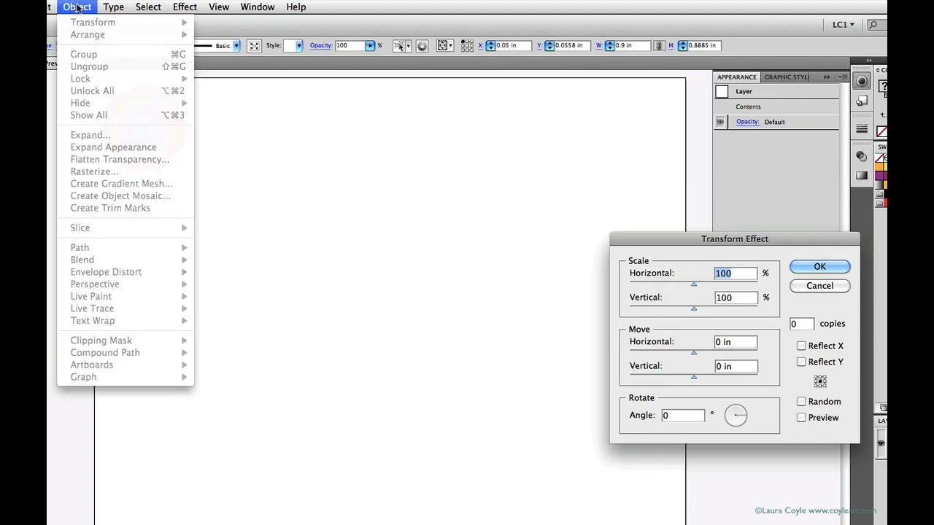
left_click(111, 28)
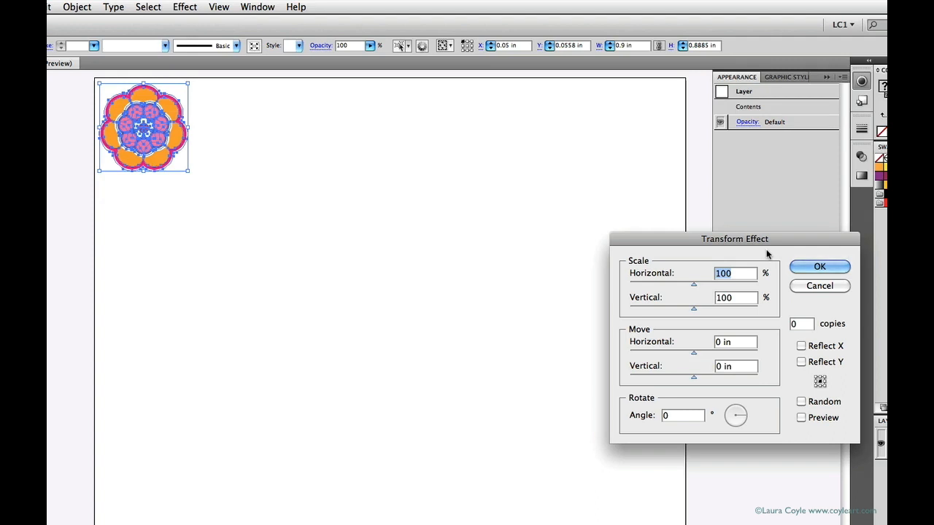
With the preview on, set the Transform effect to move 1 in horizontally with 5 copies, and apply it.
left_click(802, 417)
double_click(718, 343)
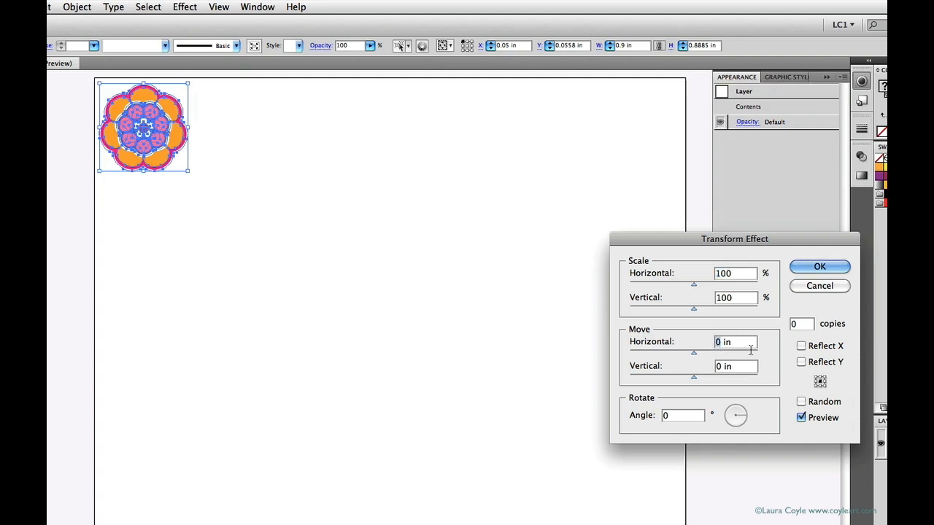
type("1")
left_click(795, 324)
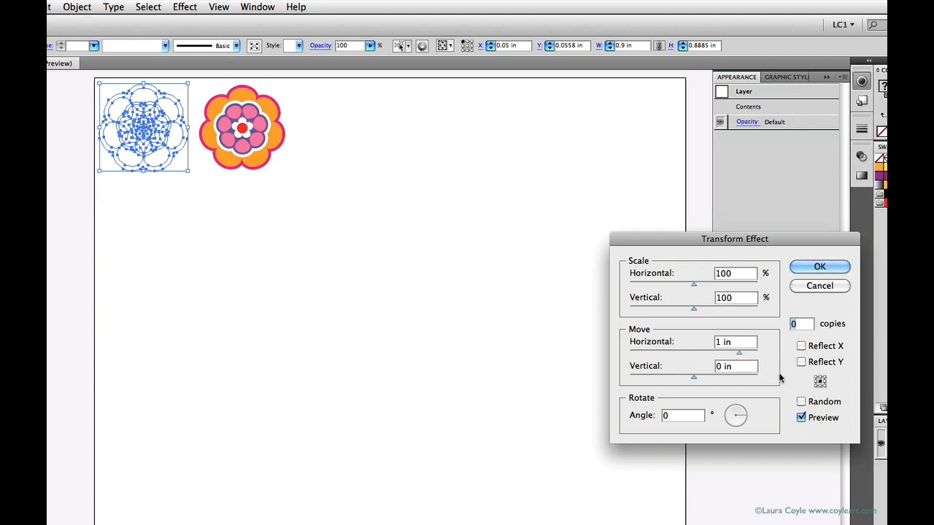
type("5")
key("Tab")
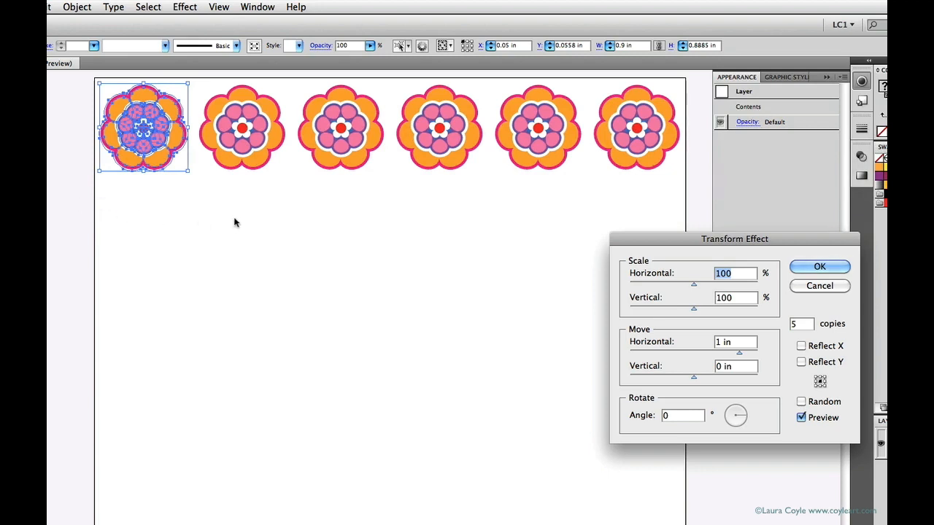
left_click(811, 270)
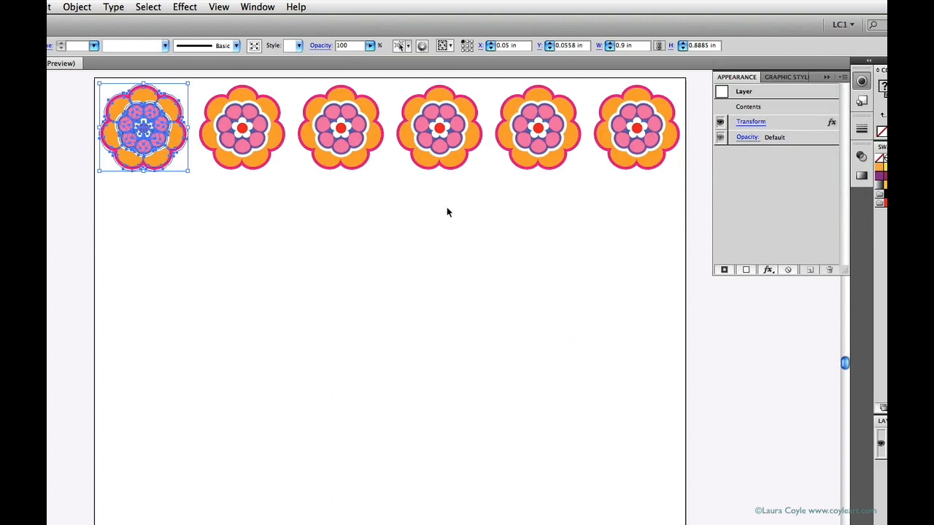
Examine in Outline view which of the flowers are real paths, and return to Preview.
key("a")
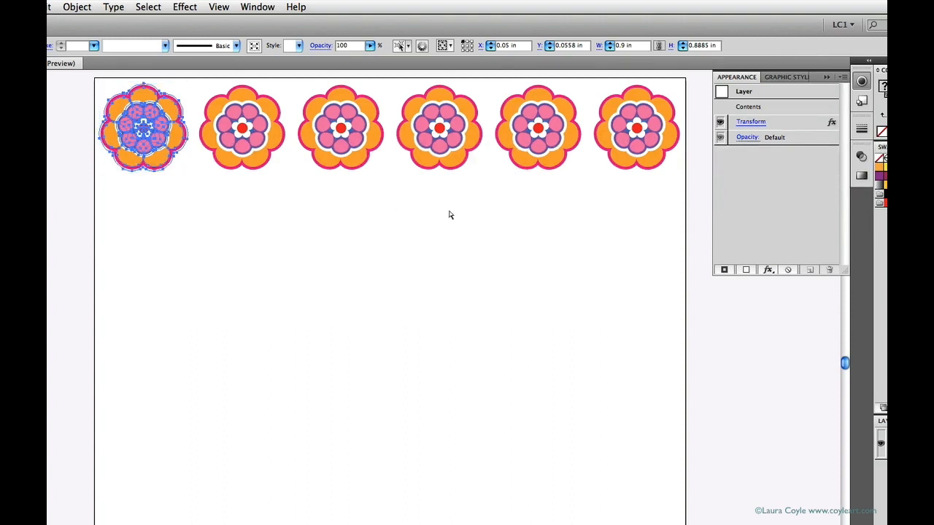
key("ctrl+y")
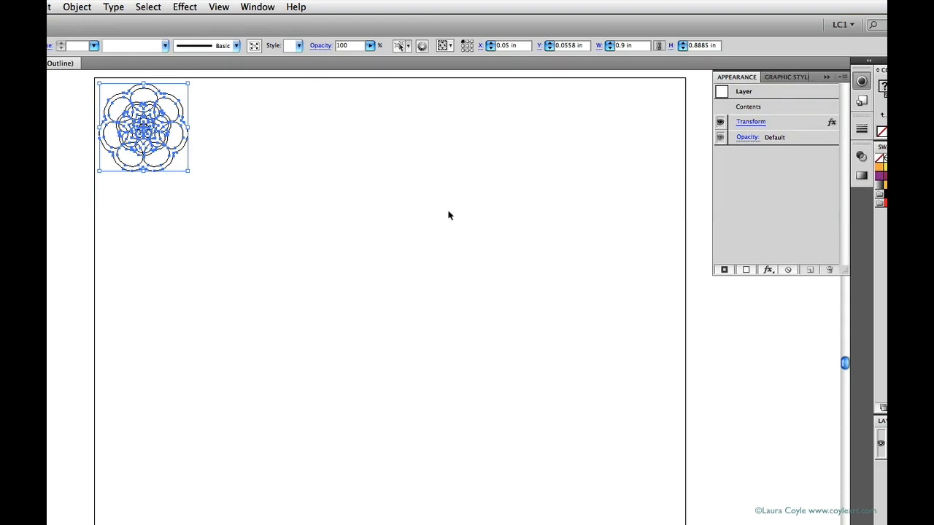
key("ctrl+y")
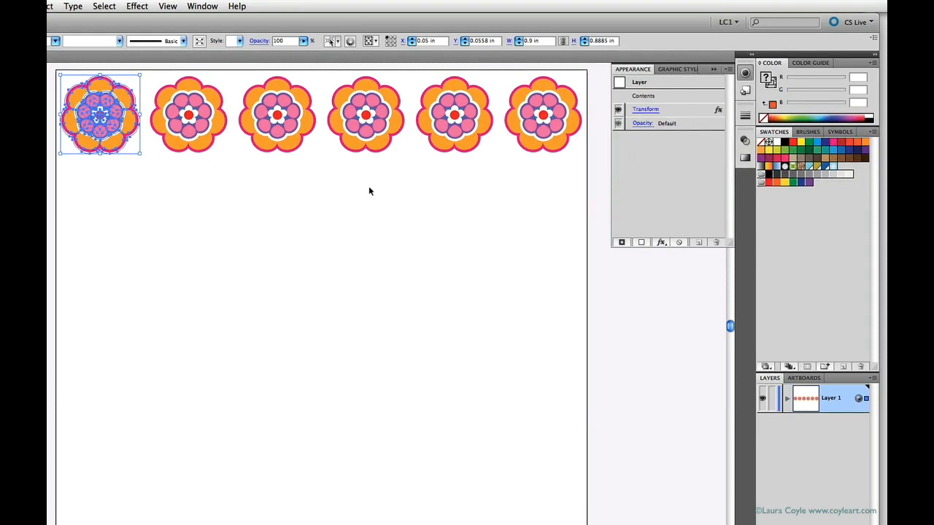
Draw an orange circle about 0.23 in wide on the original flower's upper-right edge and move it to the lower-right edge.
left_click(369, 191)
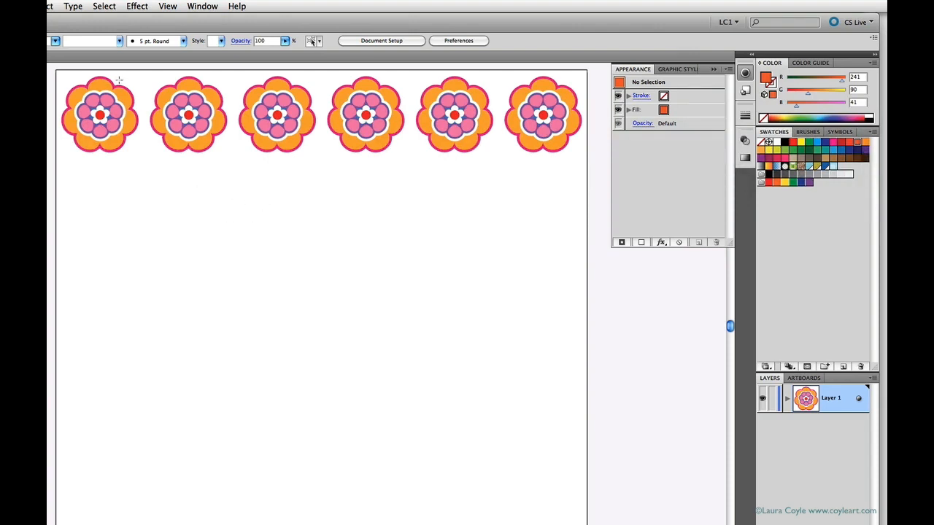
left_click_drag(120, 80, 138, 97)
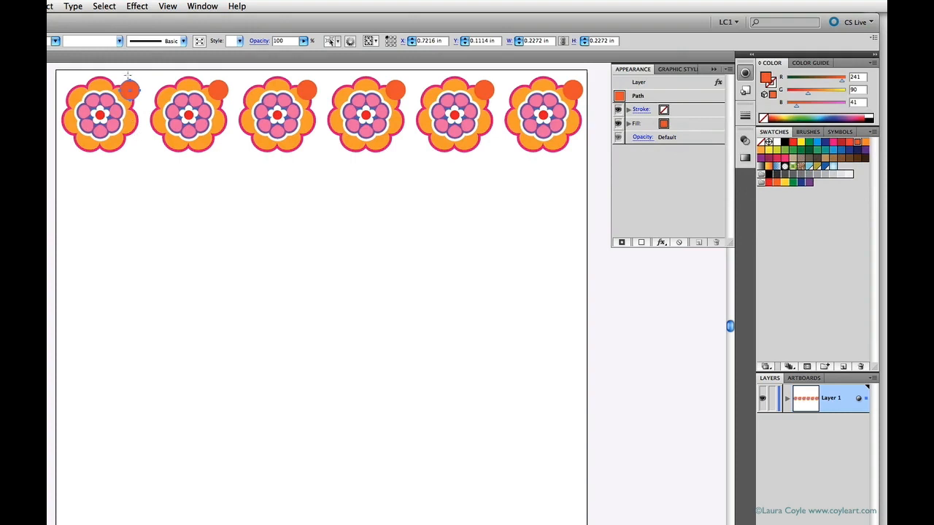
key("v")
left_click_drag(129, 94, 132, 143)
key("r")
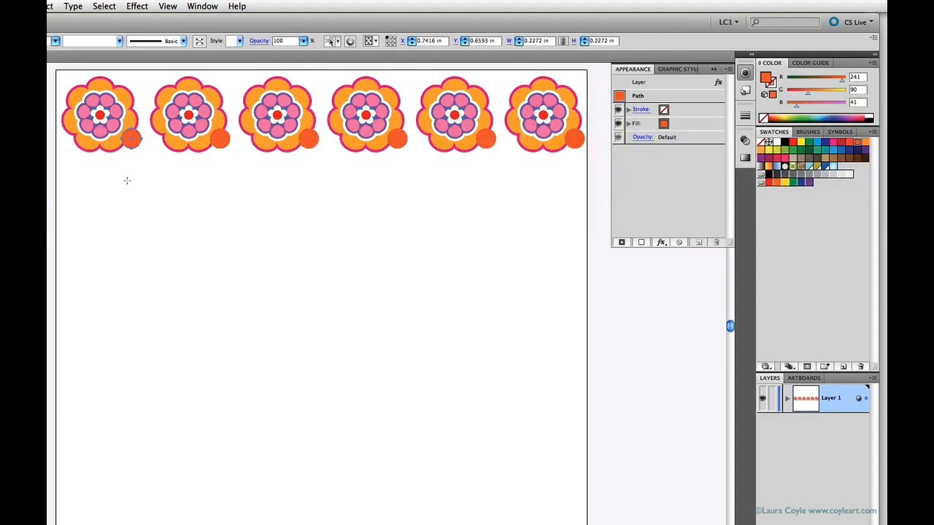
key("v")
Check the added circle in Outline view, return to Preview, and delete the circle.
key("super+y")
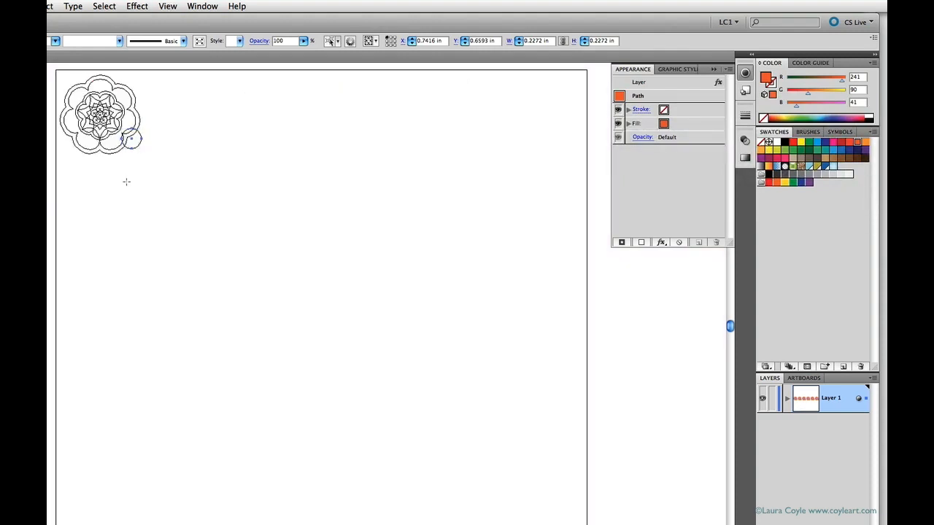
key("super+y")
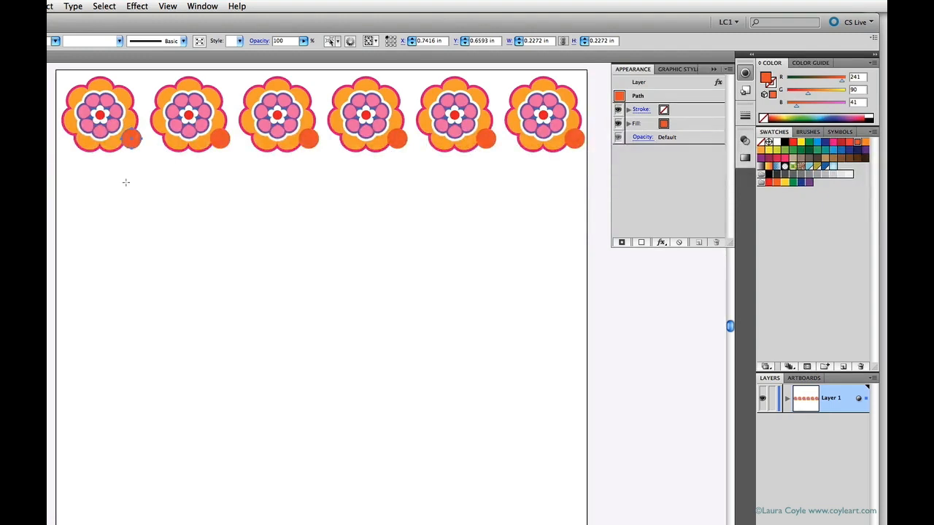
key("Delete")
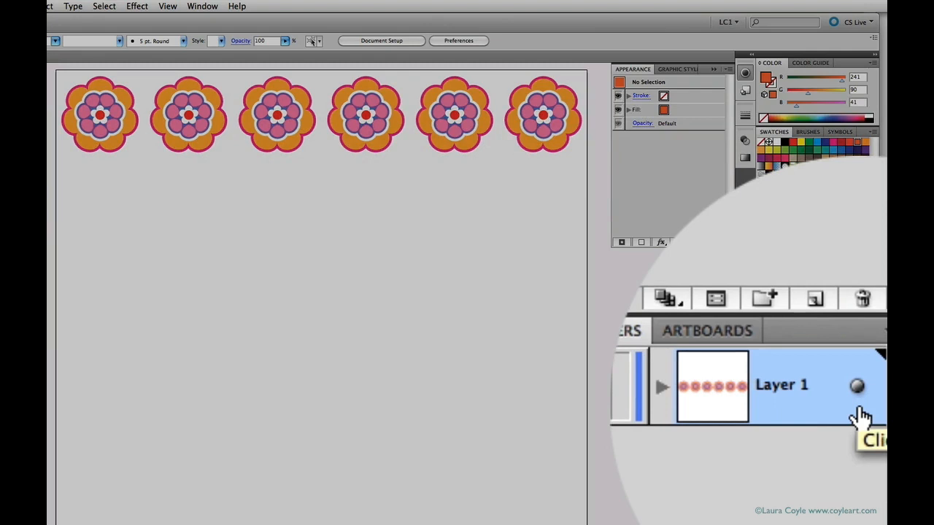
Target Layer 1 again and start a second Transform effect as a new instance.
left_click(856, 394)
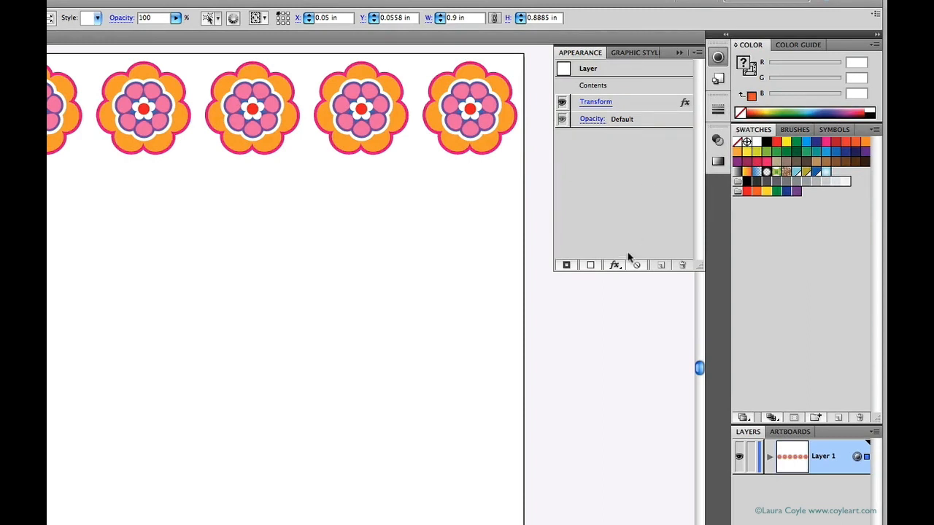
left_click(614, 265)
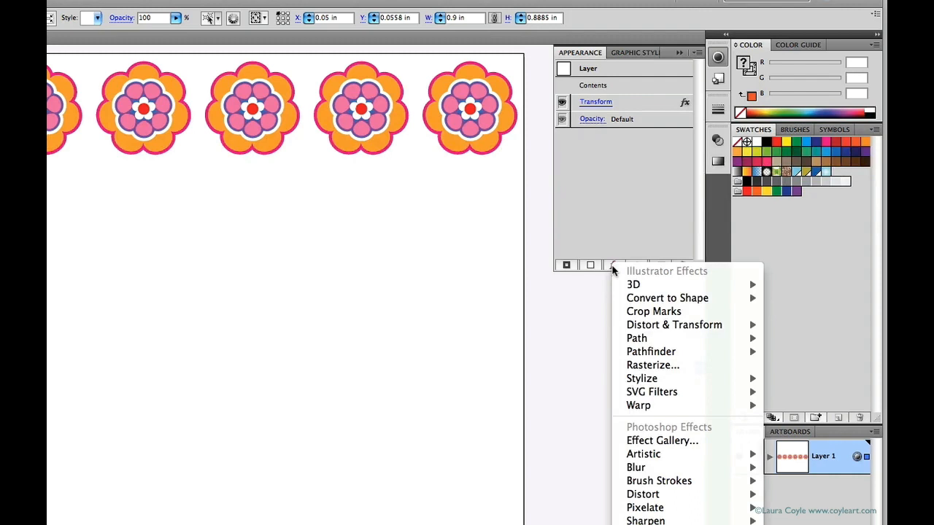
mouse_move(632, 327)
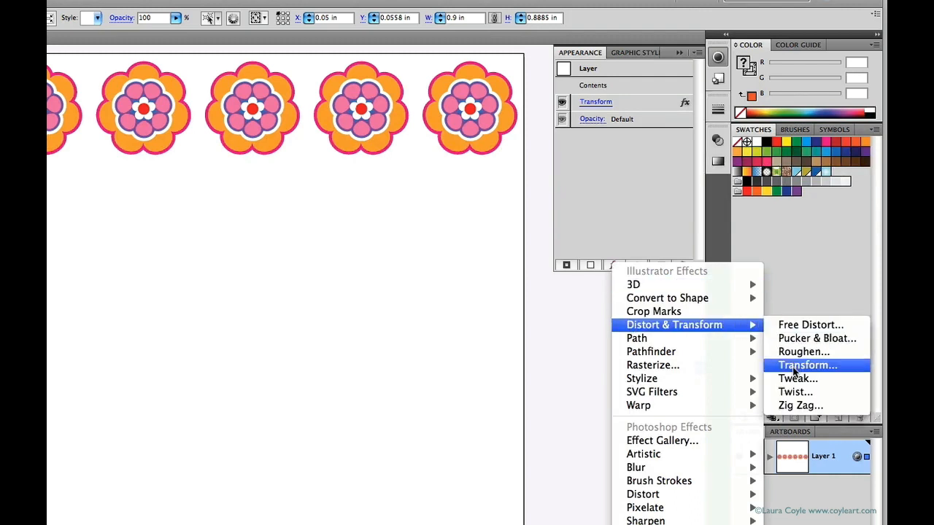
left_click(794, 372)
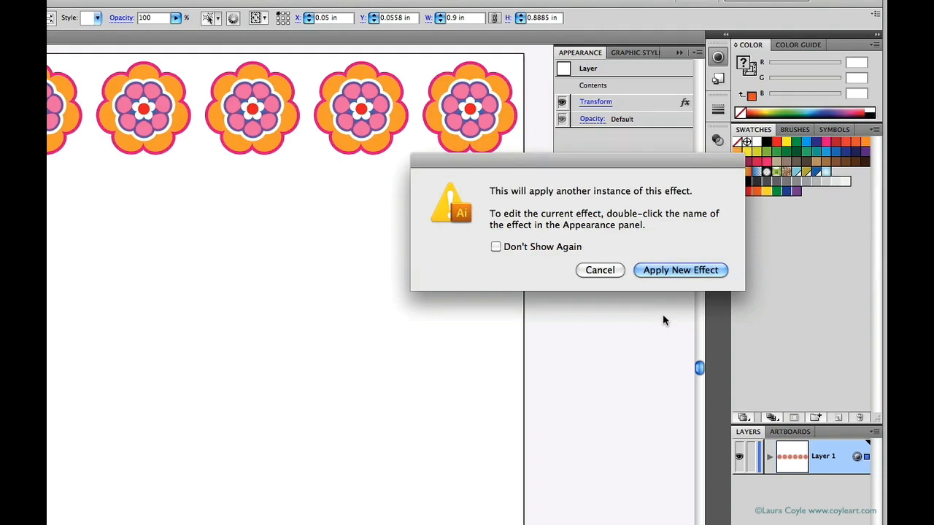
left_click(664, 276)
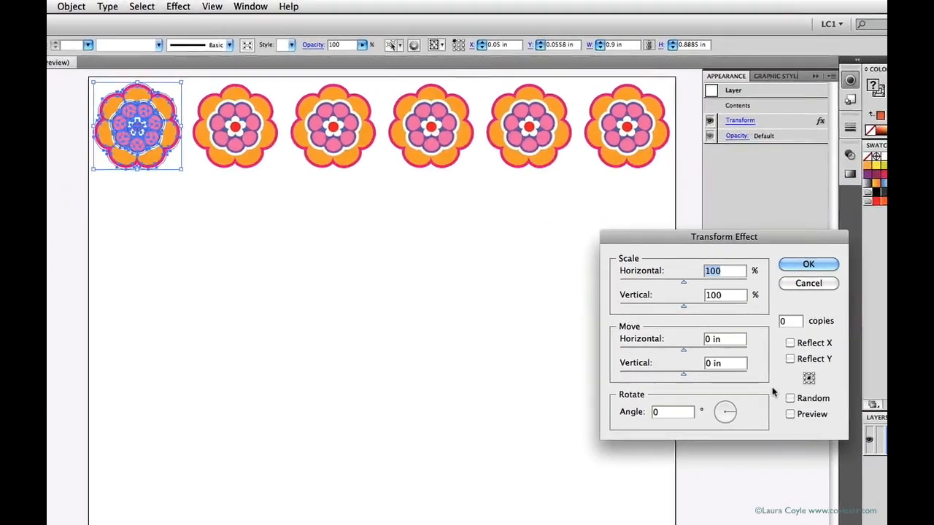
Apply the second Transform effect with a 1 in vertical move and 5 copies, previewing the result.
left_click(793, 414)
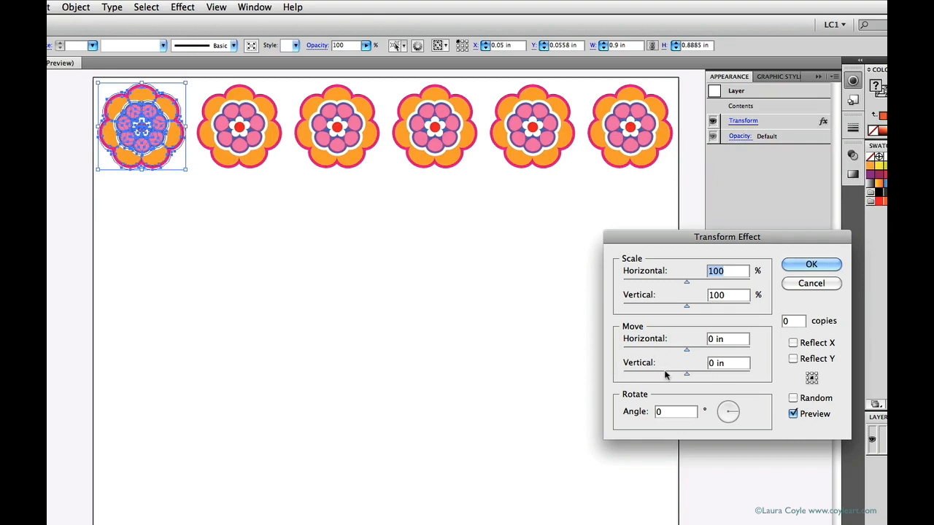
double_click(712, 364)
type("1")
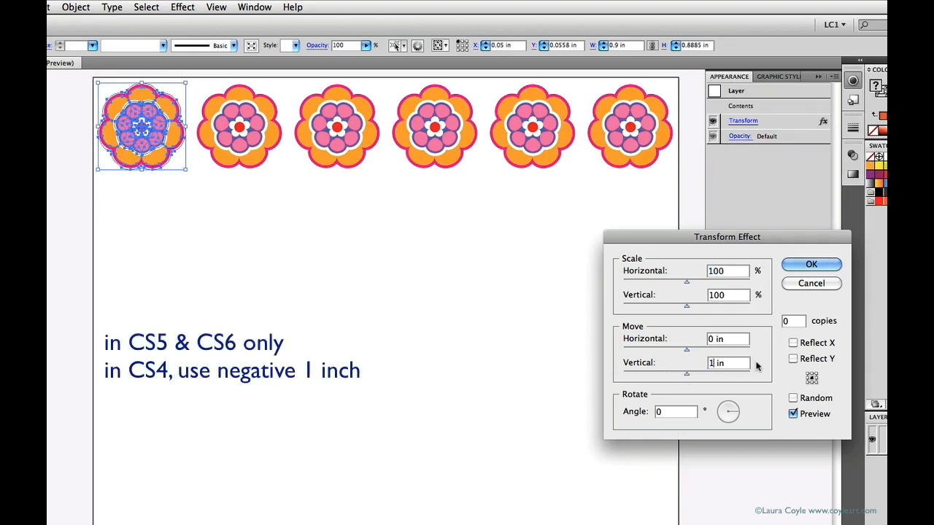
key("Tab")
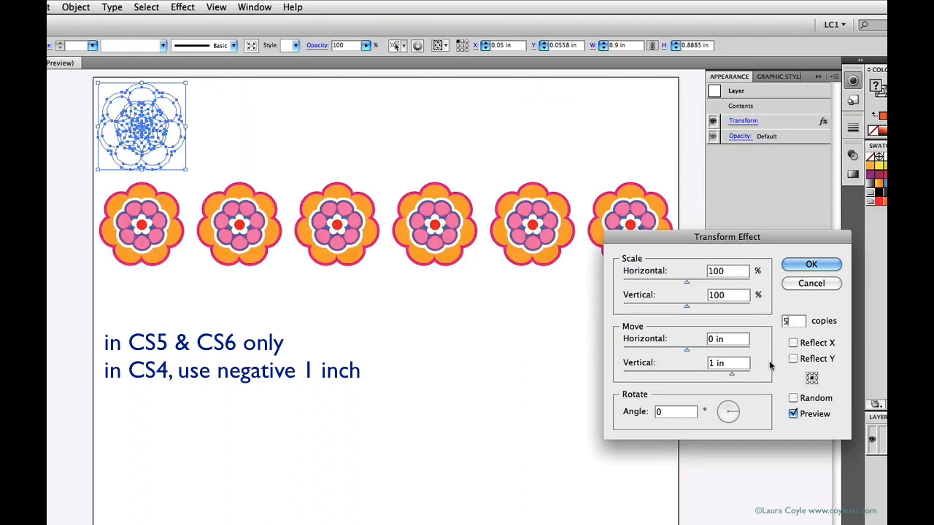
type("5")
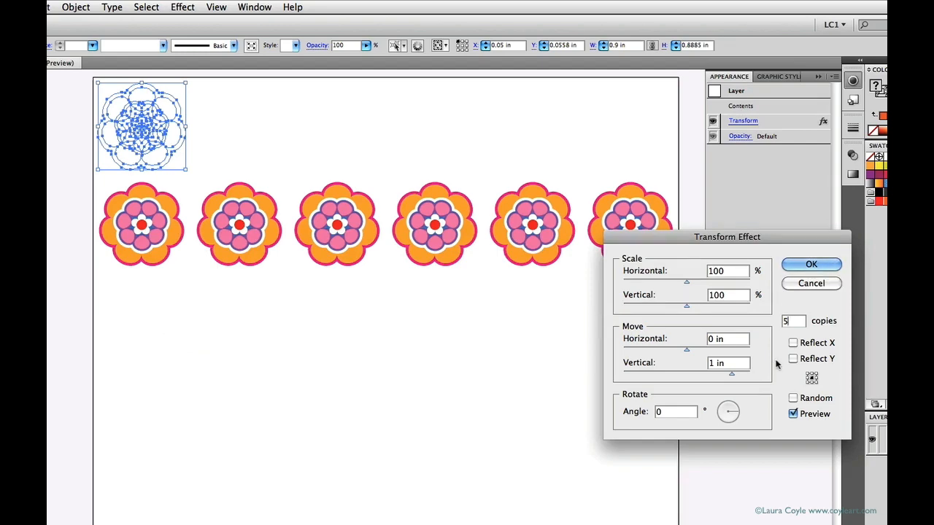
key("Tab")
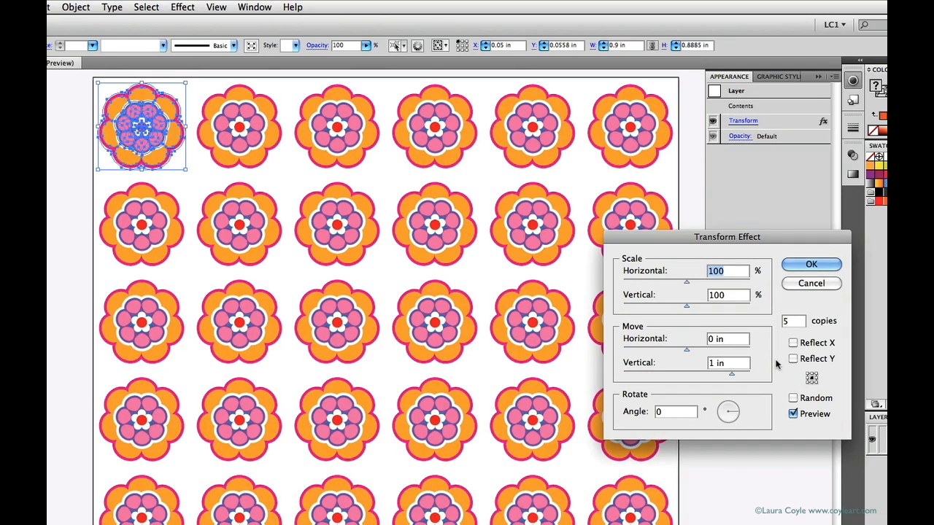
left_click(822, 266)
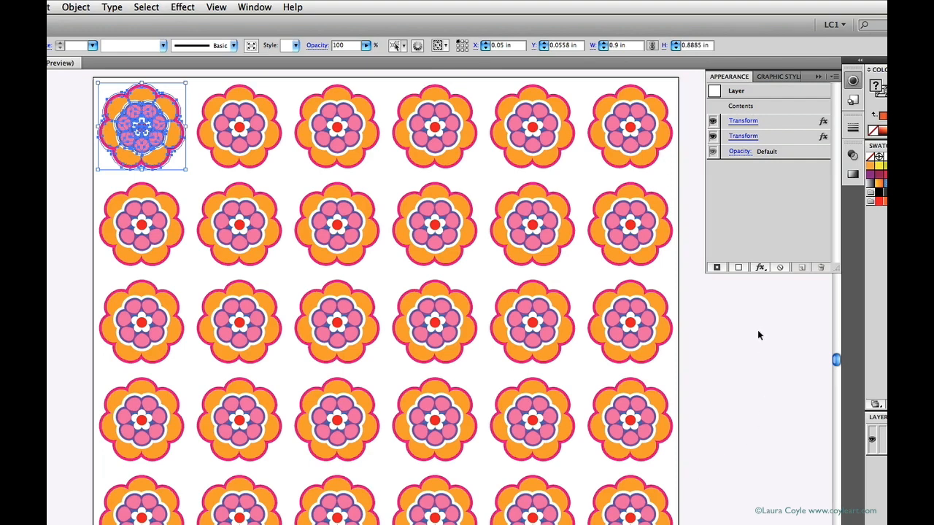
Examine in Outline view which flowers of the full grid are real paths, and return to Preview.
key("super+y")
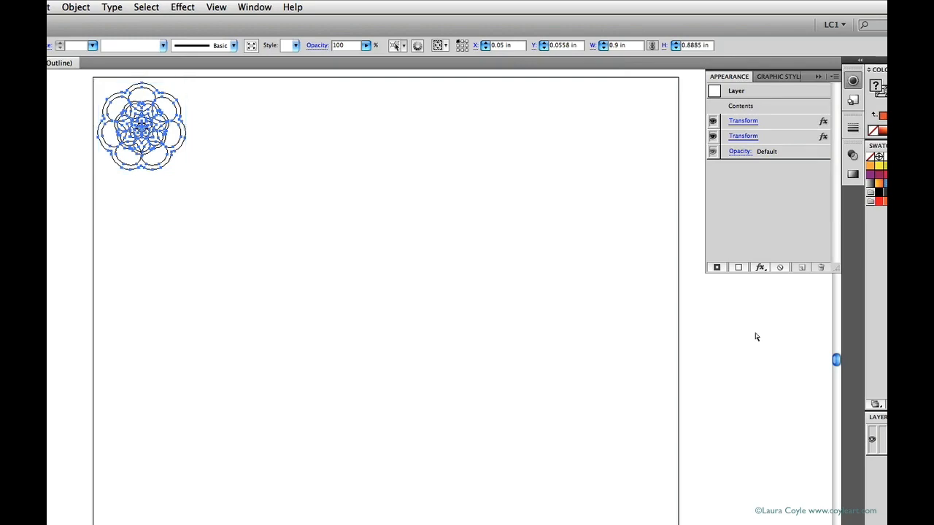
key("super+y")
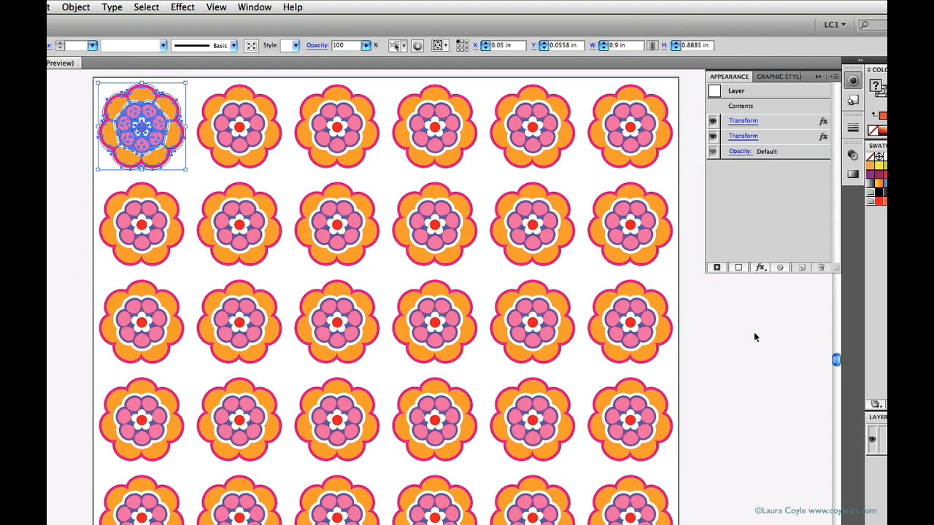
Try a 1.25 in horizontal move in the first Transform effect with the preview on, and cancel the change.
left_click(745, 126)
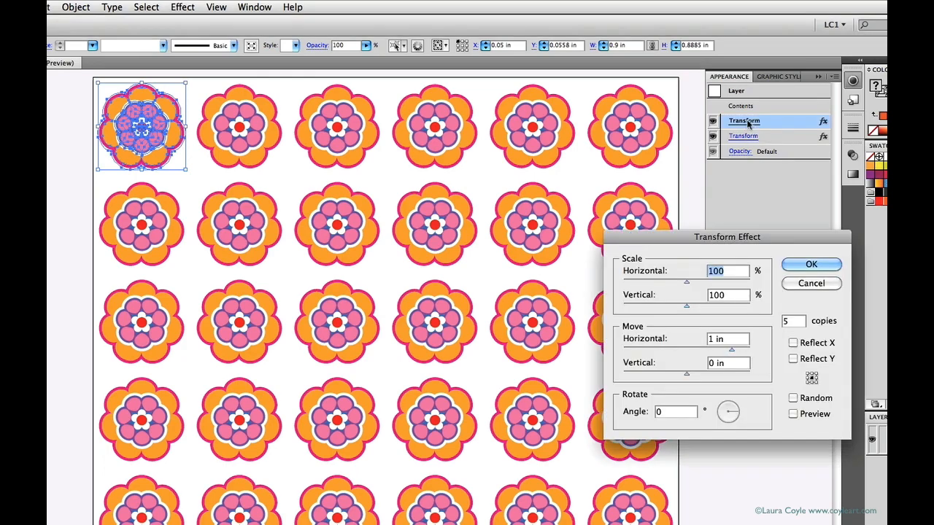
left_click(793, 414)
double_click(712, 339)
key("Up")
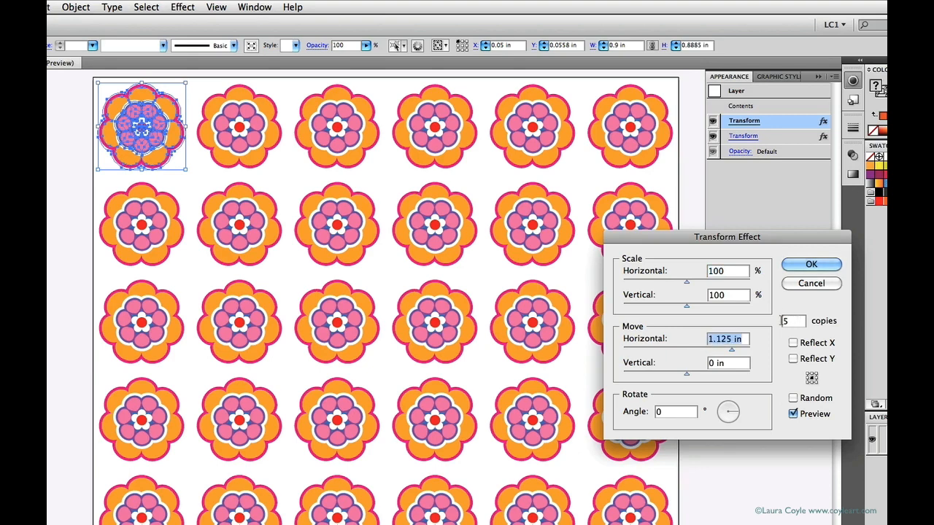
key("Up")
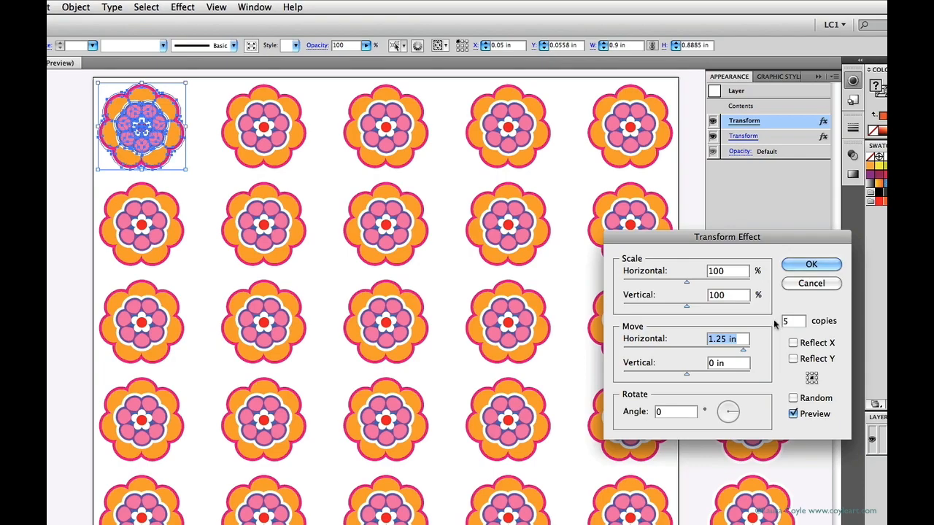
left_click(800, 285)
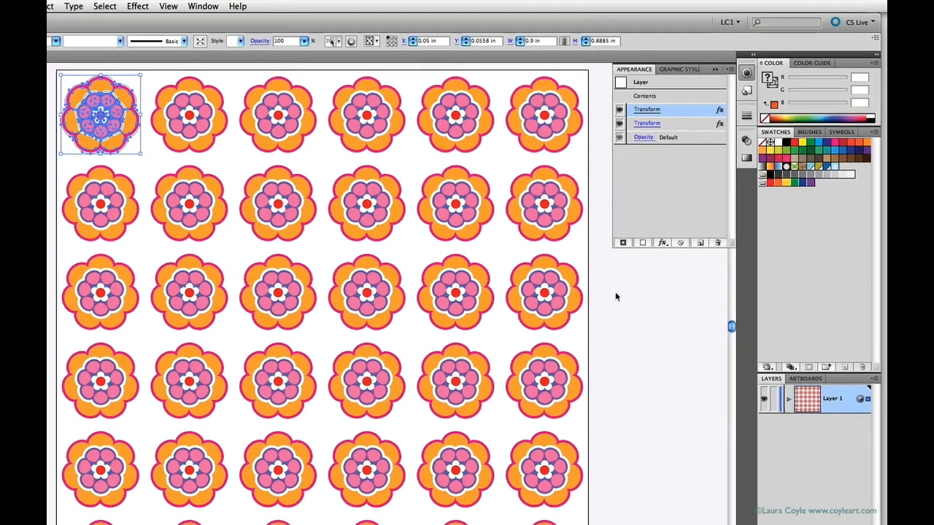
Recolor the original flower's light orange petals with the red-orange swatch (R 241, G 90, B 41) and deselect them.
left_click(617, 296)
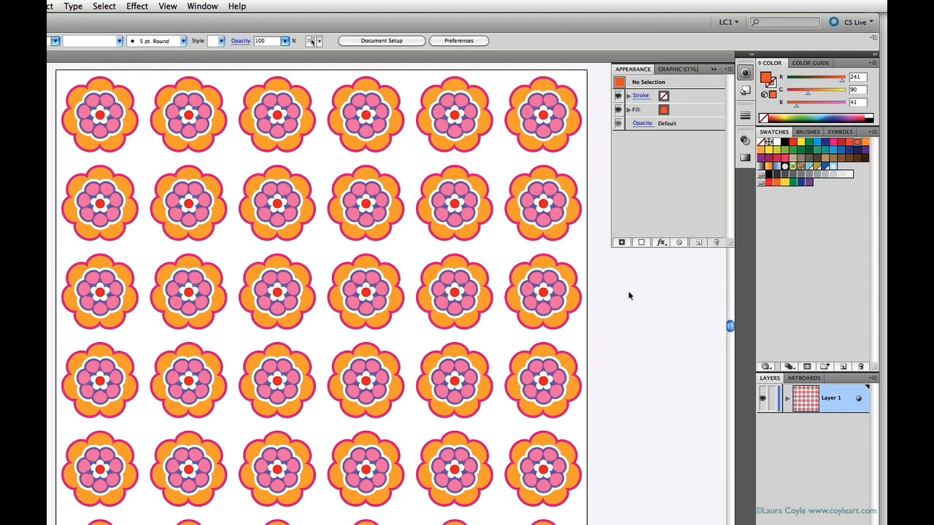
left_click(134, 125)
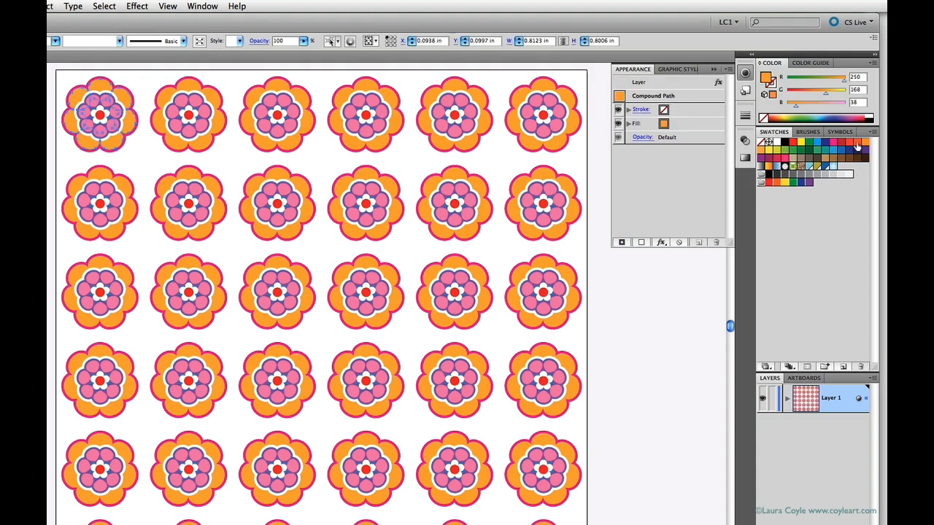
left_click(856, 143)
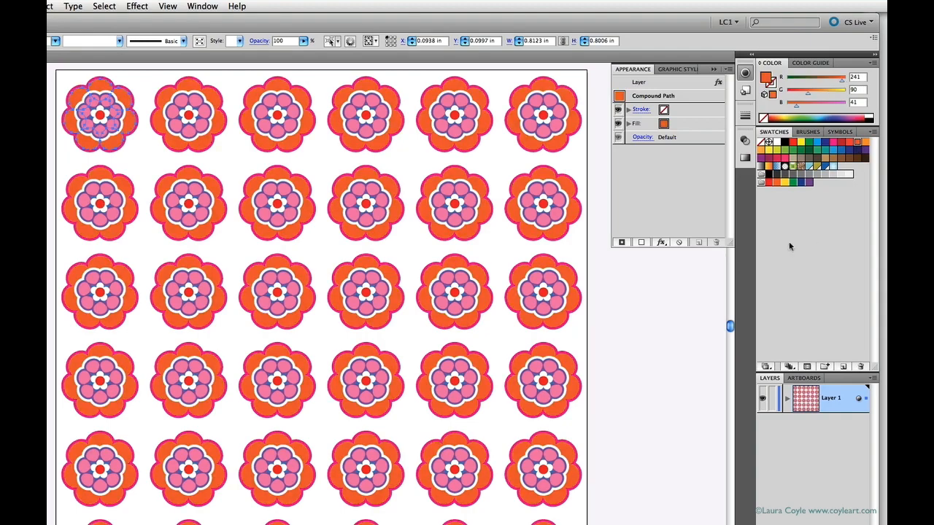
left_click(147, 153)
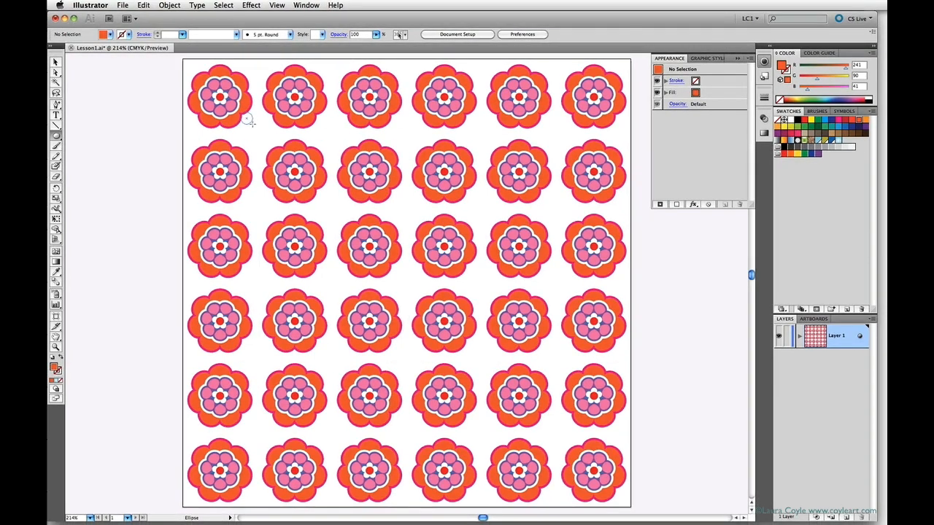
Draw a green circle about 0.16 in wide on the original flower's lower-right edge and copy it to the upper-left edge.
left_click_drag(250, 122, 252, 123)
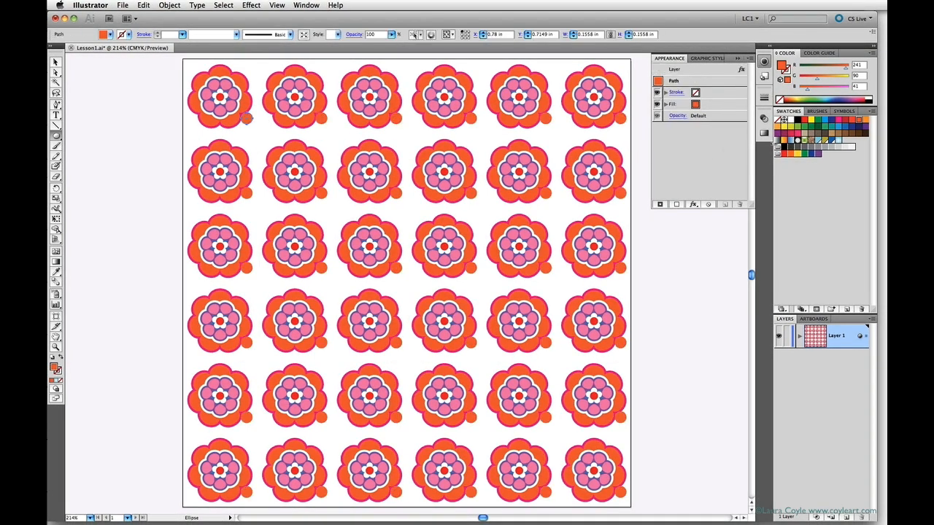
left_click(798, 129)
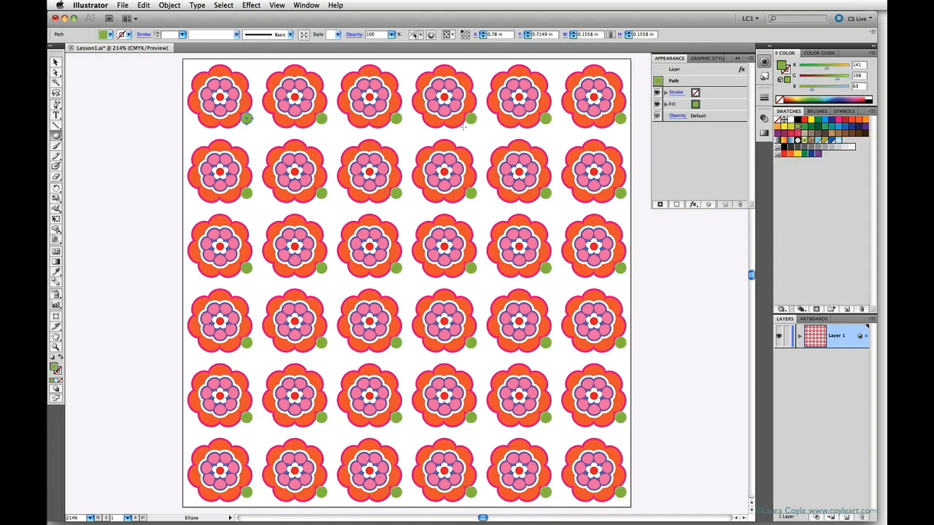
key("v")
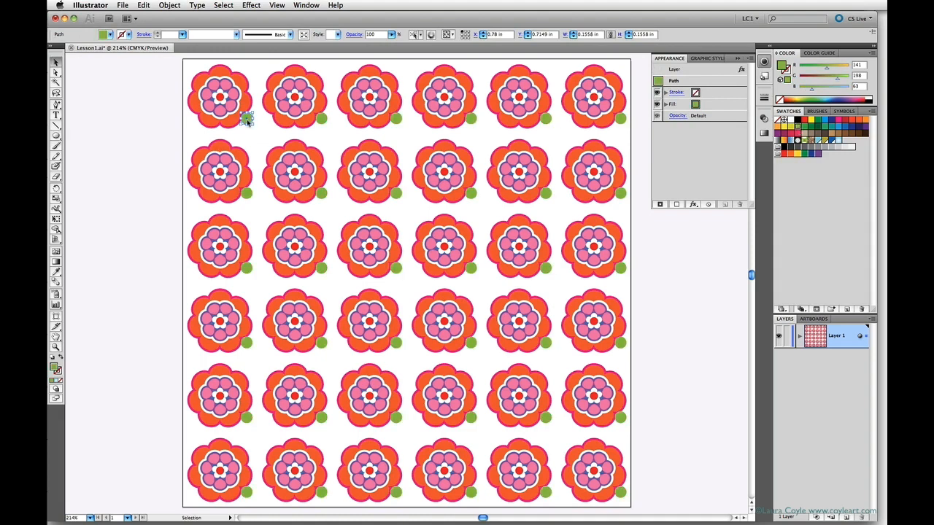
left_click_drag(247, 122, 194, 70)
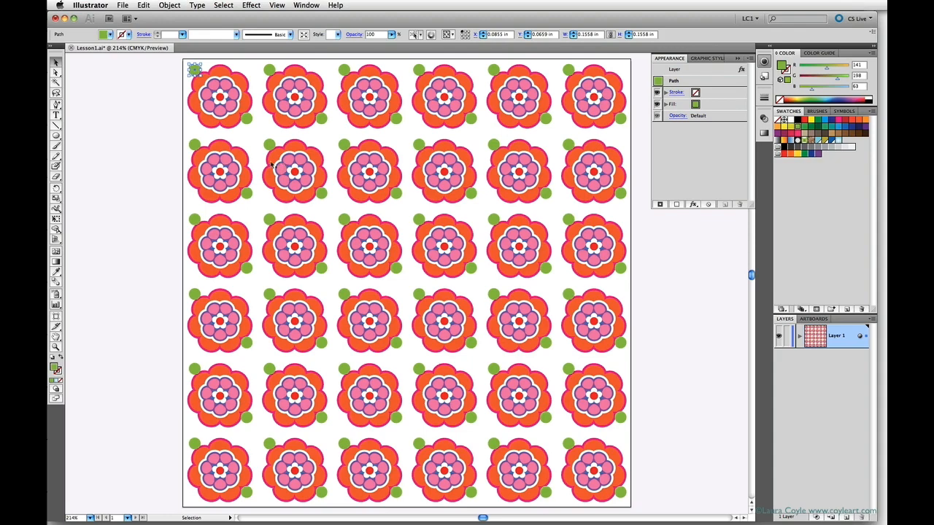
left_click(253, 147)
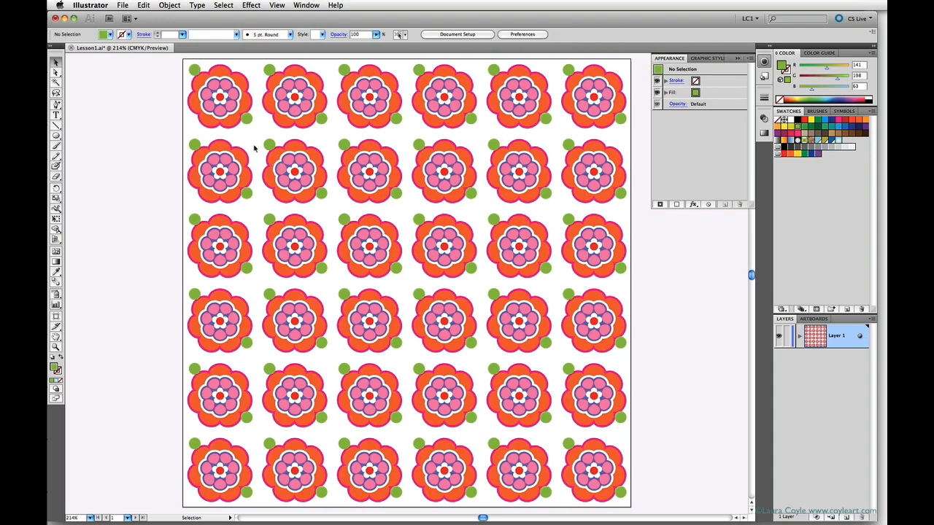
Examine the General preferences and close them.
key("a")
key("super+k")
left_click_drag(302, 253, 340, 243)
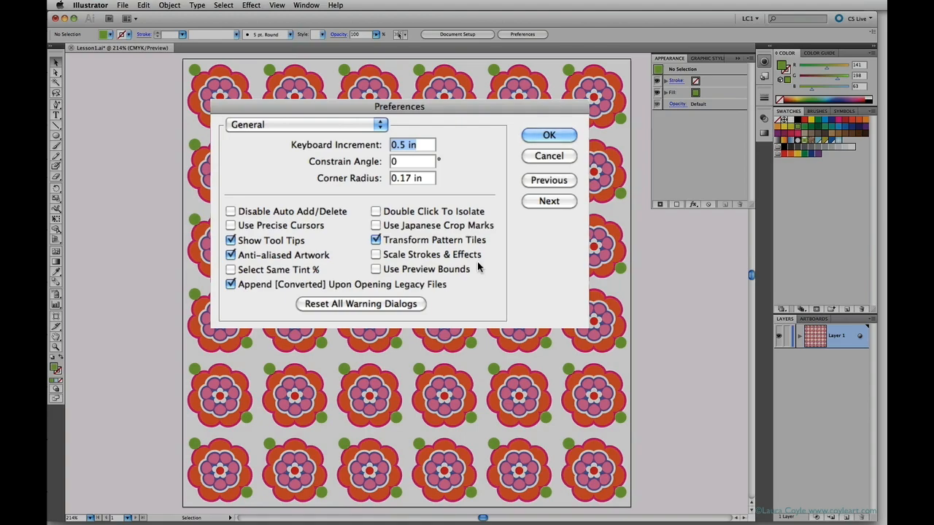
left_click(553, 135)
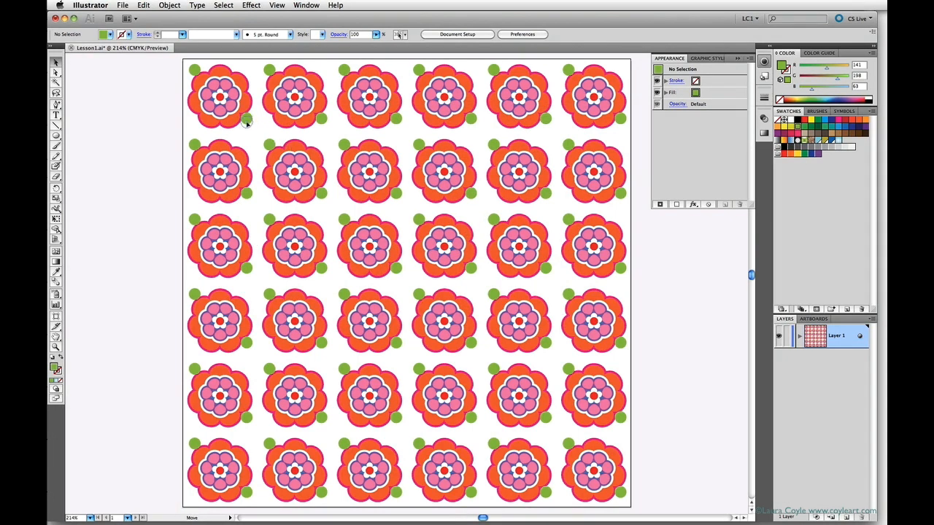
Shift the green circle on the original flower's lower-right edge slightly up and outward.
left_click_drag(248, 121, 251, 117)
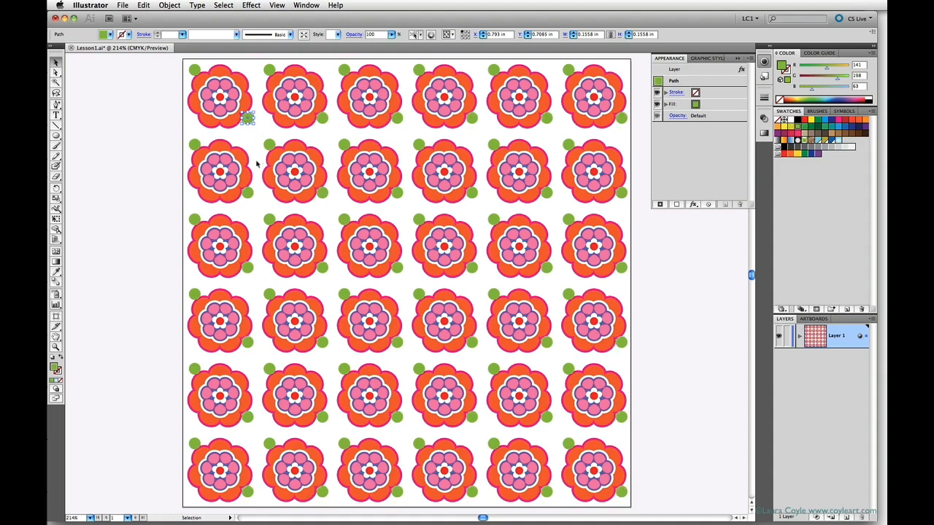
left_click(468, 138)
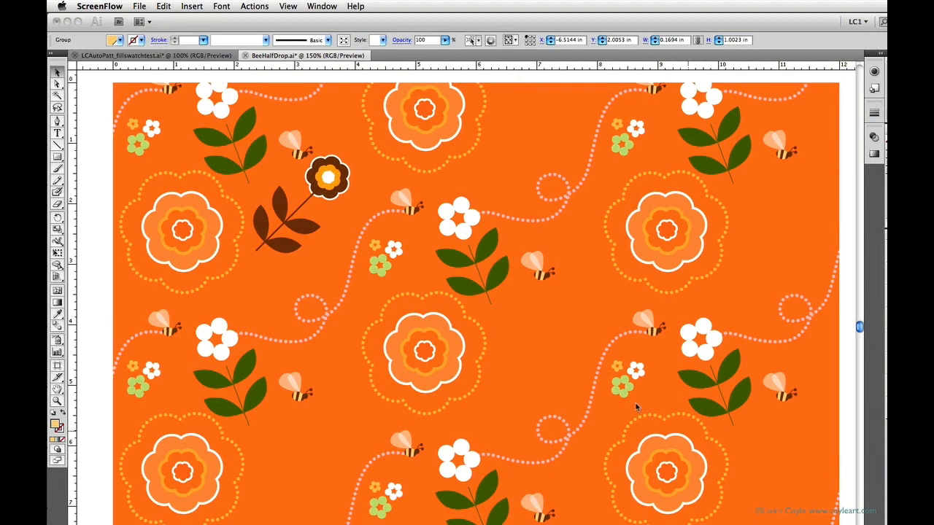
In BeeHalfDrop.ai, move the brown flower and its leafy stem into the repeating pattern's layer with Paste in Front.
left_click(344, 193)
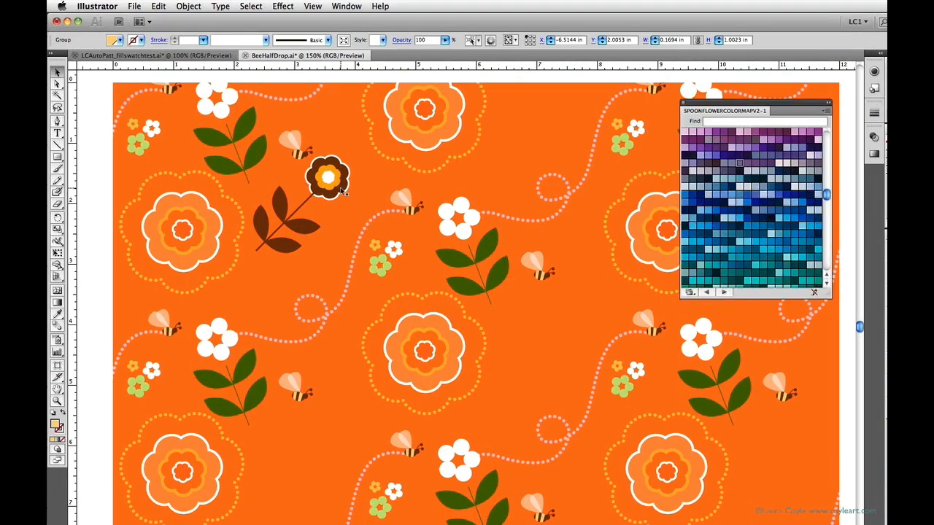
left_click(343, 192)
left_click(304, 227, "shift")
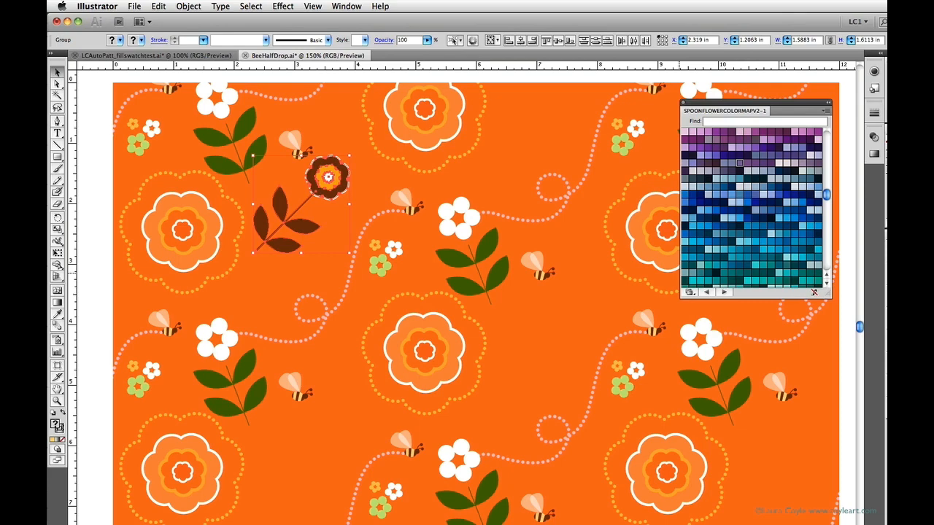
key("super+f")
left_click(307, 266)
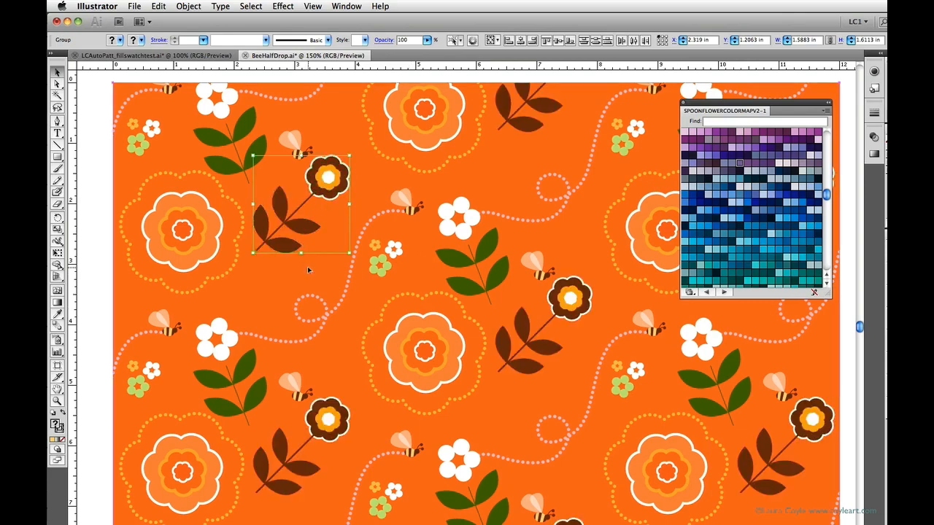
Recolor only the brown petals of the added flower with a purple-blue swatch.
key("a")
left_click(345, 182)
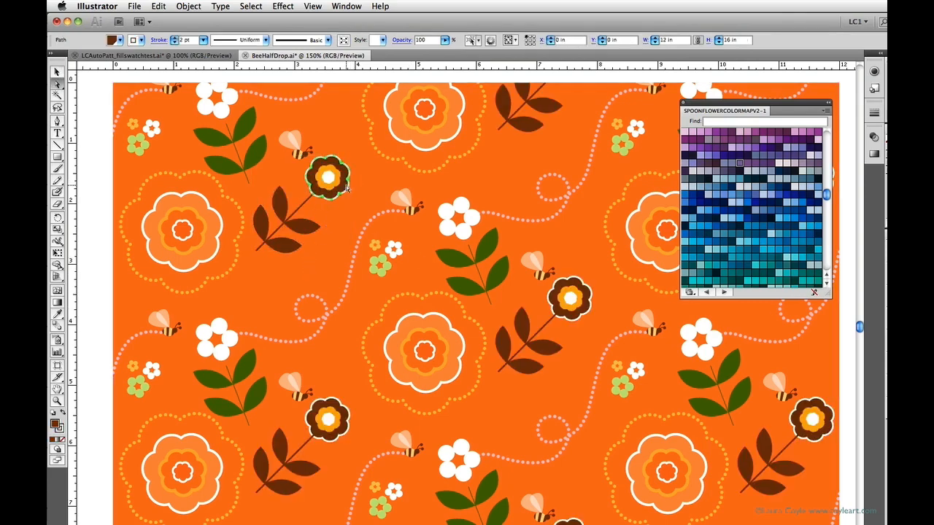
left_click(740, 165)
Place a rotated copy of the small three-flower cluster below the brown-leaved stem.
key("v")
left_click(144, 146)
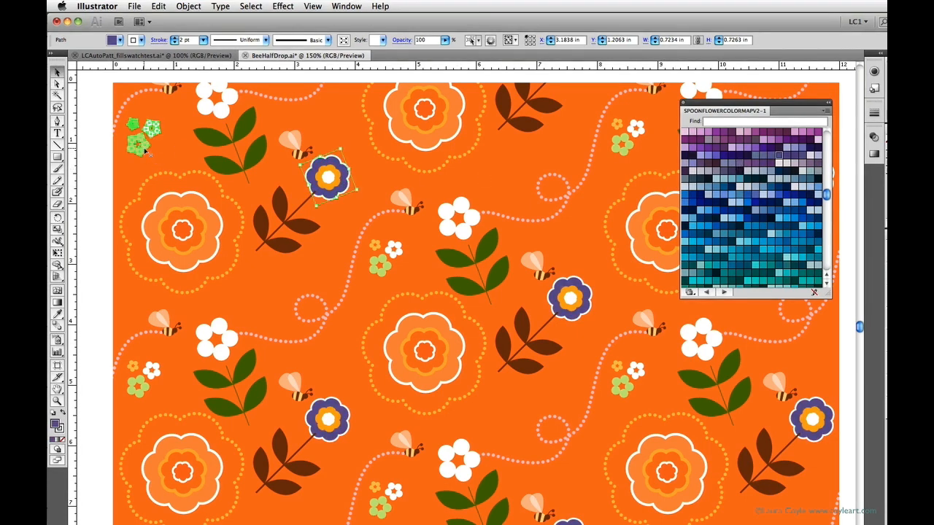
mouse_move(146, 149)
left_mouse_down()
mouse_move(242, 282)
mouse_move(266, 299)
left_mouse_up()
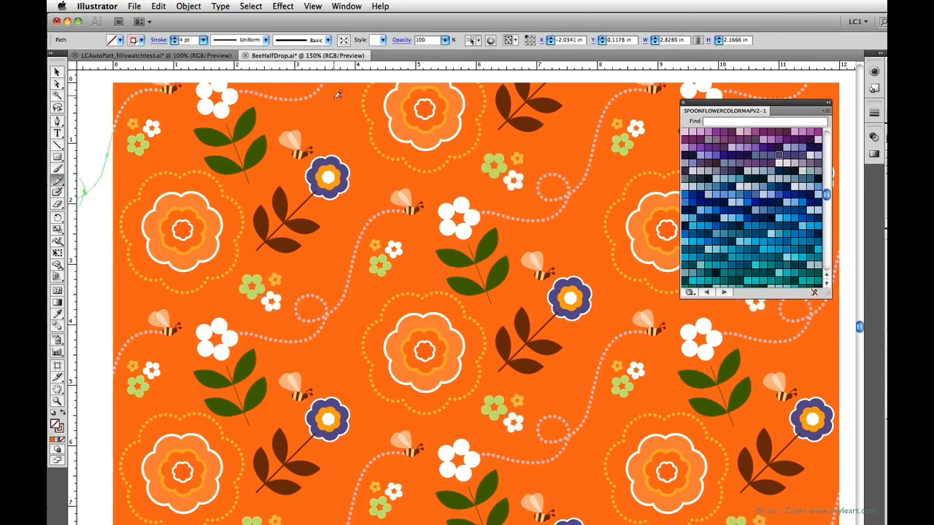
Draw a looping dotted pink trail with the Pencil from the bee above the purple flower toward the large flower.
mouse_move(287, 159)
left_mouse_down()
mouse_move(289, 149)
mouse_move(274, 143)
mouse_move(329, 102)
mouse_move(369, 143)
left_mouse_up()
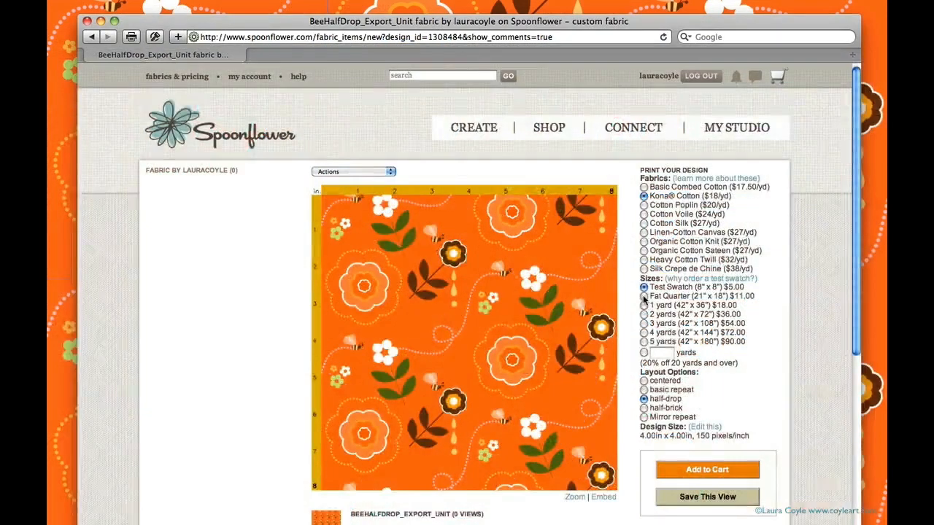
On the Spoonflower fabric page, preview the half-drop design at the Fat Quarter, 1 yard and 2 yards sizes.
left_click(644, 297)
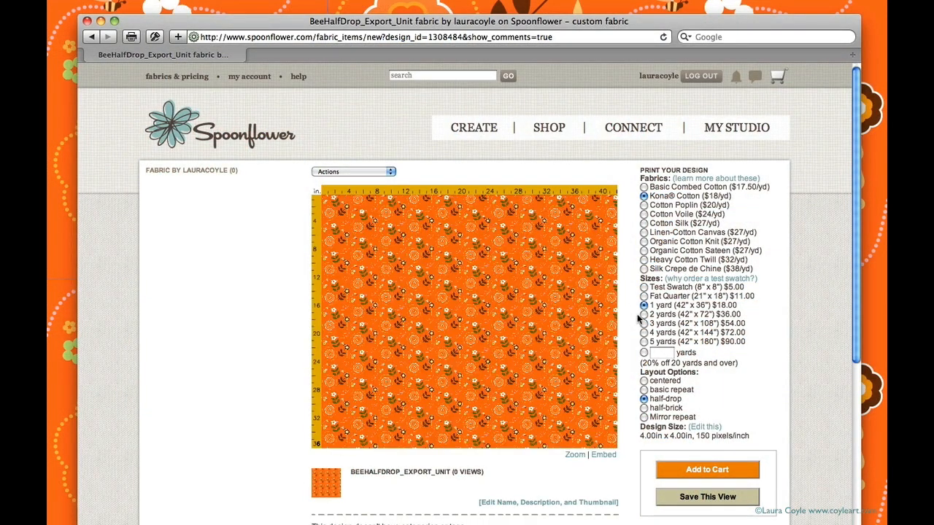
left_click(644, 314)
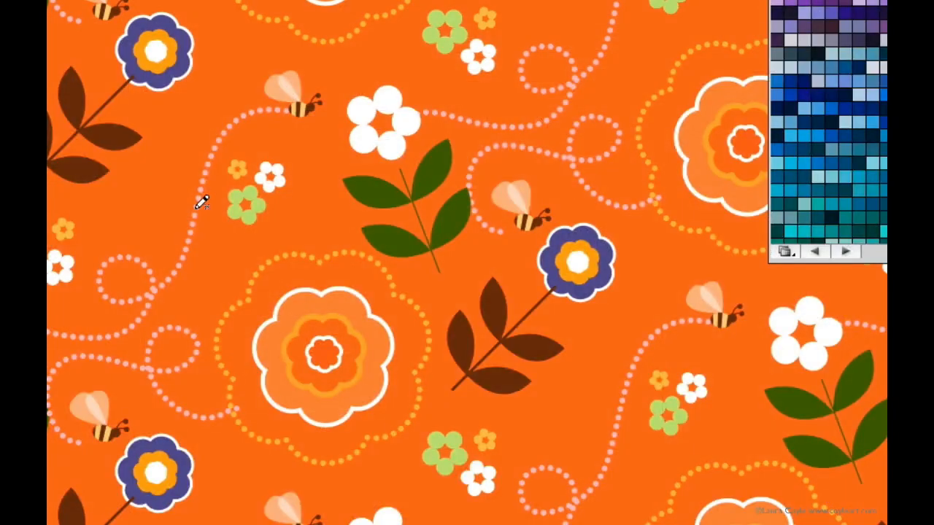
Draw a dotted pink spiral branching off the bee's trail beside the small flower cluster.
mouse_move(197, 198)
left_mouse_down()
mouse_move(192, 176)
mouse_move(148, 160)
mouse_move(145, 195)
mouse_move(154, 175)
left_mouse_up()
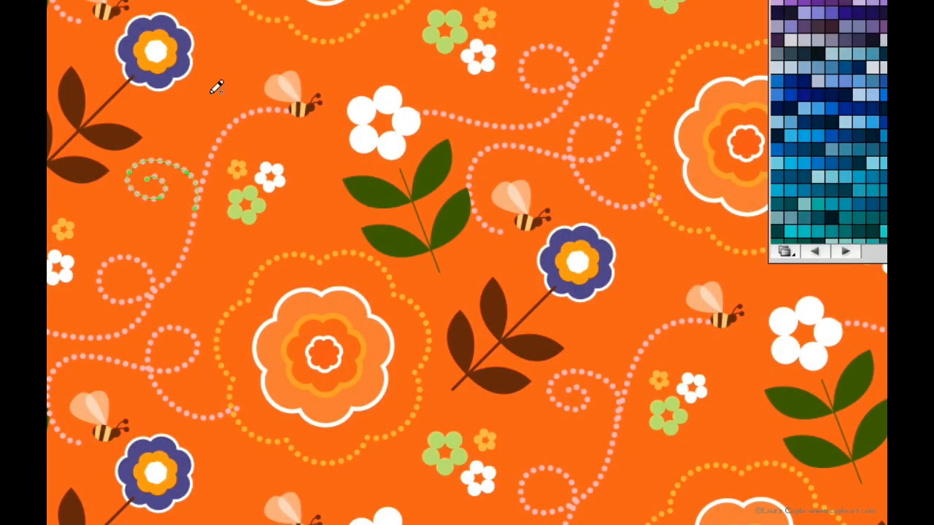
Draw additional dotted pink strokes with the Pencil above the bee, curving toward the purple flower.
mouse_move(284, 22)
left_mouse_down()
mouse_move(258, 35)
mouse_move(216, 98)
mouse_move(211, 69)
left_mouse_up()
left_click_drag(296, 7, 306, 2)
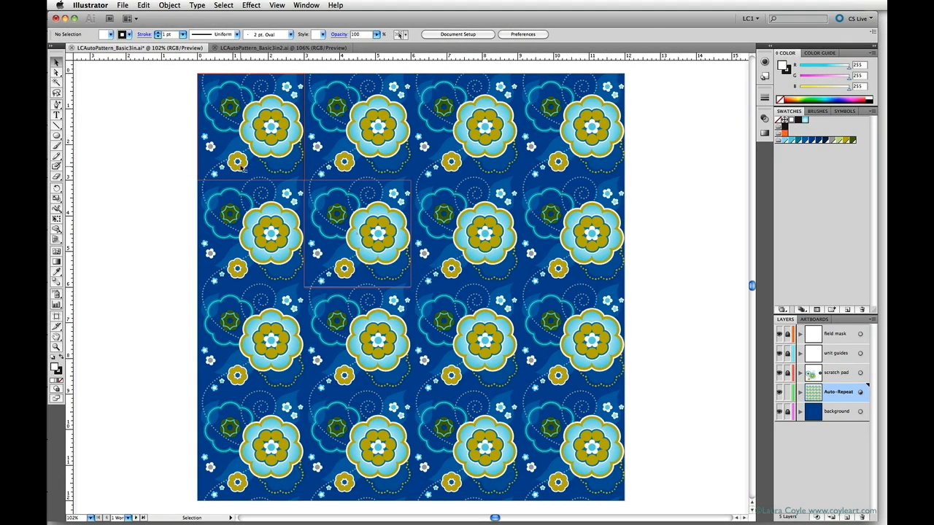
In the blue pattern's first unit, move the small gold flower and the outlined flower down and shrink the large flower to about 1.55 in wide.
left_click_drag(237, 162, 239, 173)
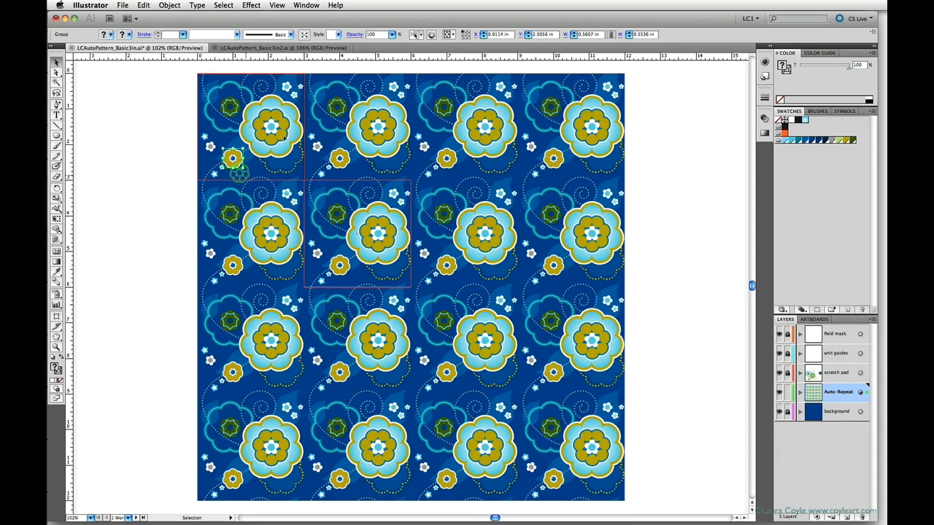
left_click(282, 145)
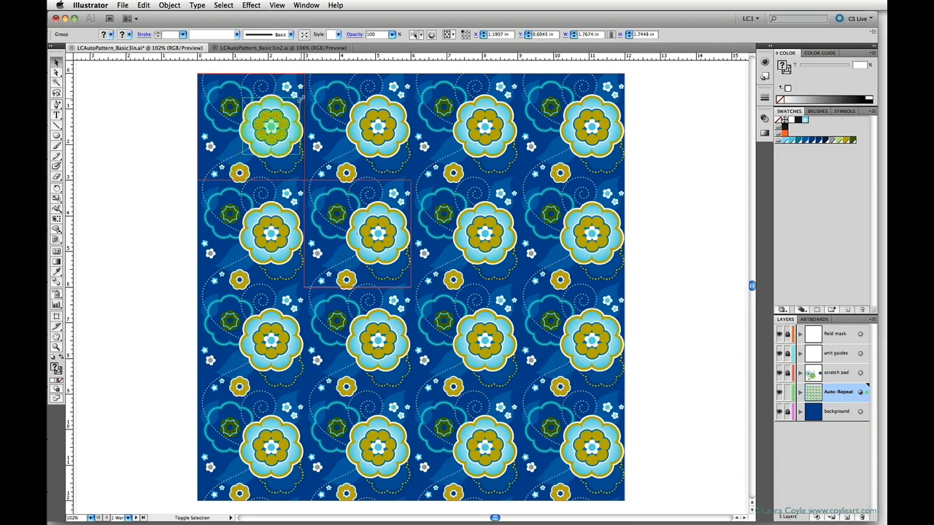
left_click_drag(278, 146, 278, 146)
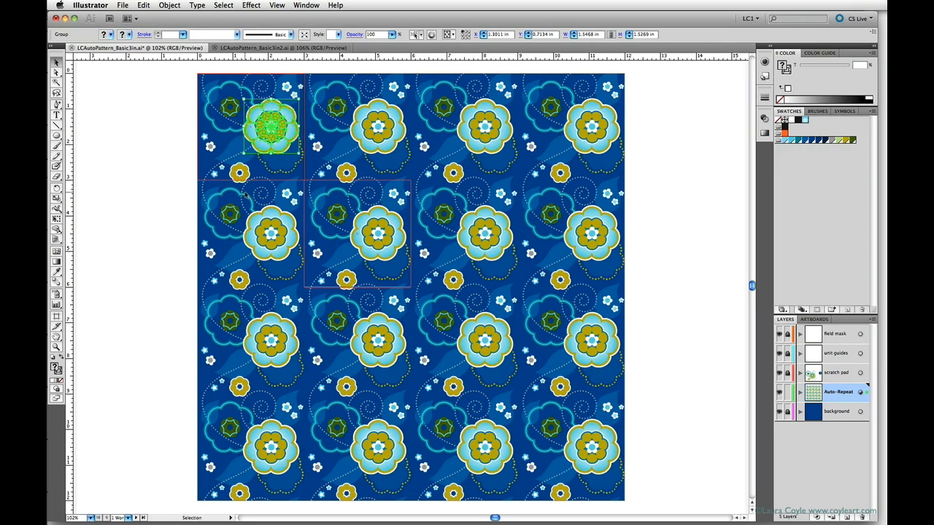
left_click_drag(234, 111, 222, 161)
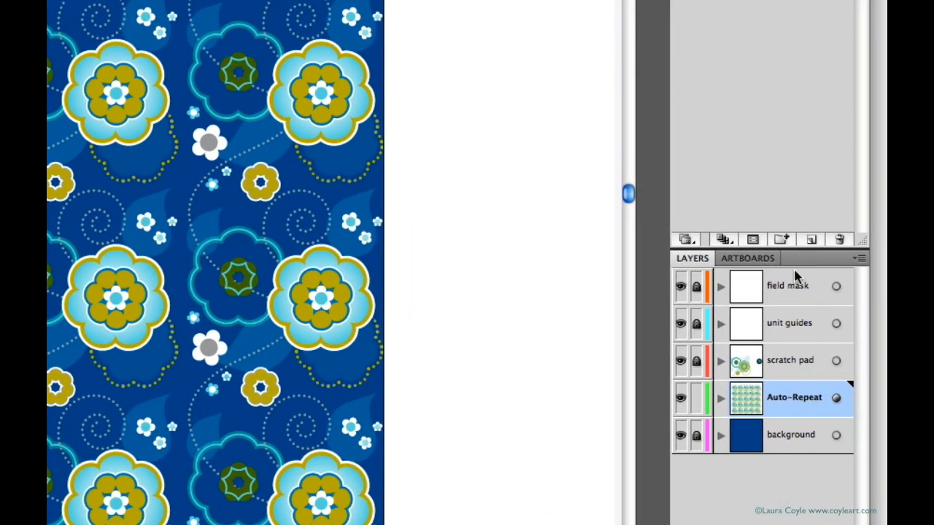
Create a 3 × 3 in document named Basic3in with one artboard, RGB color and Medium (150 ppi) raster effects.
left_click(761, 260)
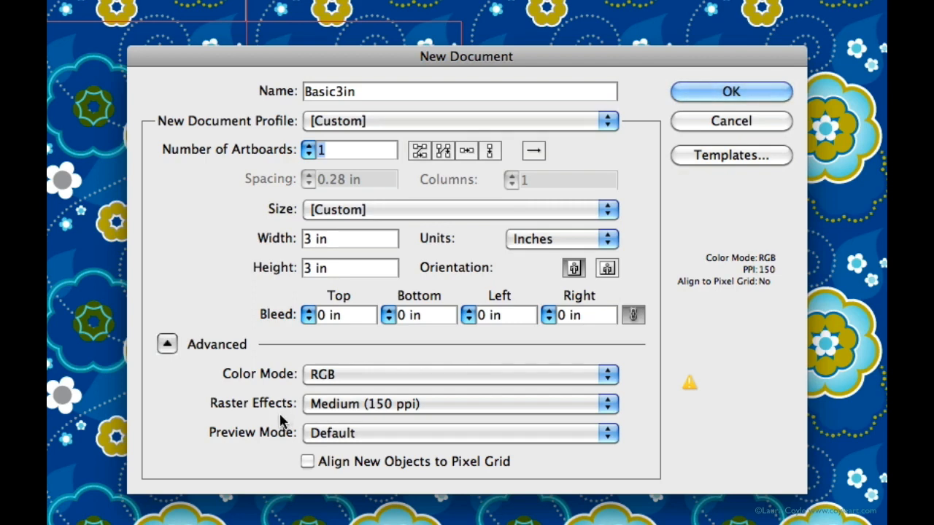
left_click(699, 91)
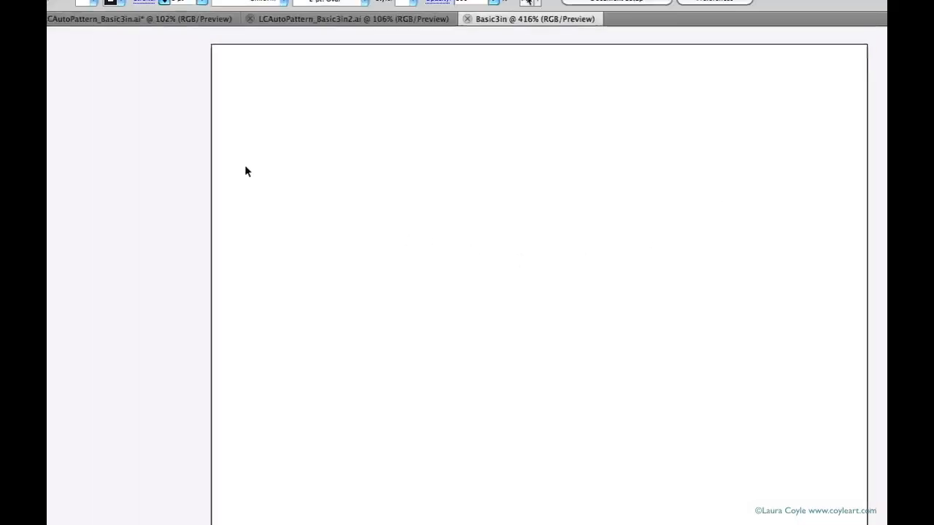
Inspect the new document's raster effects resolution and background settings, and close them without applying.
left_click(336, 7)
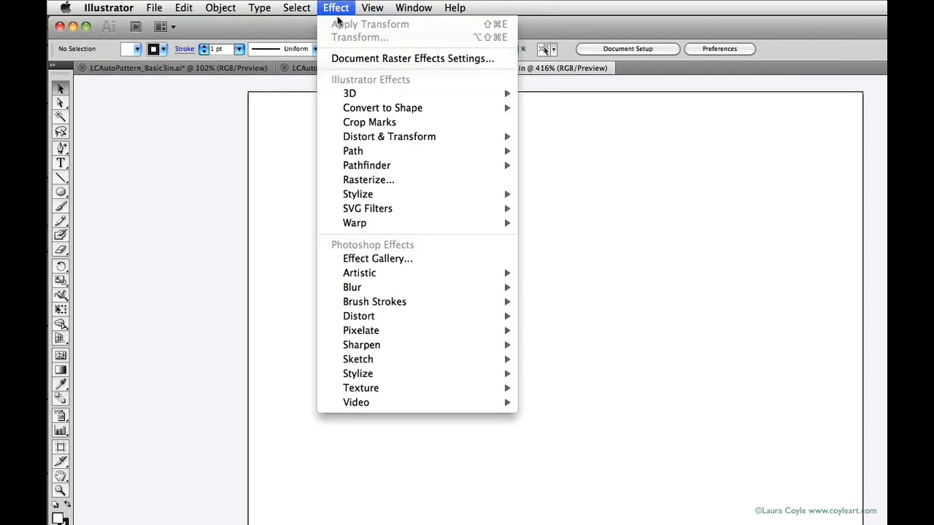
left_click(460, 64)
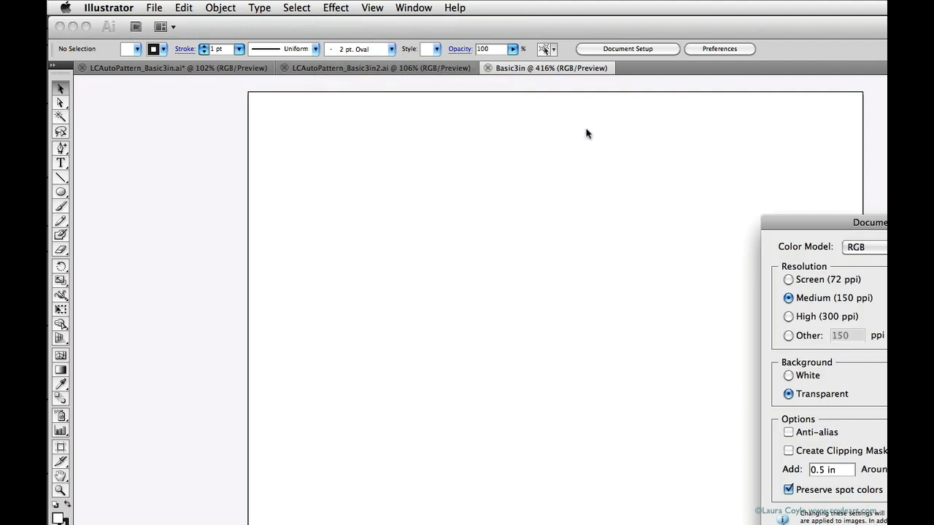
left_click_drag(771, 219, 362, 159)
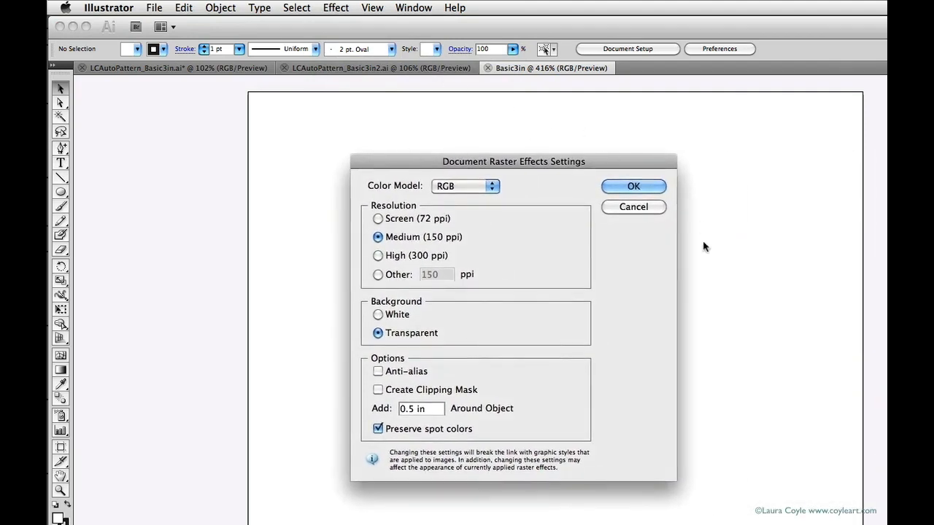
left_click(640, 208)
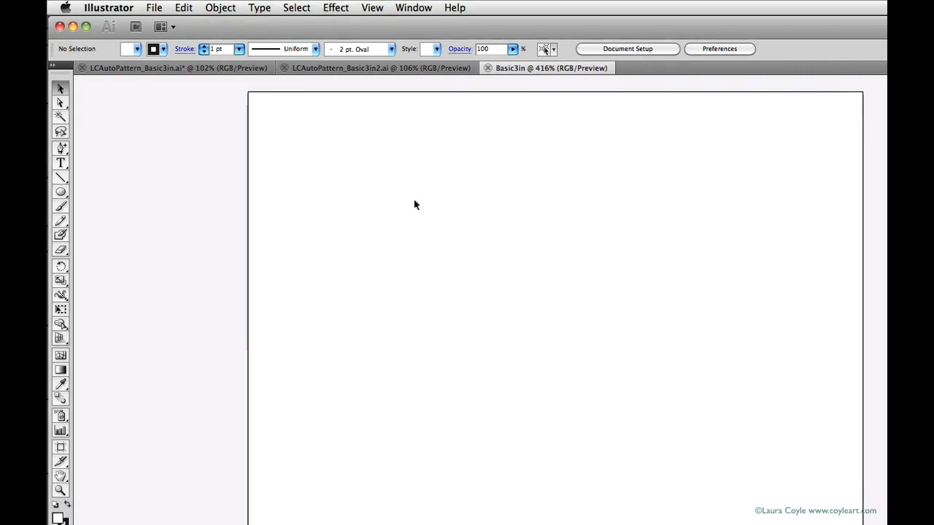
Examine the artboard layout in LCAutoPattern_Basic3in.ai and return to the Basic3in document.
left_click(188, 70)
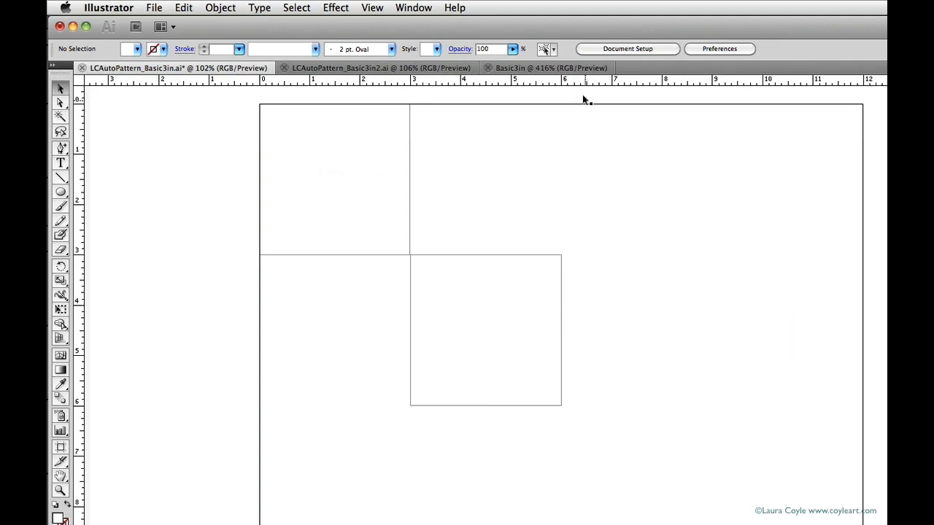
left_click(568, 68)
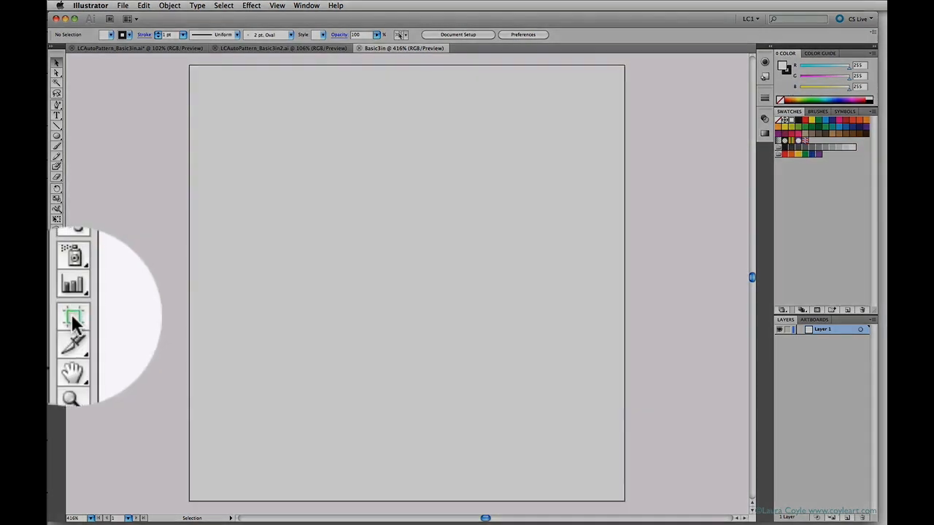
Rename the document's 3 in artboard as Working Unit.
left_click(57, 316)
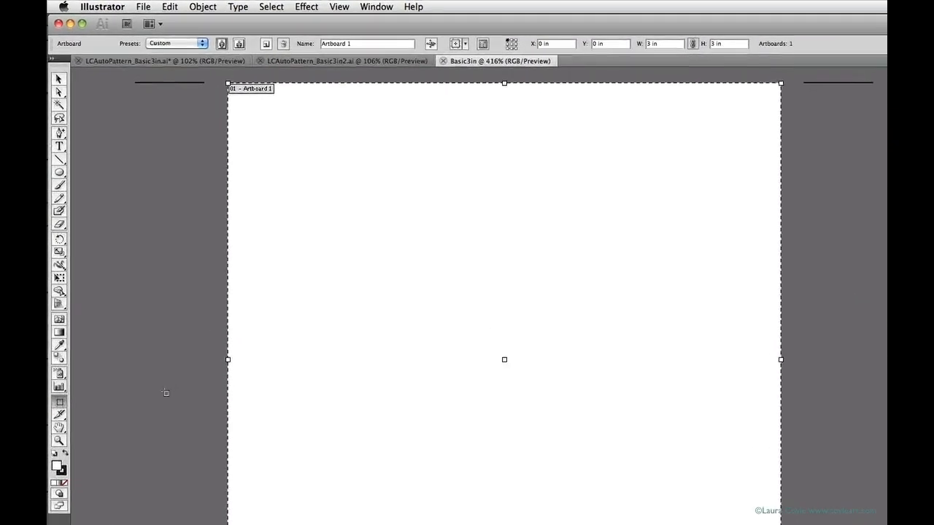
left_click(521, 66)
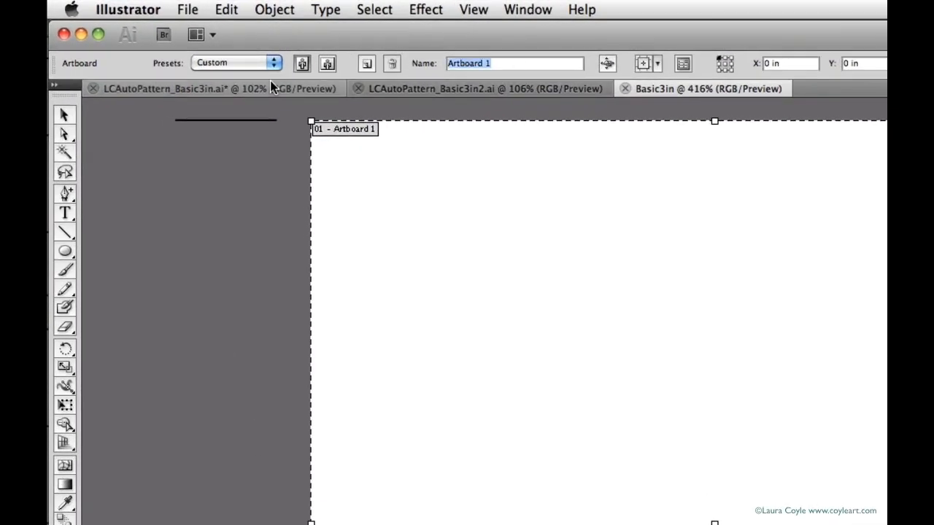
type("Working Unit")
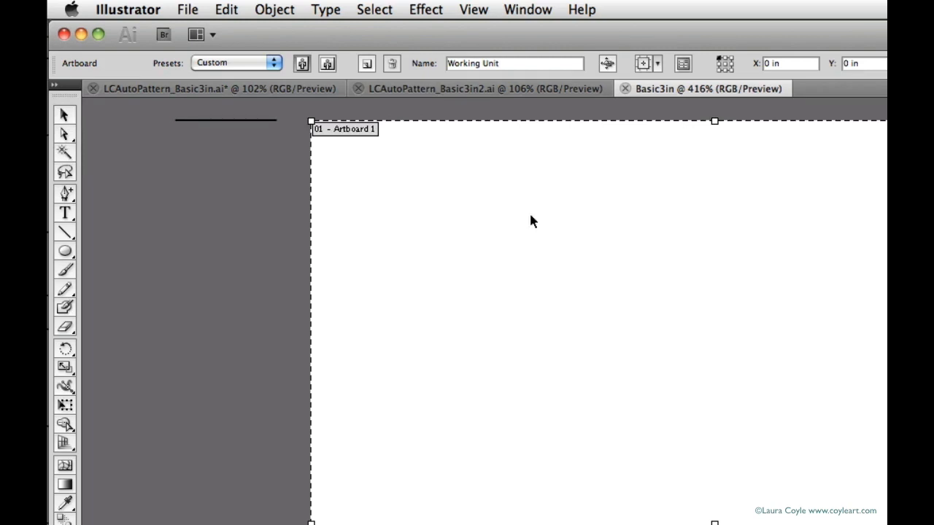
key("Return")
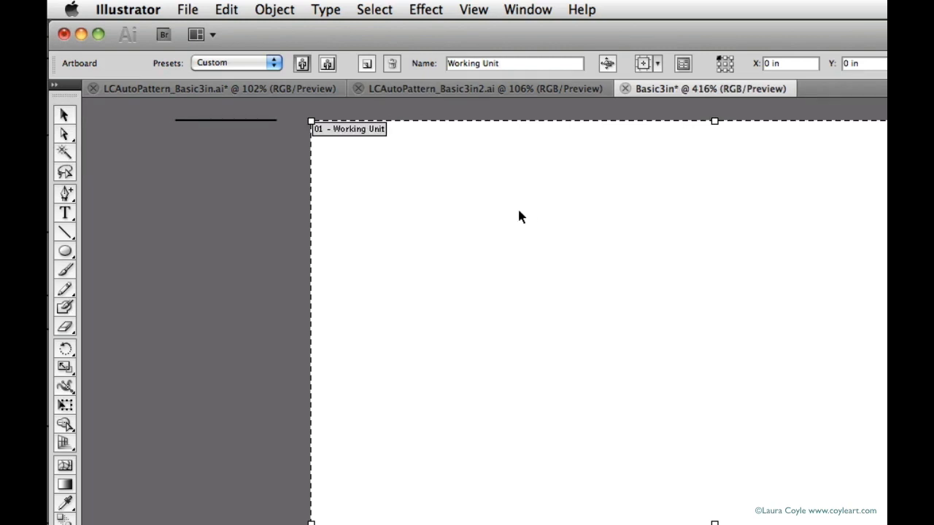
Duplicate the Working Unit artboard diagonally so the copy starts at its lower-right corner, at X 3 in, Y 3 in.
key("super+minus")
key("super+minus")
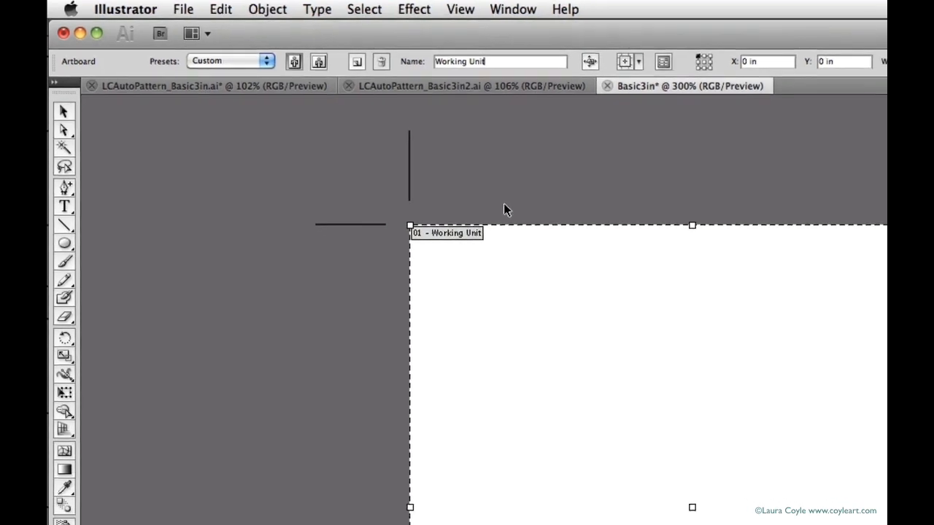
scroll(621, 451, "right", 3)
scroll(621, 450, "down", 2)
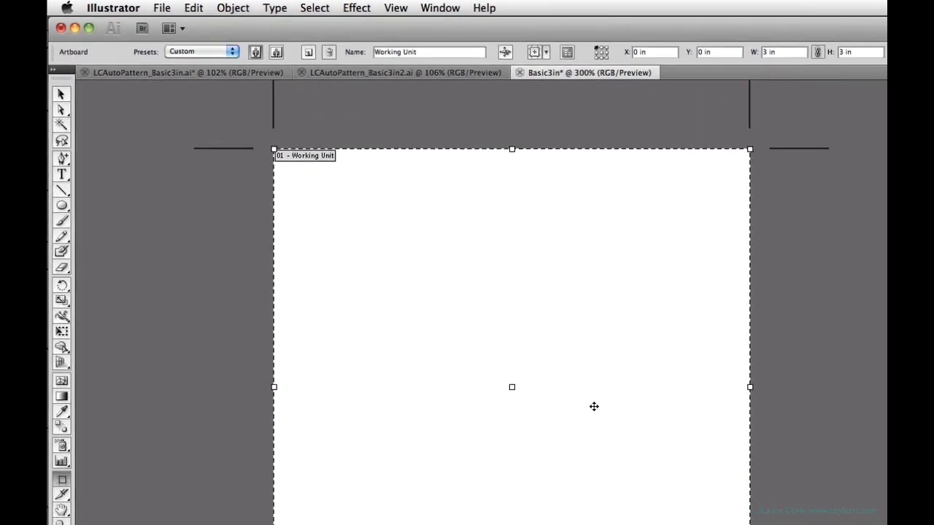
key("super+minus")
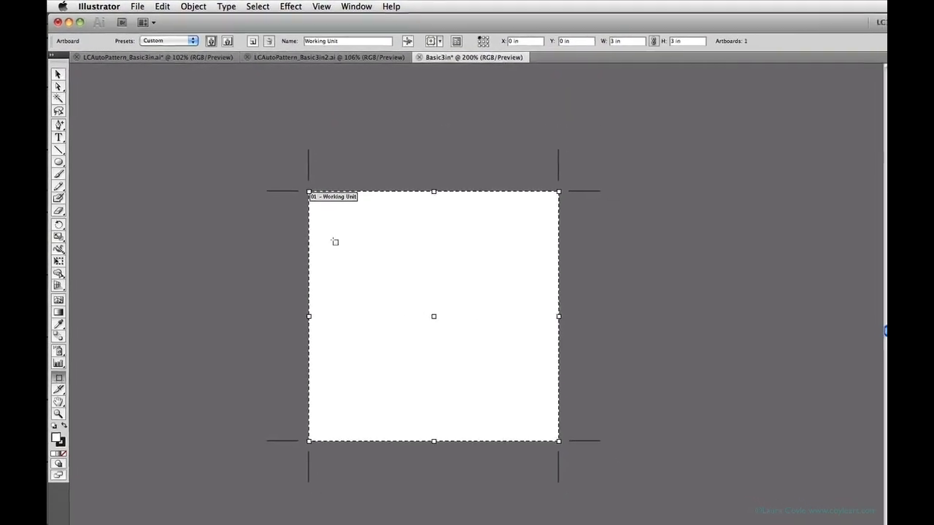
scroll(438, 255, "right", 3)
scroll(437, 255, "down", 2)
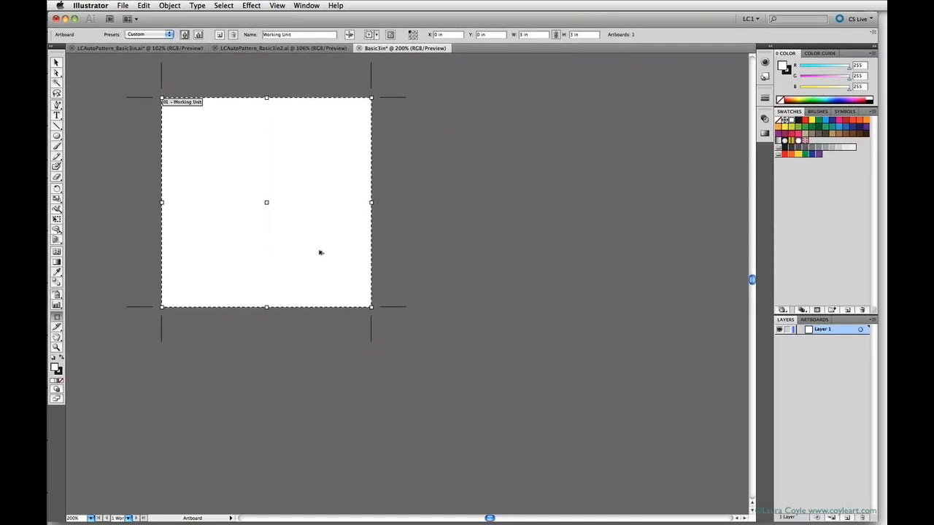
left_click_drag(312, 242, 524, 450)
left_click_drag(522, 449, 521, 450)
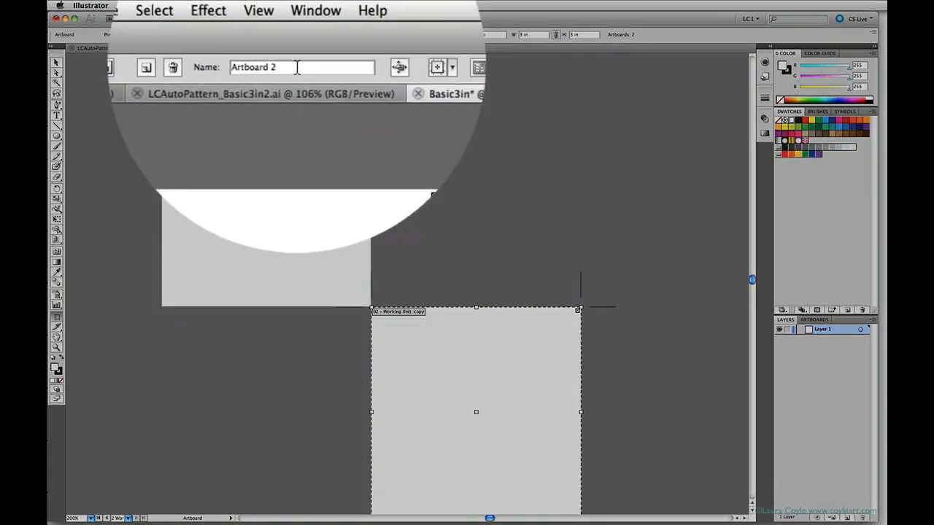
Rename the duplicated artboard as Export Unit.
left_click_drag(295, 34, 263, 34)
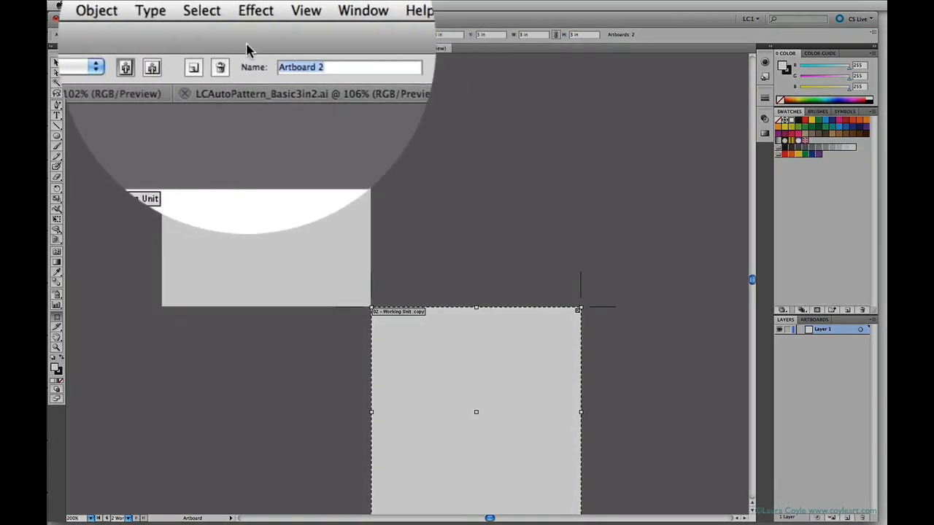
type("Export ")
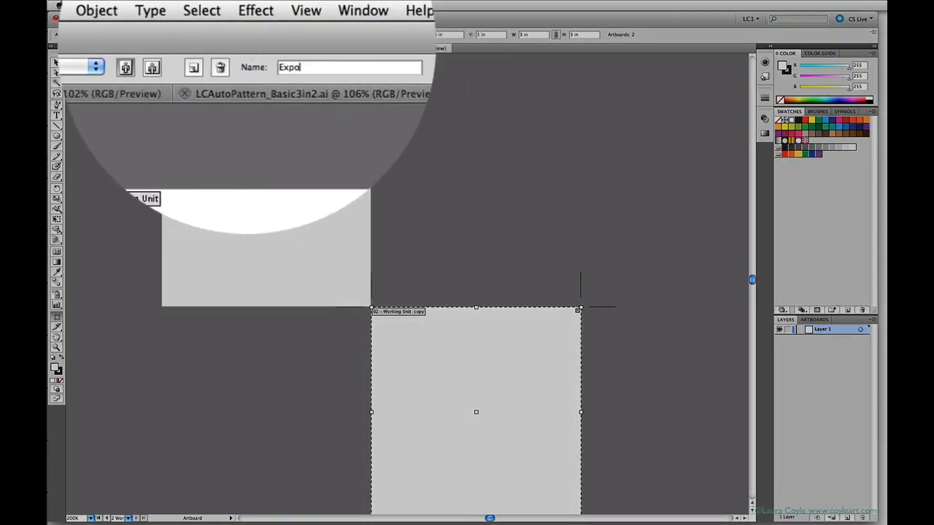
type("Unit")
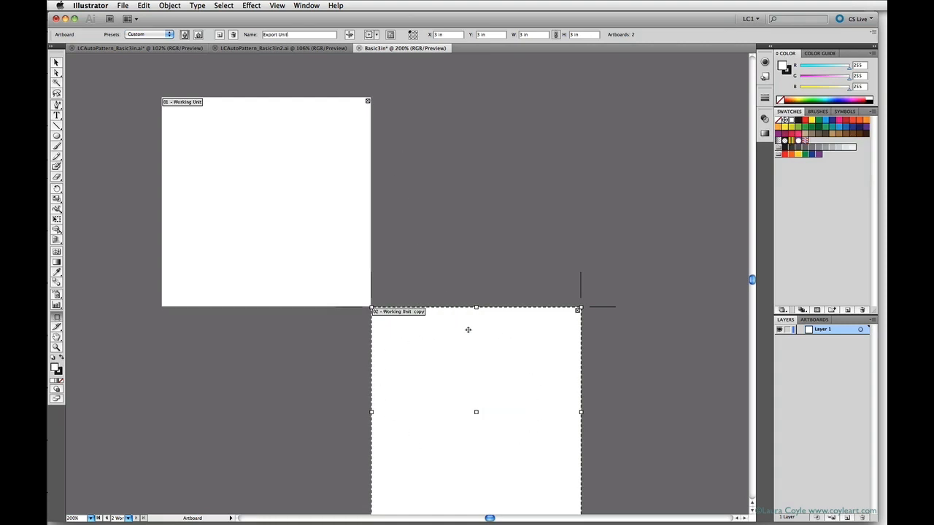
key("Tab")
Draw a third artboard about 10.5 in square around the Working Unit and Export Unit artboards.
key("super+minus")
key("super+minus")
left_click_drag(391, 188, 274, 103)
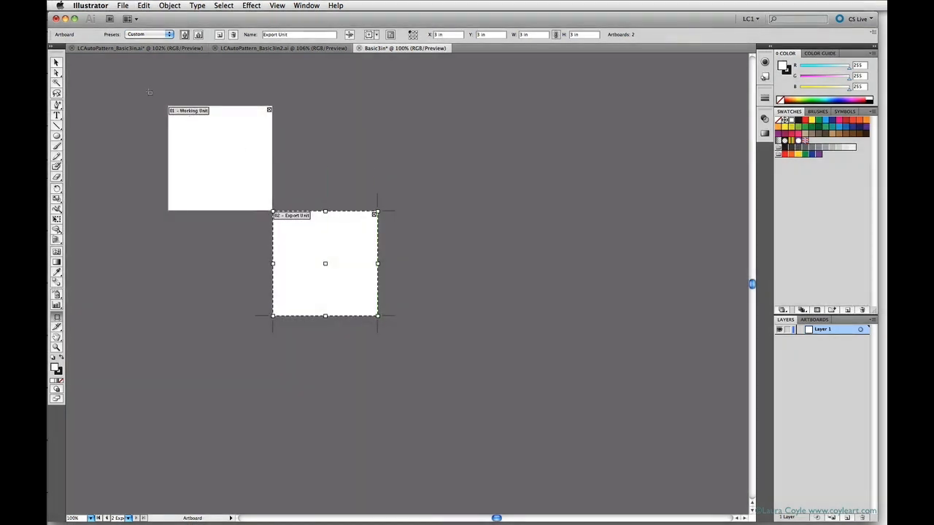
left_click_drag(150, 89, 516, 454)
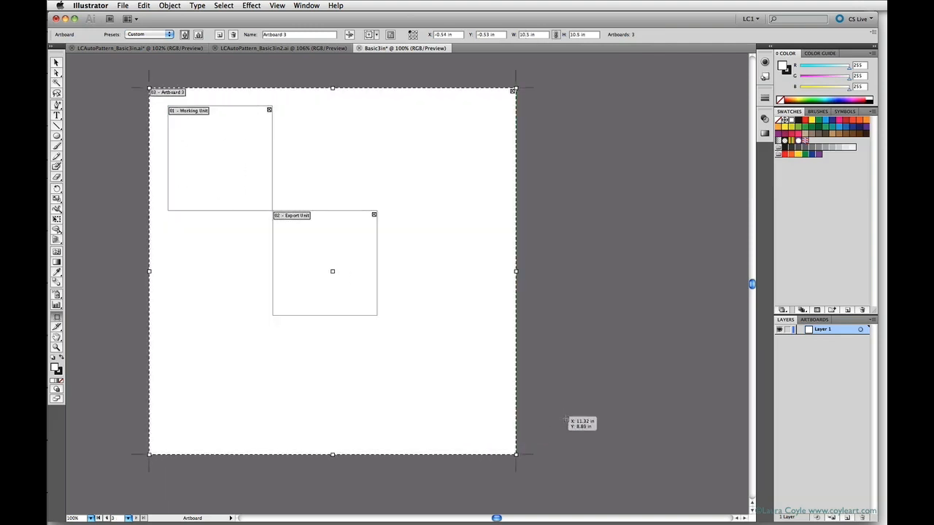
Set the third artboard's width and height to 12 in each.
double_click(525, 34)
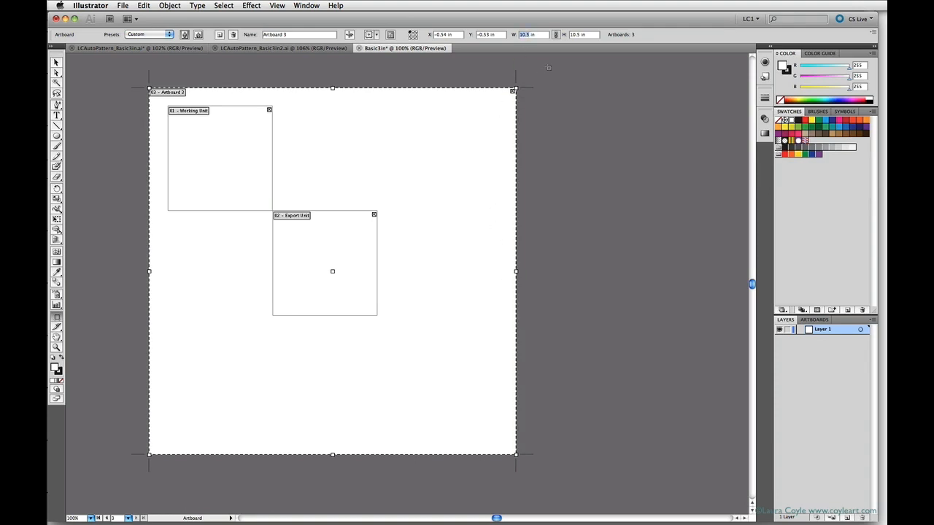
type("12")
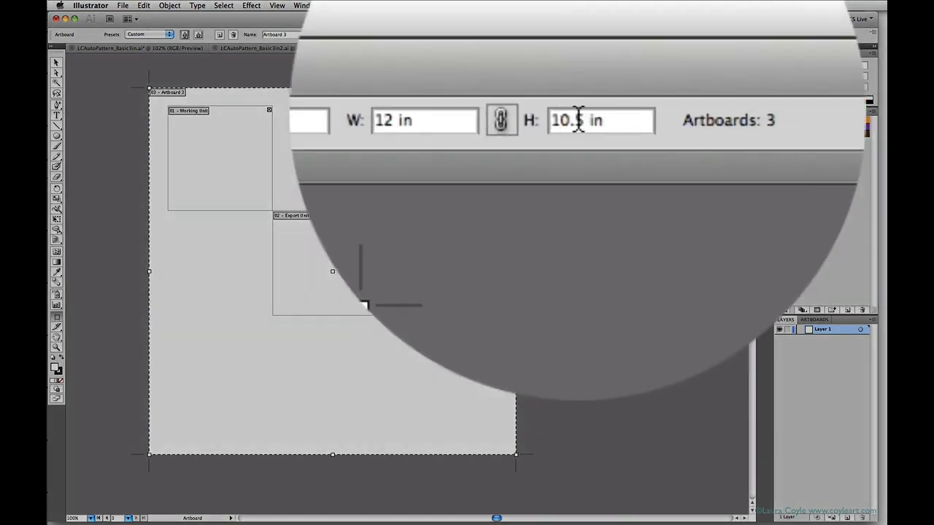
left_click_drag(583, 35, 575, 35)
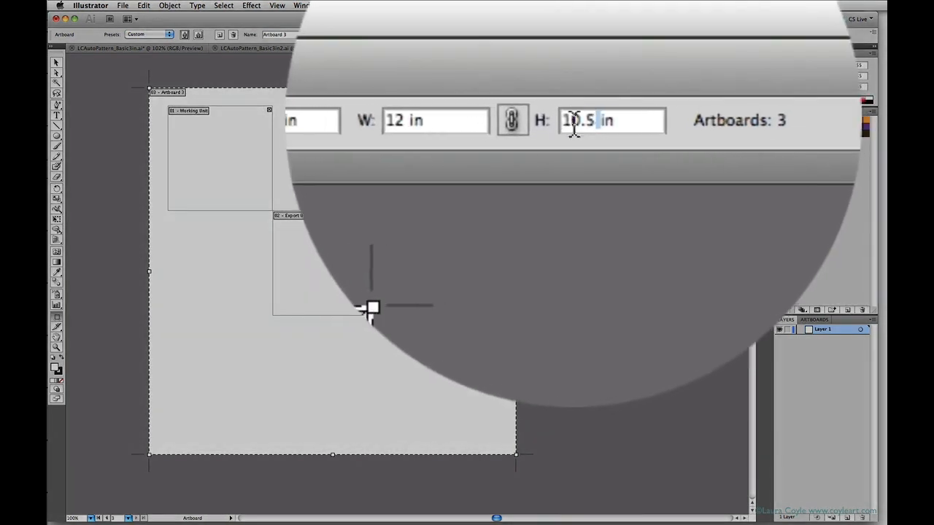
left_click_drag(575, 123, 569, 125)
type("12")
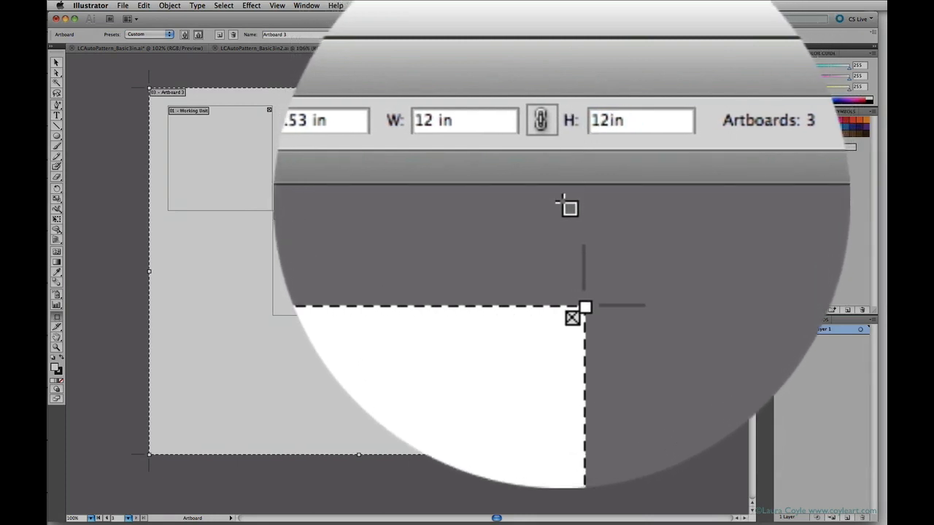
key("Tab")
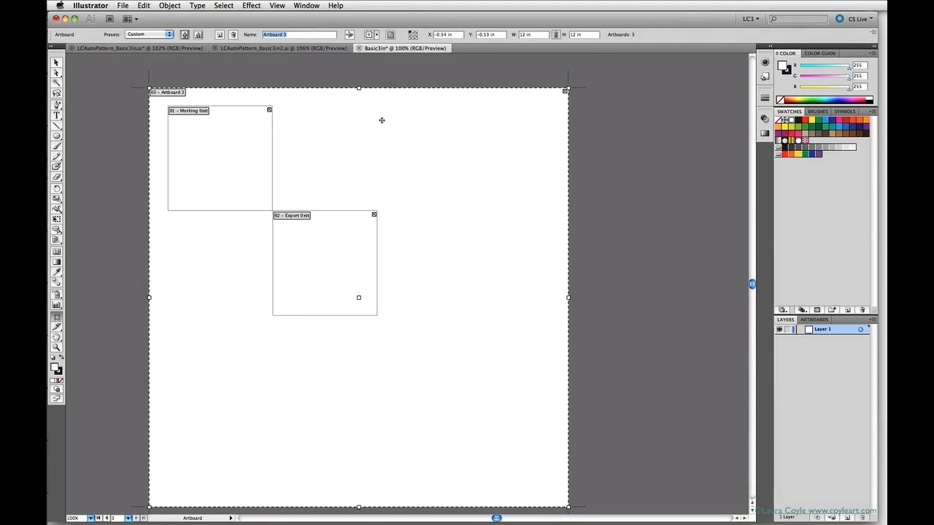
Move the third artboard to X 0 in, Y 0 in, and rename it Field.
left_click_drag(313, 123, 331, 140)
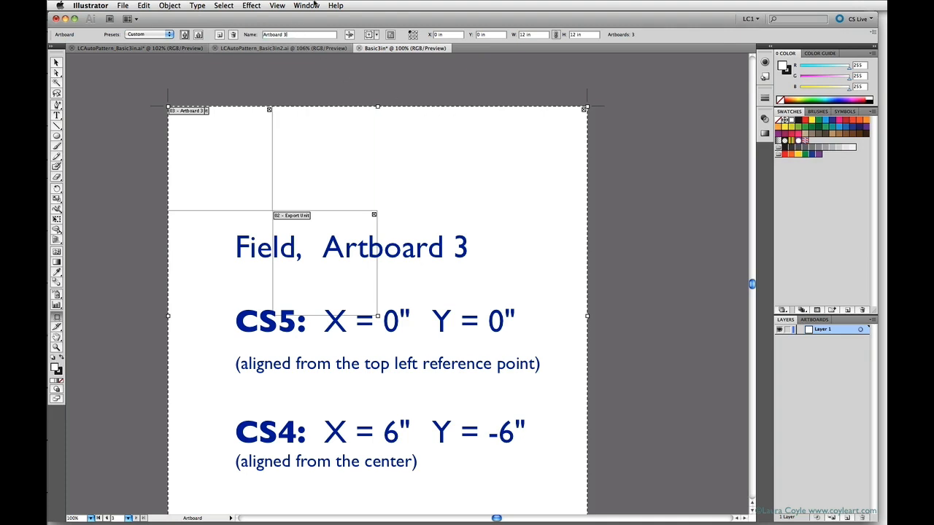
left_click(291, 35)
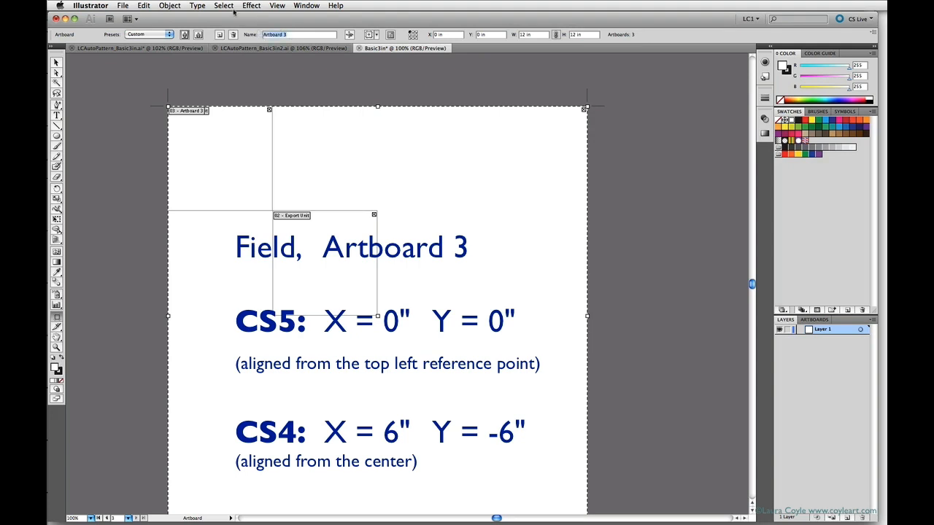
type("Field")
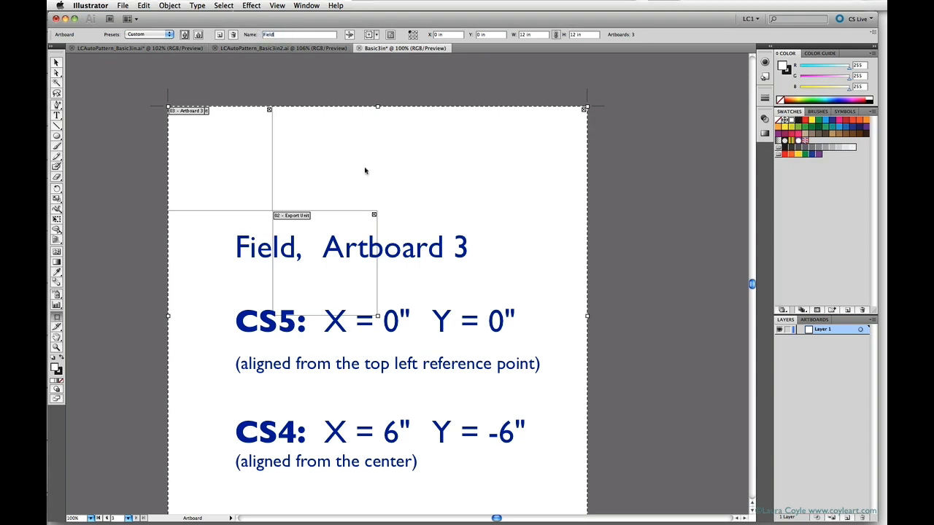
key("Tab")
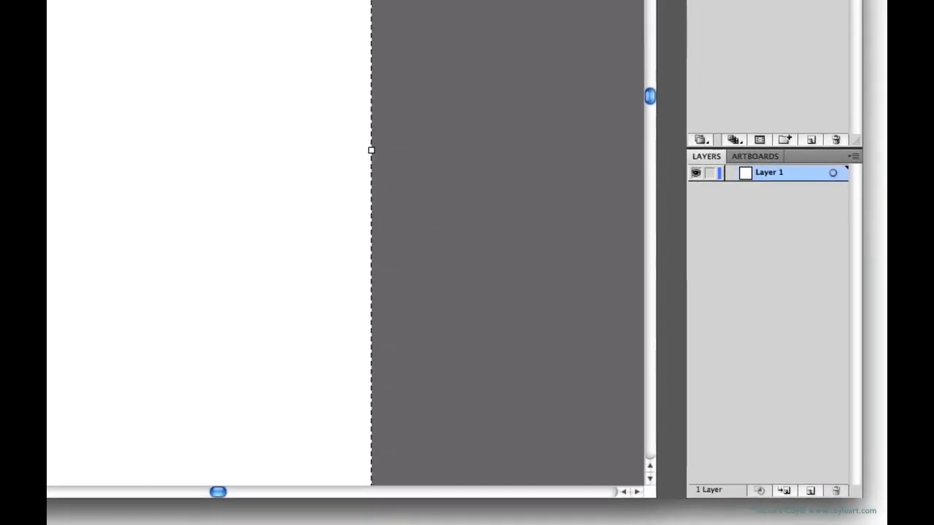
Review the artboard list in the new template and the finished pattern file, and return to the layer list.
left_click(775, 157)
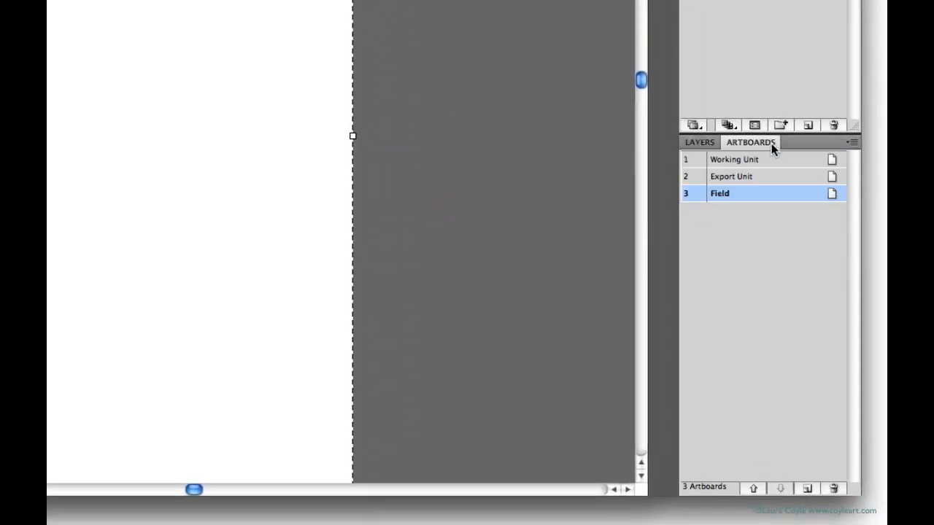
left_click(753, 267)
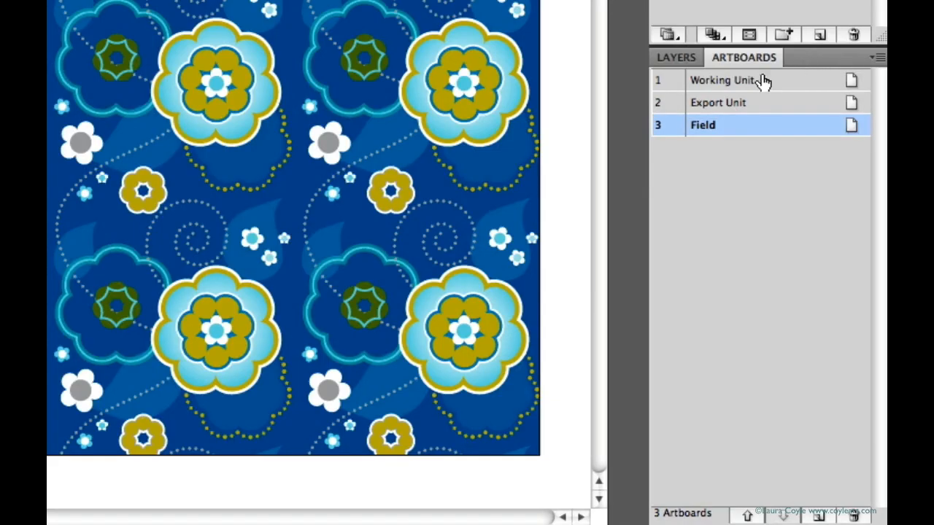
left_click(681, 59)
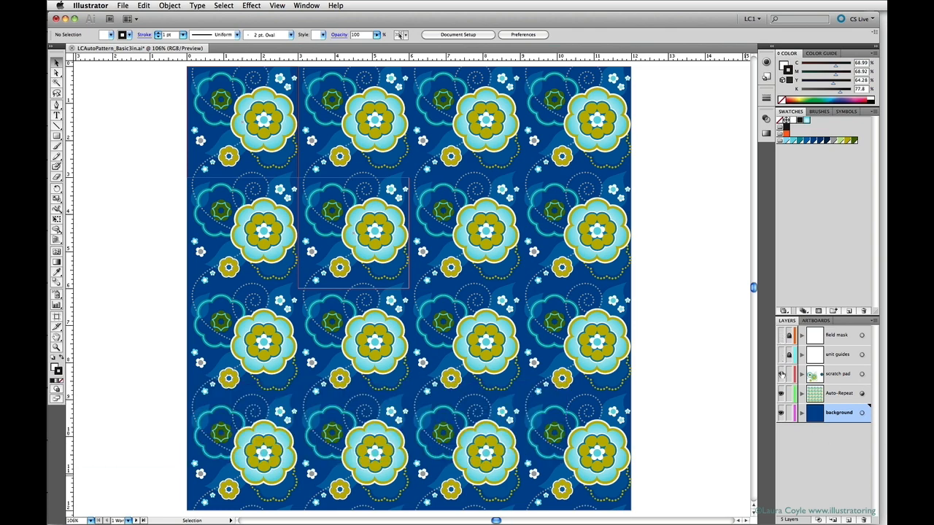
Toggle the visibility of the scratch pad, Auto-Repeat and background layers to examine what each one holds.
left_click_drag(782, 373, 781, 394)
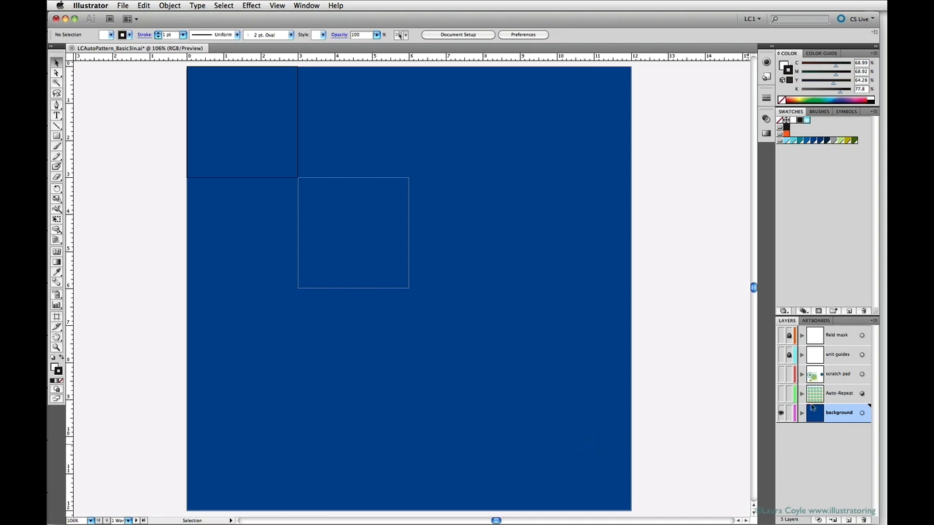
left_click(781, 394)
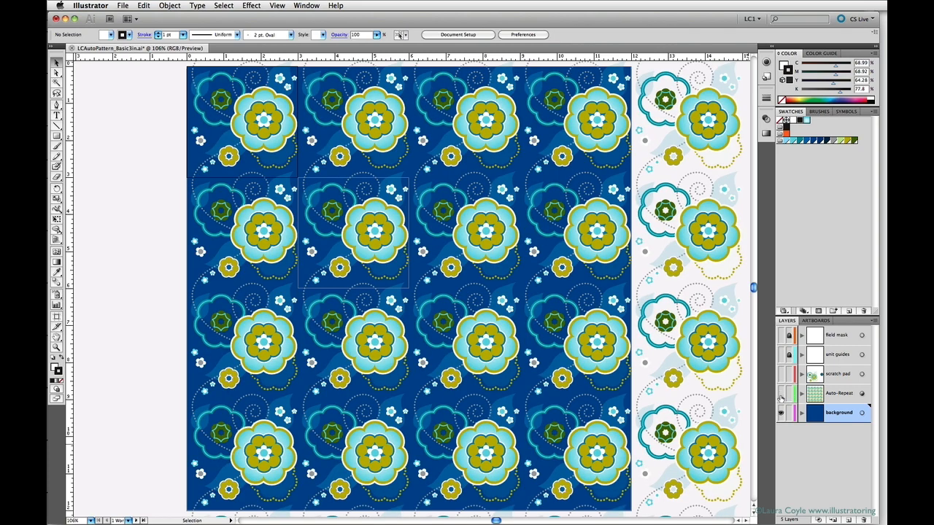
left_click(781, 394)
key("ctrl+y")
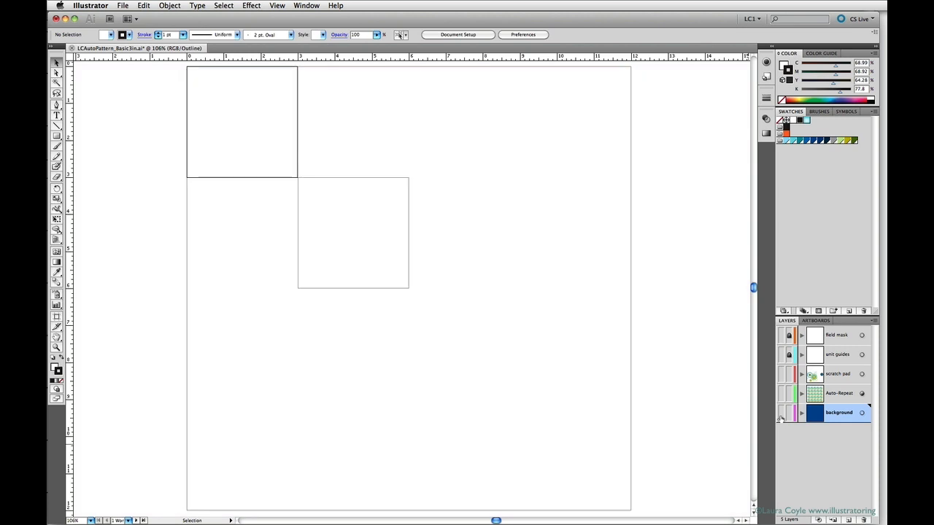
key("ctrl+y")
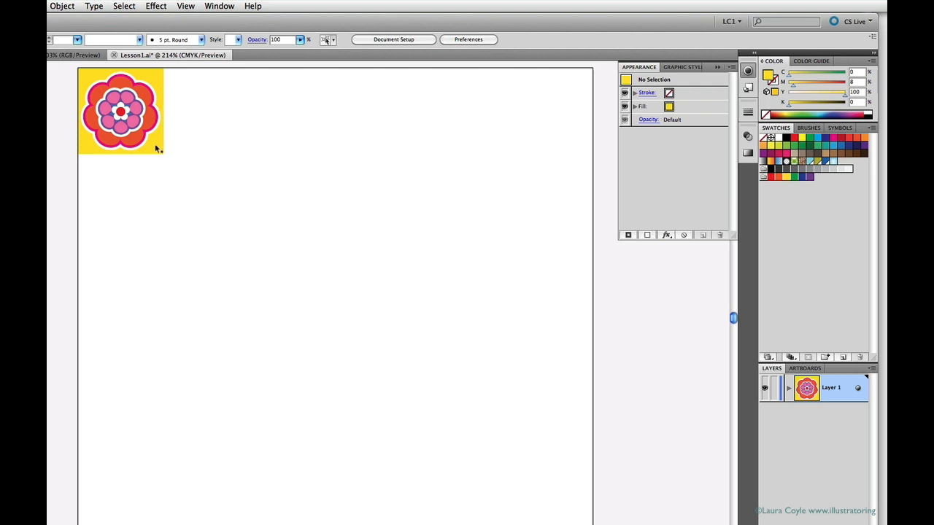
In Lesson1.ai, target Layer 1 and turn on both of its Transform effects to repeat the flower tile.
left_click_drag(182, 136, 163, 173)
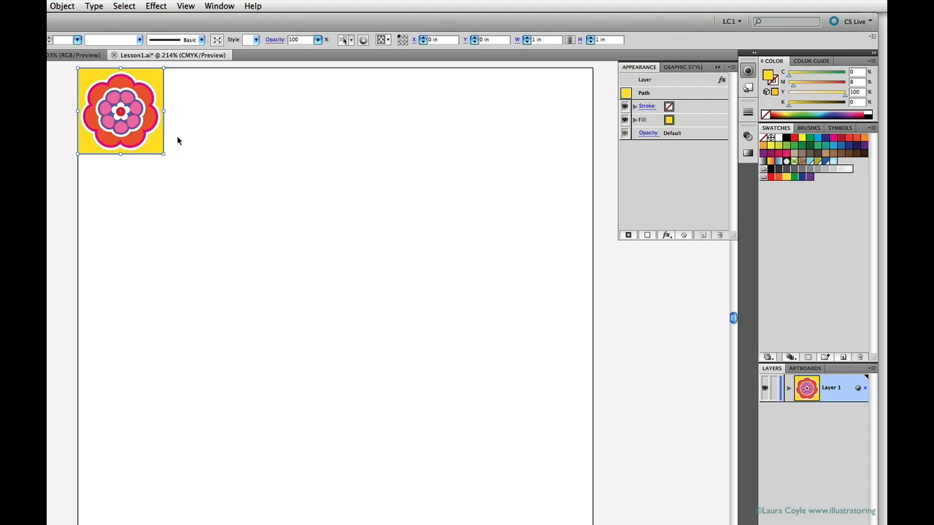
left_click(180, 140)
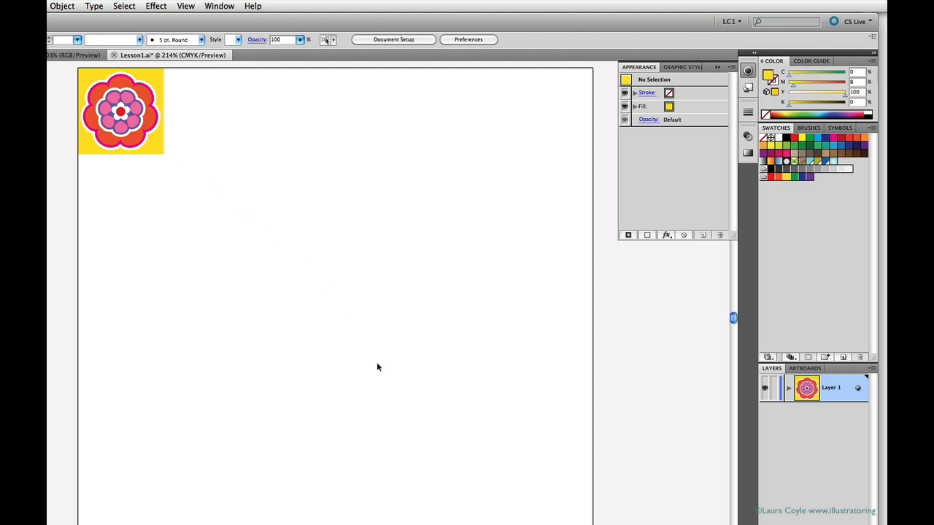
left_click(858, 391)
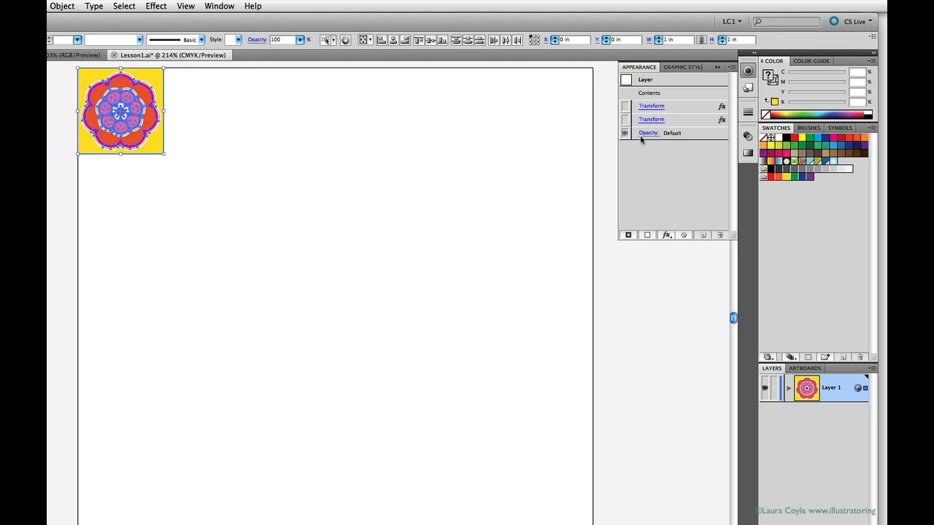
left_click(624, 106)
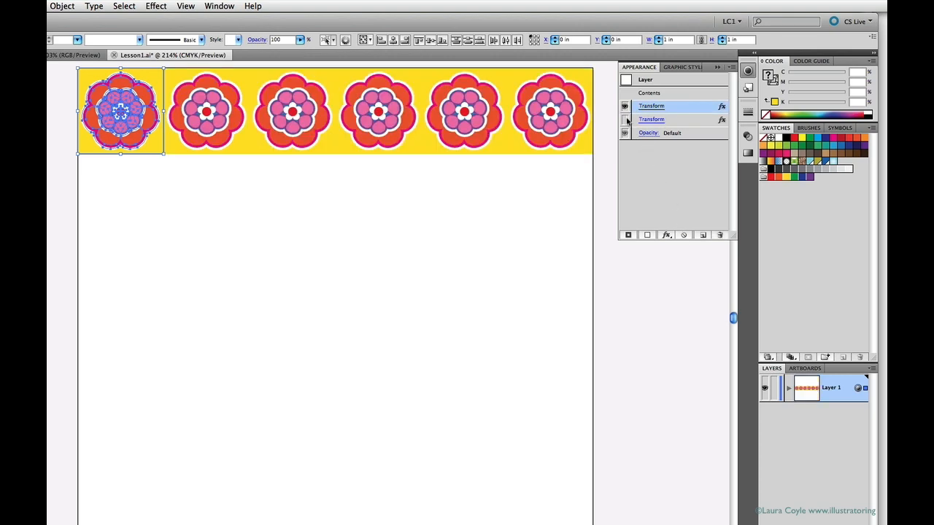
left_click(625, 119)
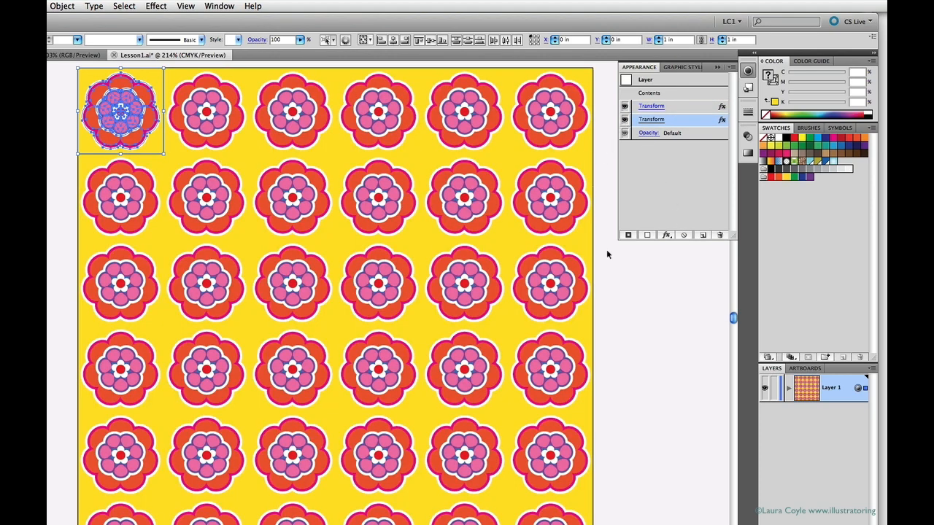
left_click(652, 298)
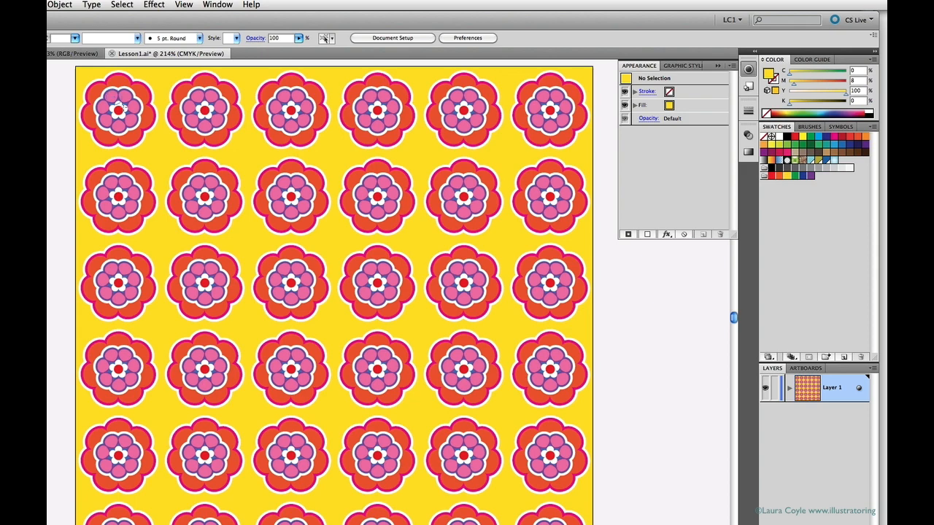
Draw a circle about 0.38 in wide over the first tile's flower and fill it with green.
left_click_drag(123, 105, 139, 121)
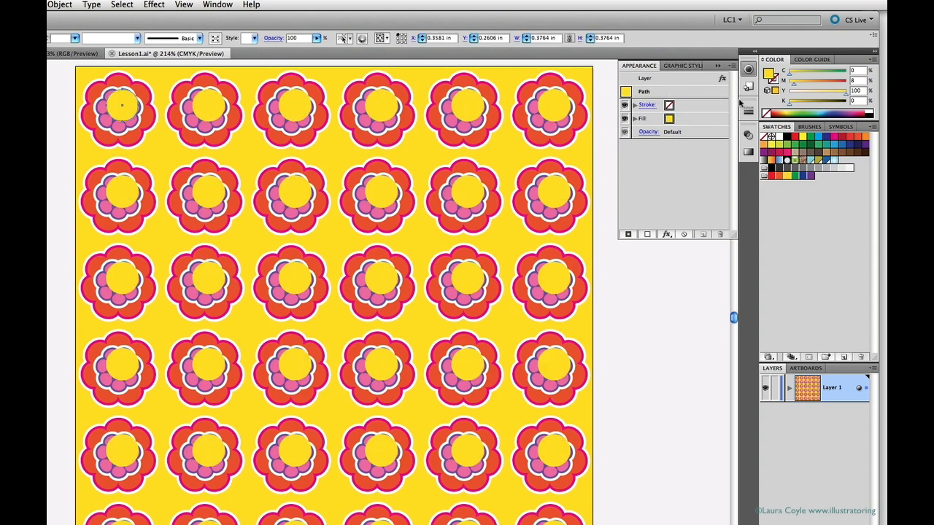
left_click(802, 146)
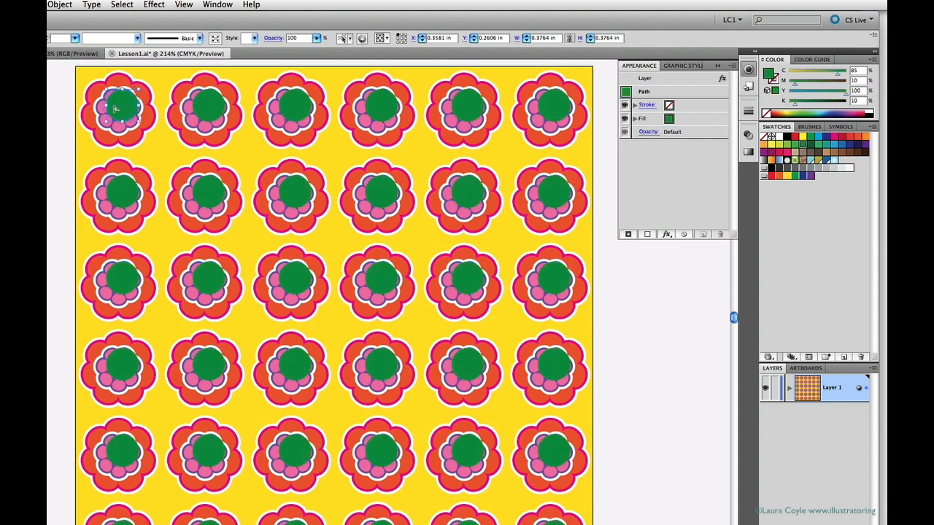
Move the green circle across the first tile's left edge, and over its top edge at about X 0.32 in, Y -0.10 in.
left_click_drag(128, 116, 88, 120)
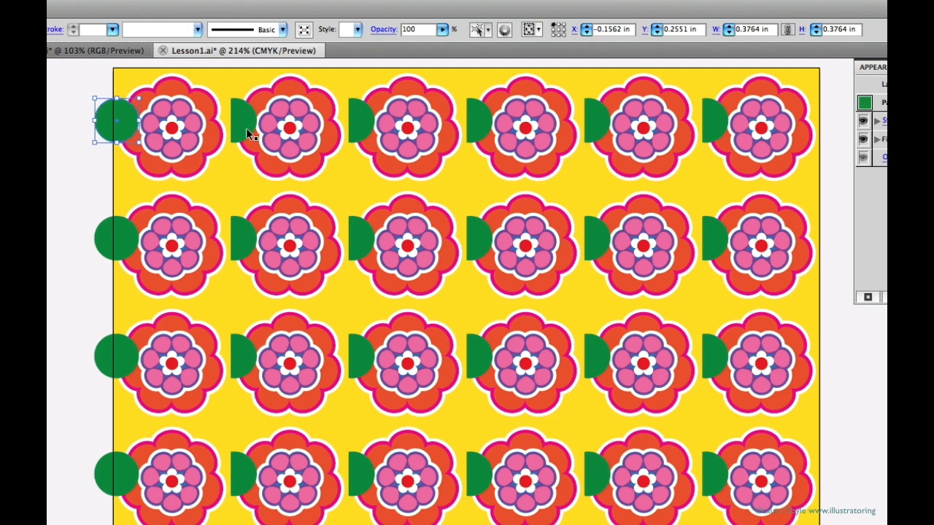
left_click_drag(123, 123, 180, 89)
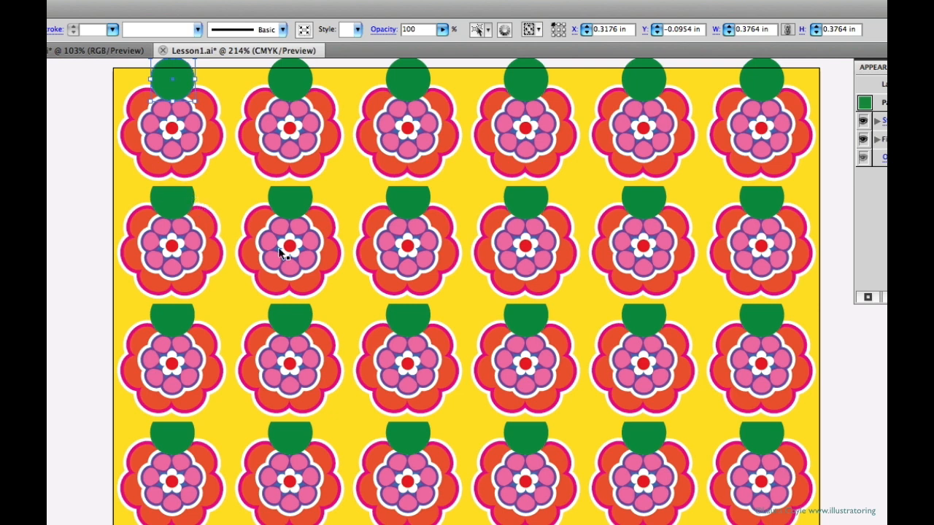
key("super+shift+a")
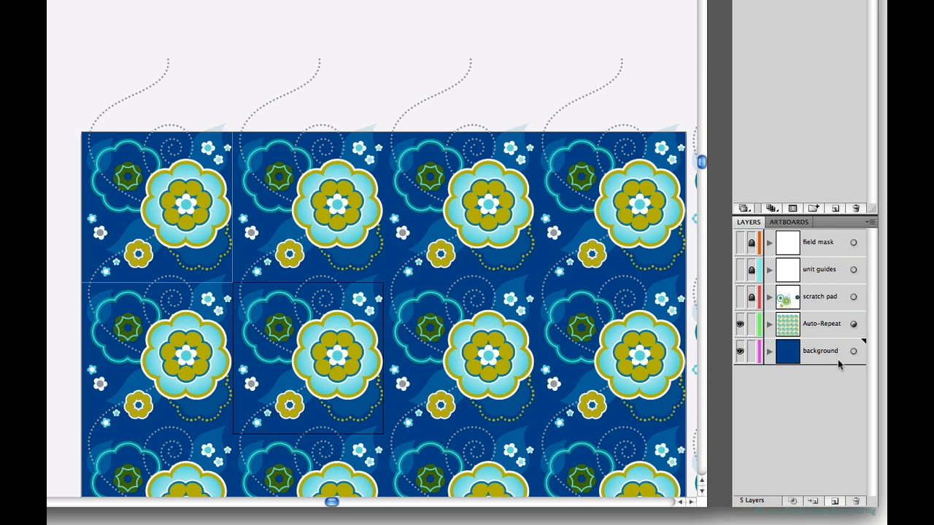
In the finished pattern file, lock the background layer and make Auto-Repeat the active, visible layer.
left_click(740, 323)
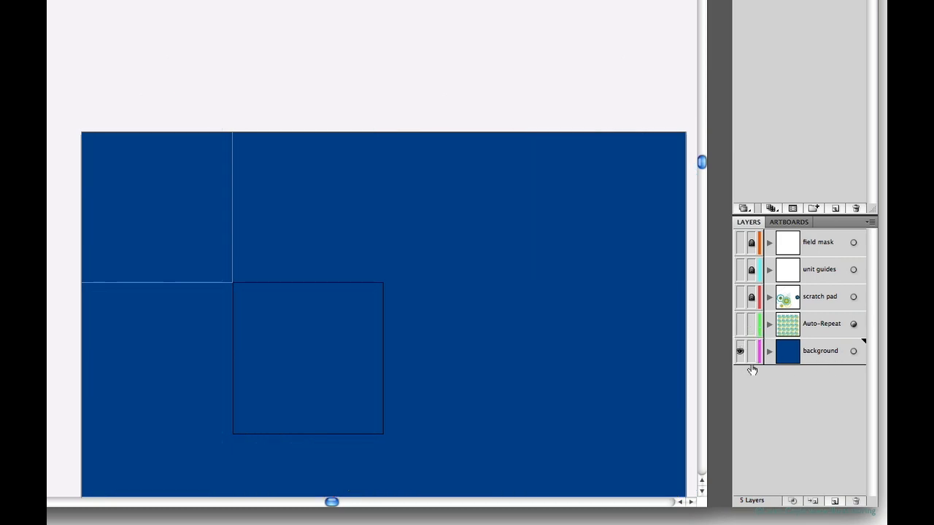
left_click(752, 352)
left_click(637, 419)
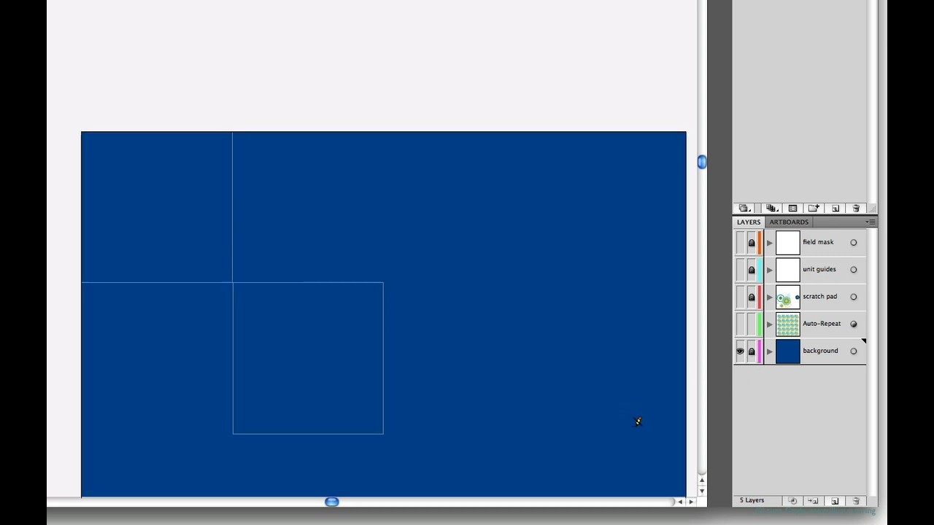
left_click(740, 352)
left_click(740, 352)
left_click(812, 328)
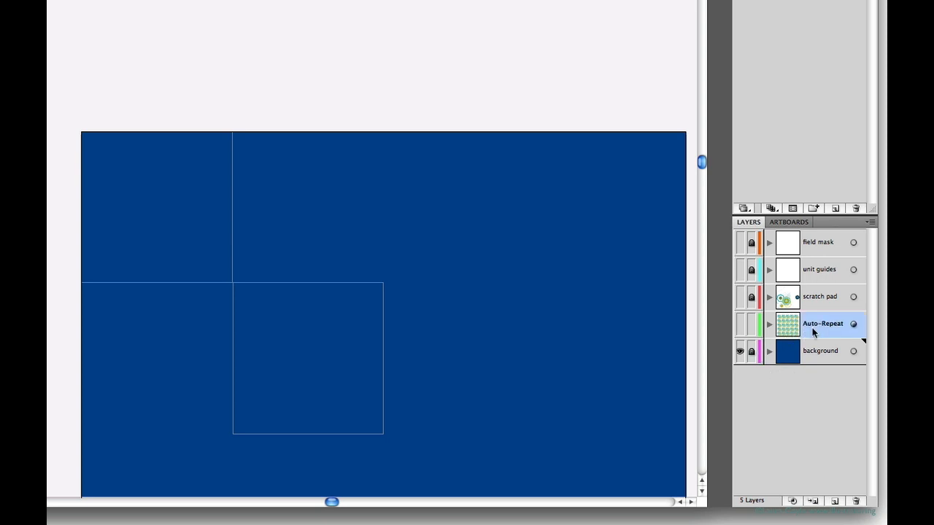
left_click(740, 324)
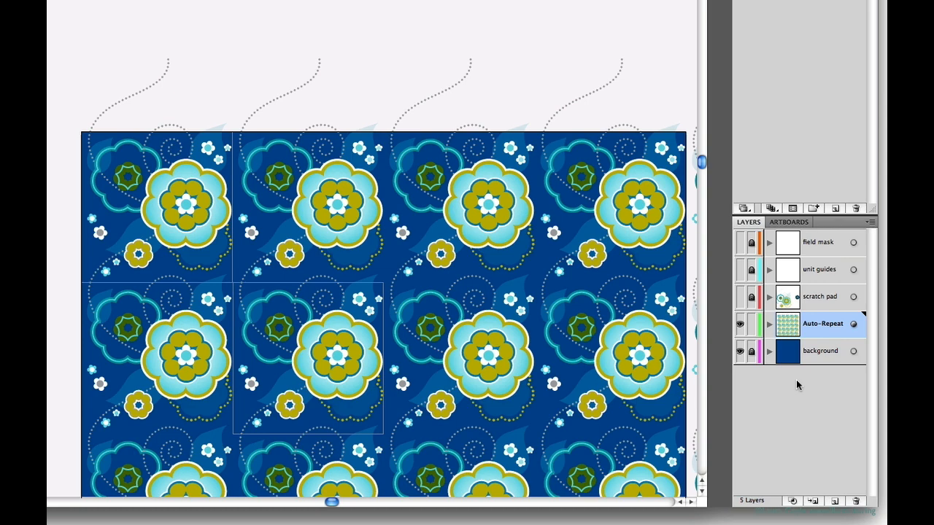
Target the Auto-Repeat layer and examine the move distances and copy counts of its two Transform effects.
left_click(854, 324)
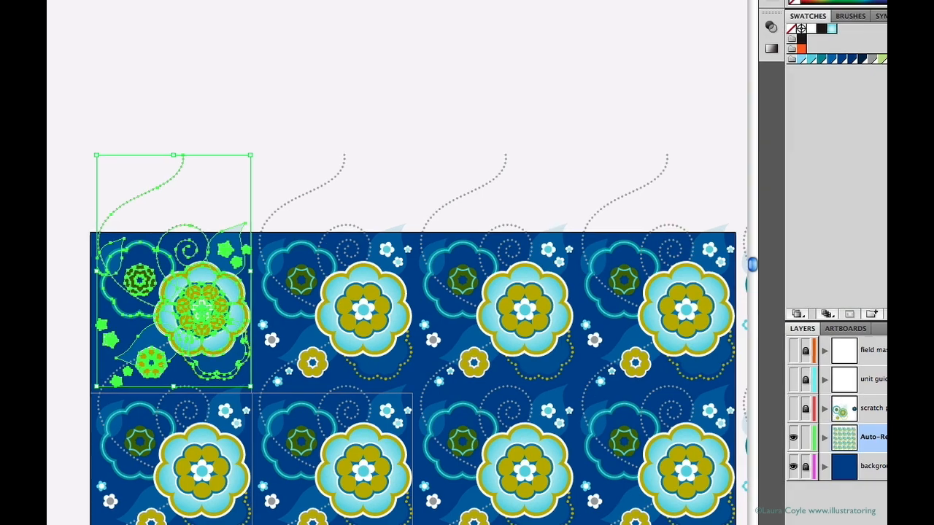
left_click(824, 28)
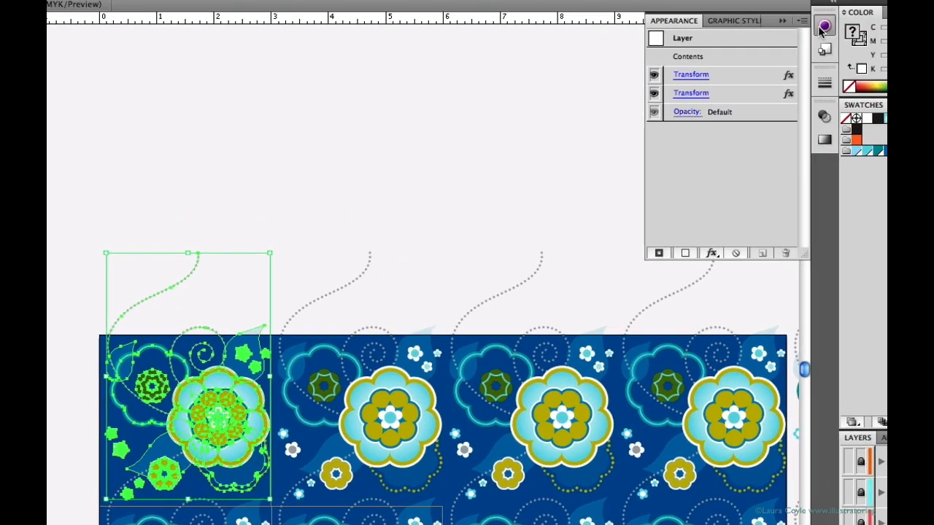
left_click(703, 76)
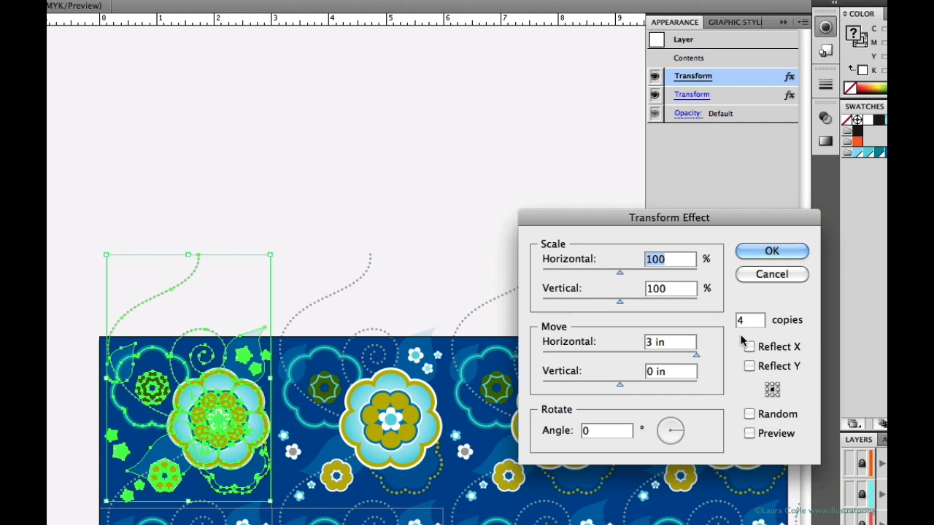
left_click(771, 252)
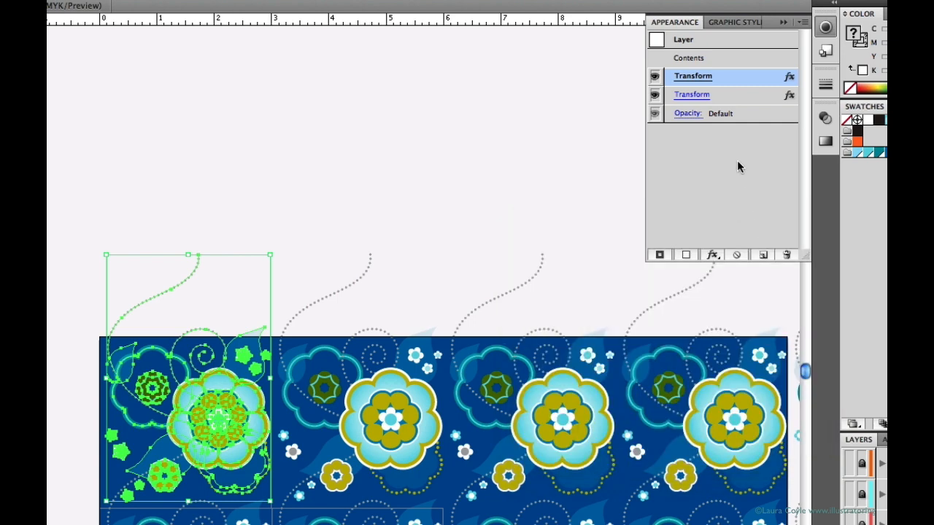
left_click(694, 95)
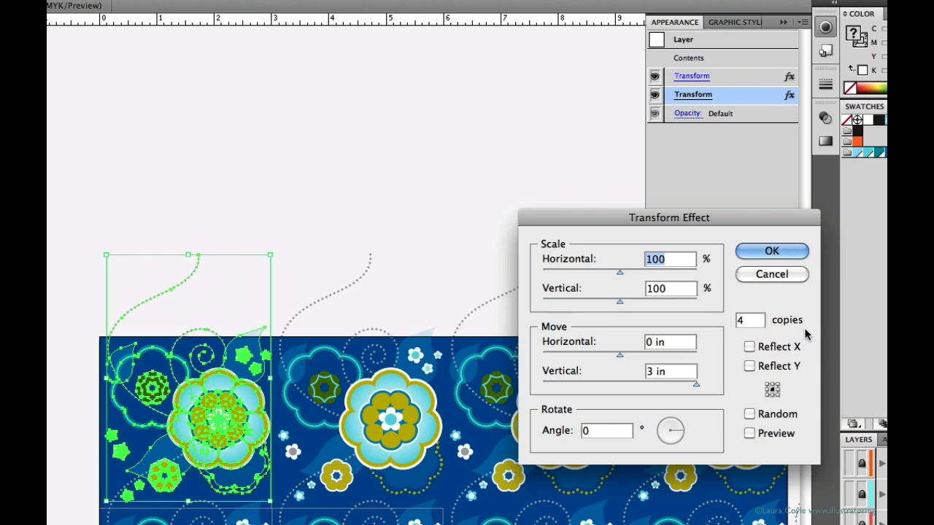
left_click(784, 251)
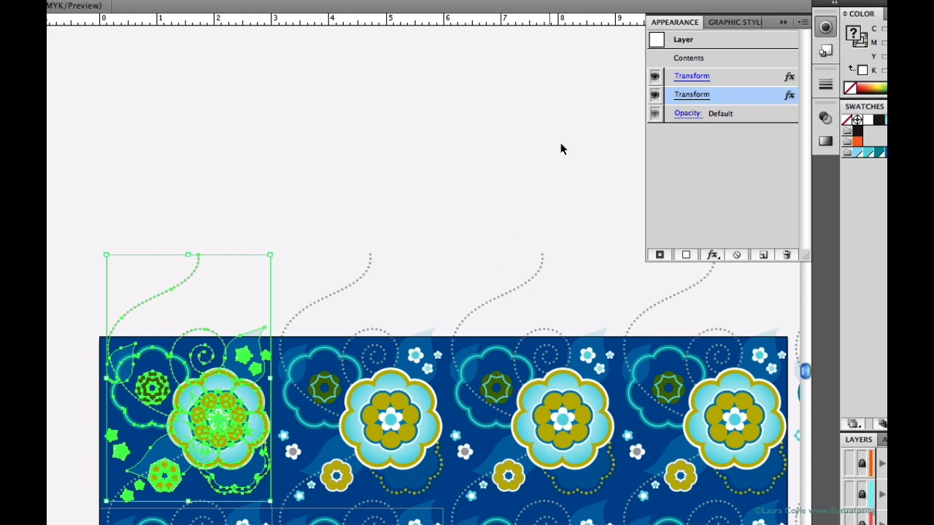
left_click(782, 23)
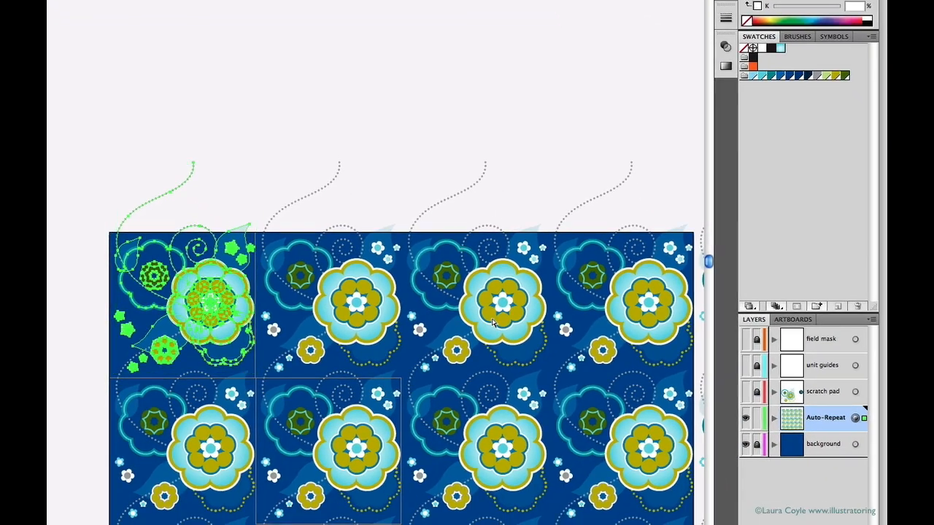
Switch to outline view and delete all the artwork on the Auto-Repeat layer.
key("ctrl+y")
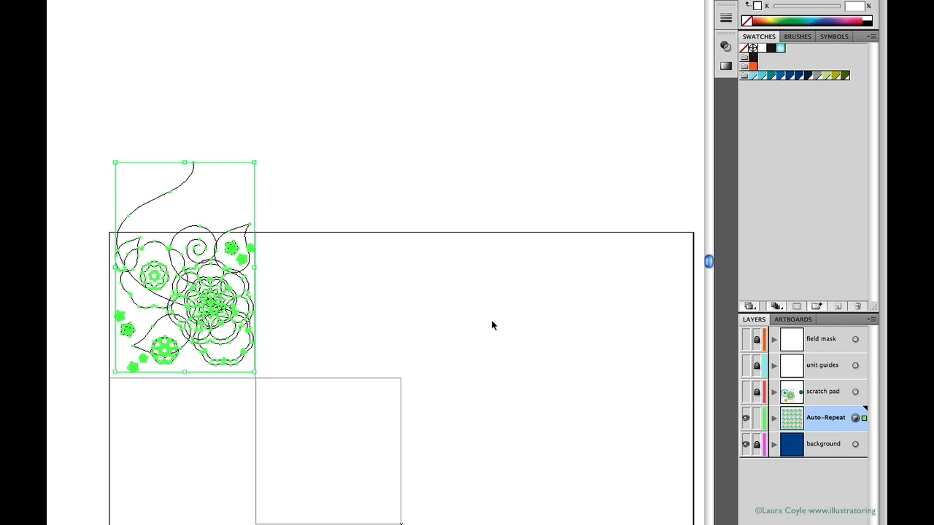
key("Delete")
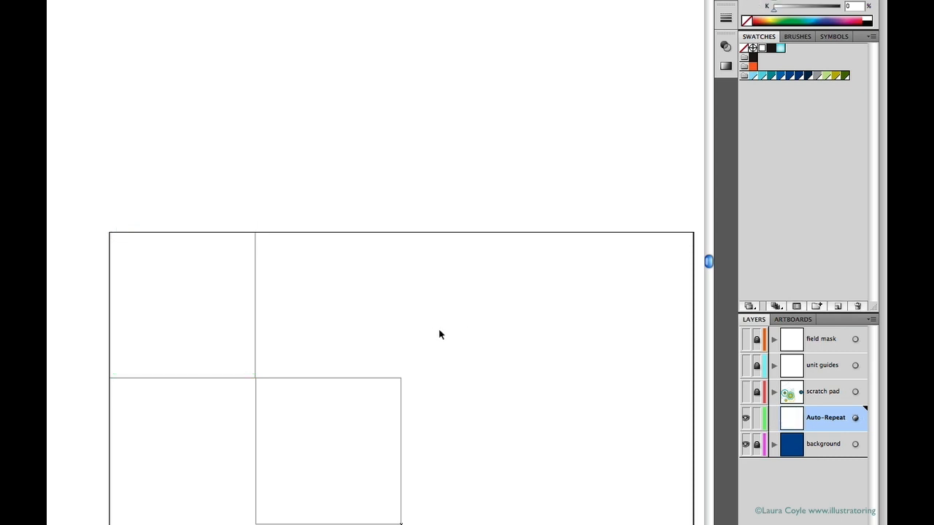
Return to preview mode and make the scratch pad layer visible, unlocked and active.
key("ctrl+y")
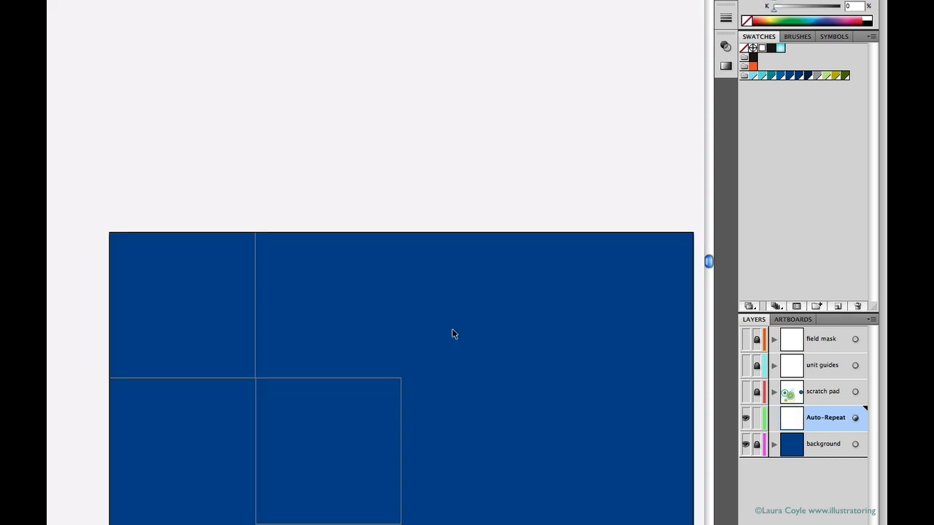
left_click(745, 392)
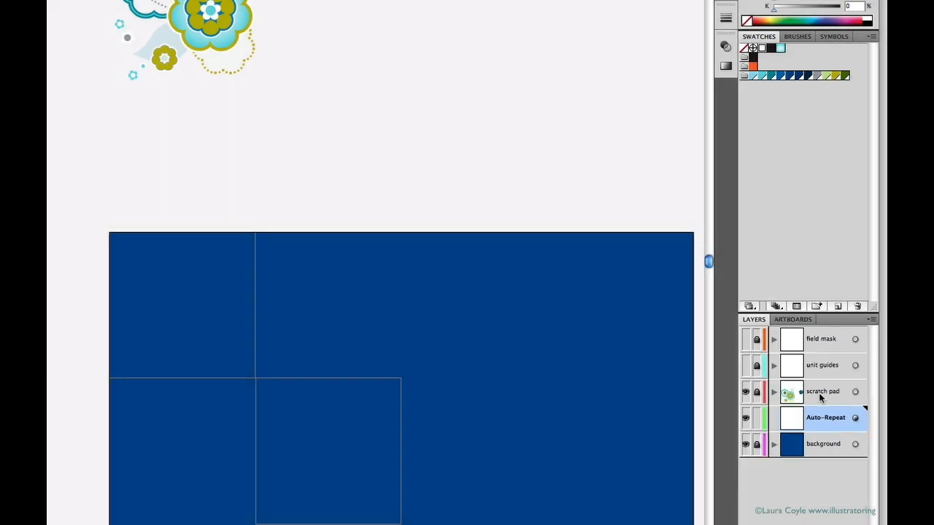
left_click(819, 392)
left_click_drag(308, 78, 307, 202)
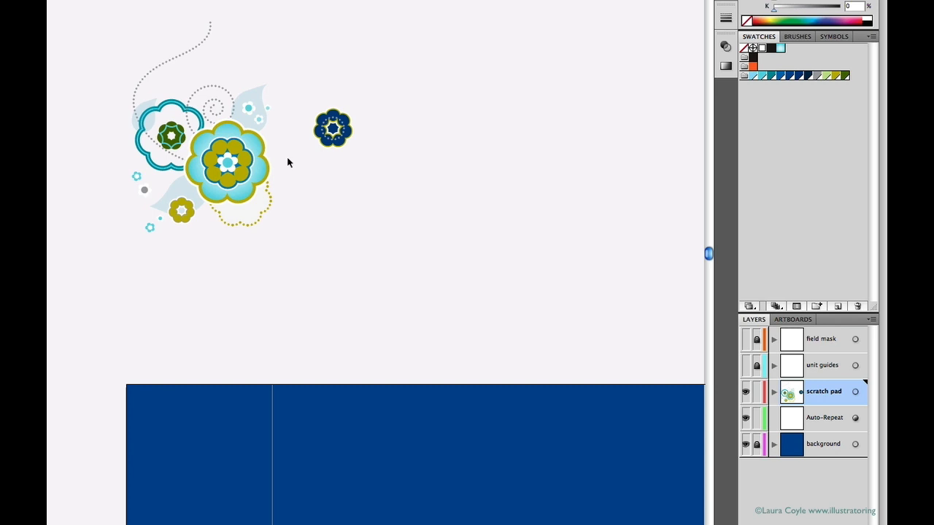
Copy the large flower cluster from the scratch pad layer to the Auto-Repeat layer and move it straight down into the first tile.
left_click_drag(289, 155, 255, 189)
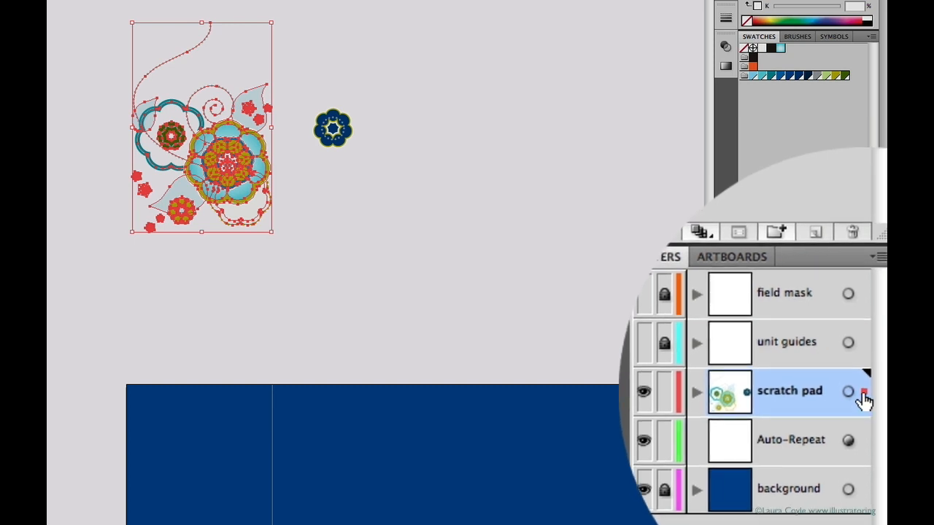
left_click_drag(864, 397, 865, 432)
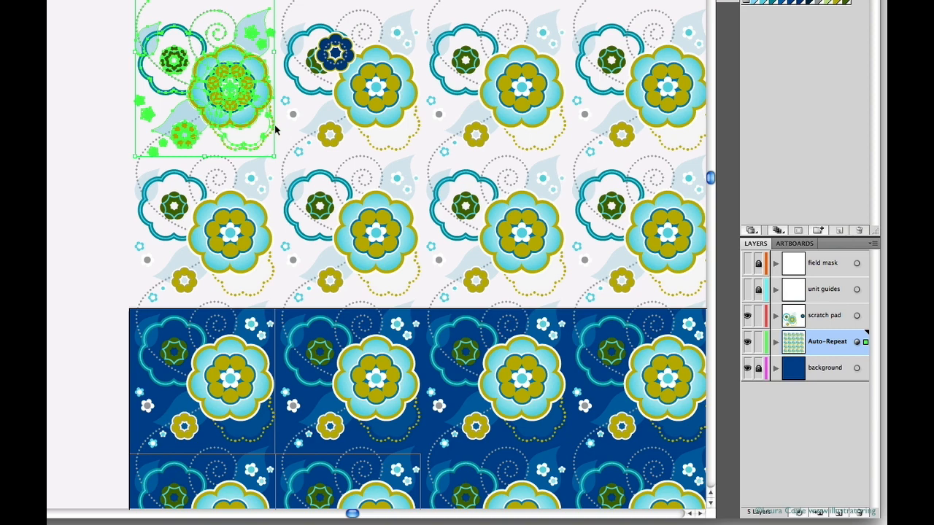
key("shift+Down")
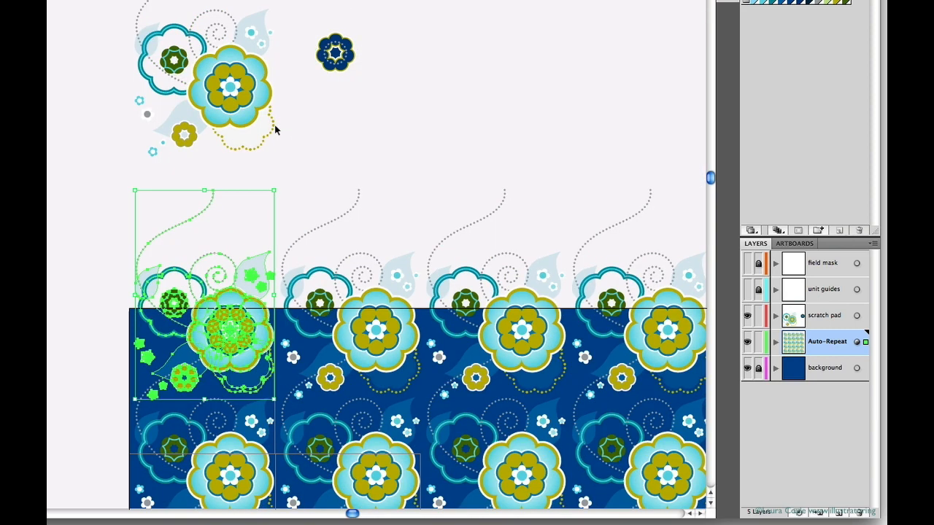
key("shift+Down")
key("shift+Down")
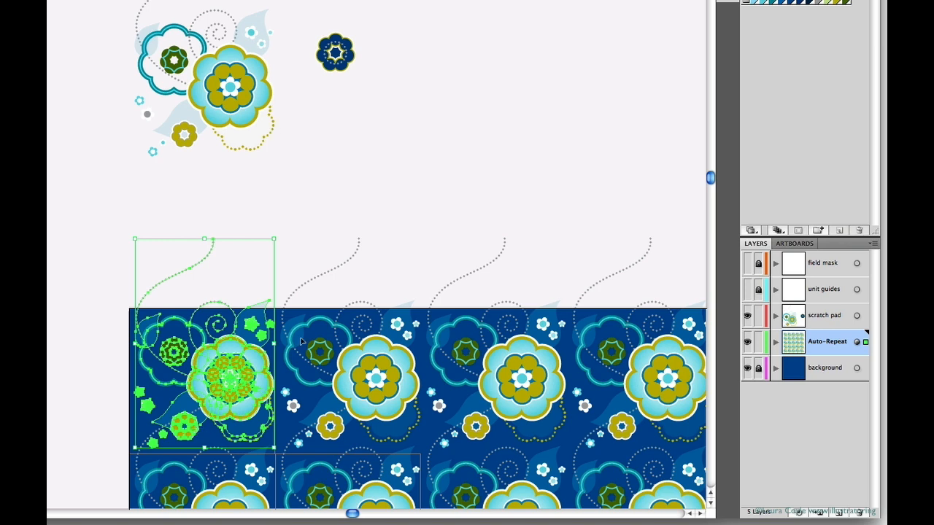
Deselect the artwork and compare the repeating pattern in outline and preview modes.
left_click(292, 255)
key("ctrl+y")
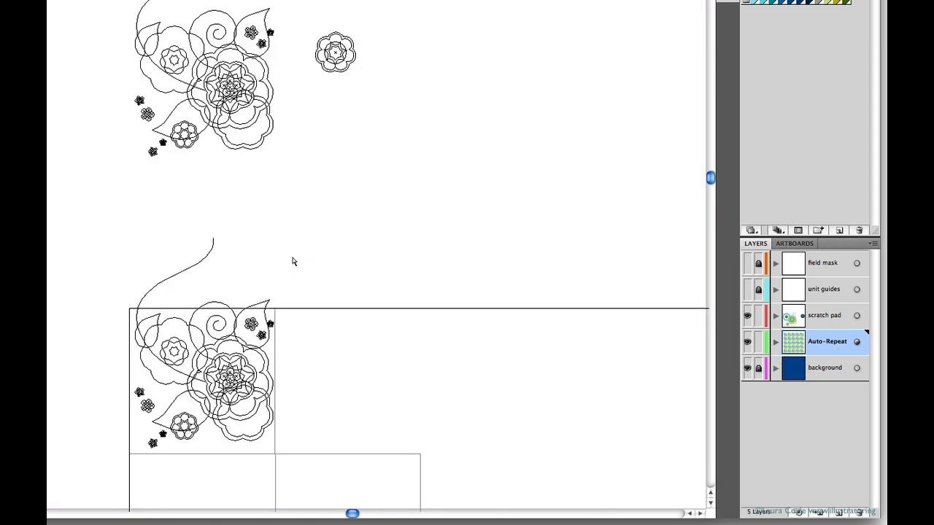
key("ctrl+y")
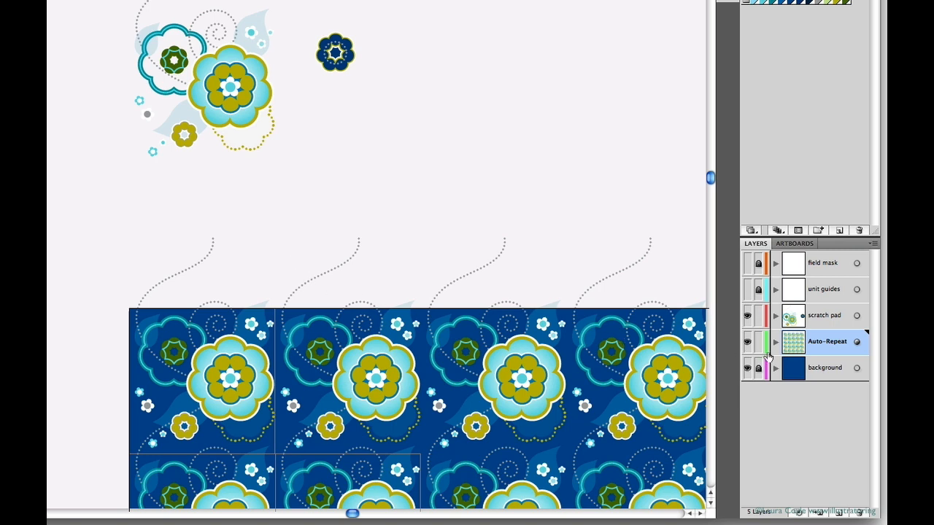
Lock and hide the scratch pad layer, keeping the Auto-Repeat layer visible.
left_click(747, 343)
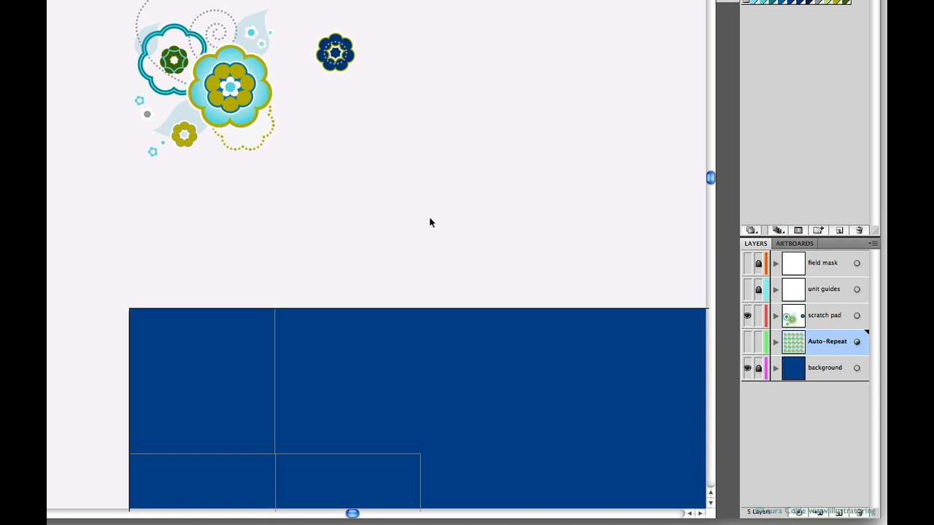
left_click(758, 319)
left_click(748, 318)
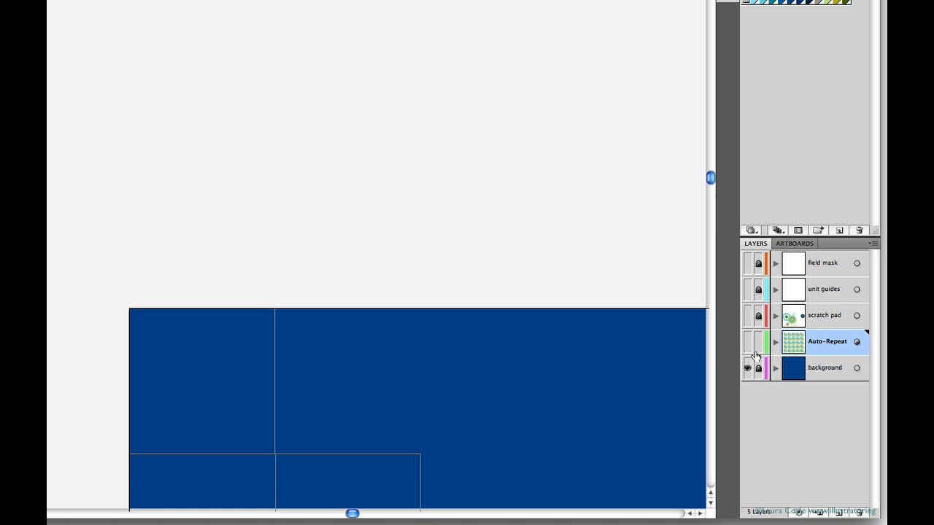
left_click(747, 342)
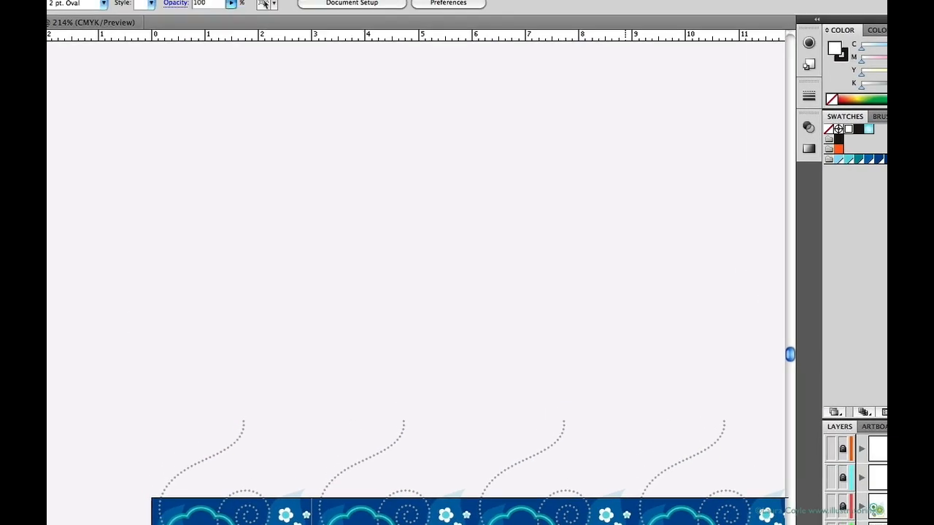
Enlarge the small olive flower in the first tile and move it across the tile's left edge.
left_click_drag(602, 524, 558, 218)
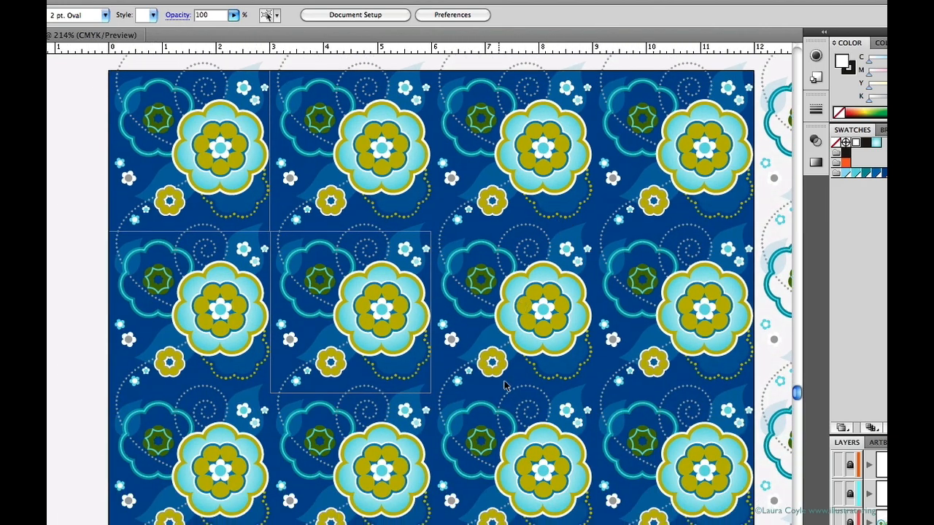
left_click(243, 179)
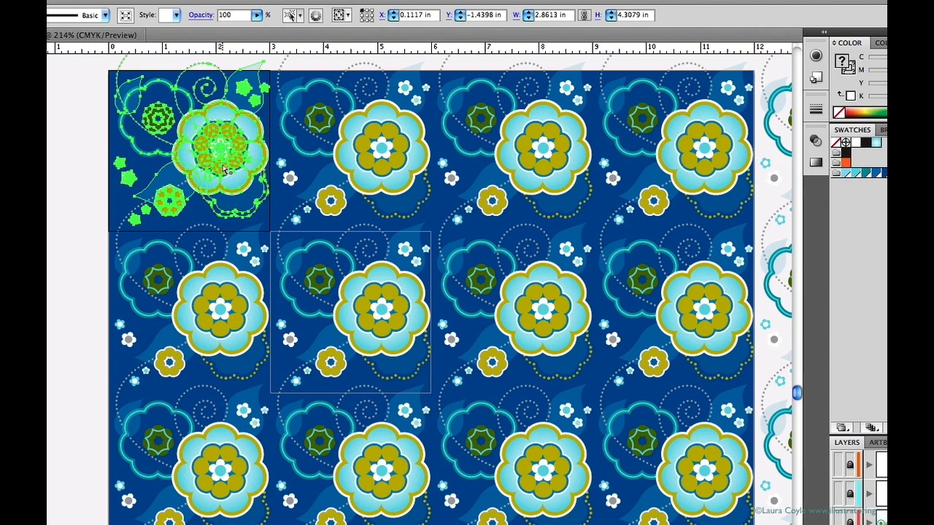
left_click(73, 231)
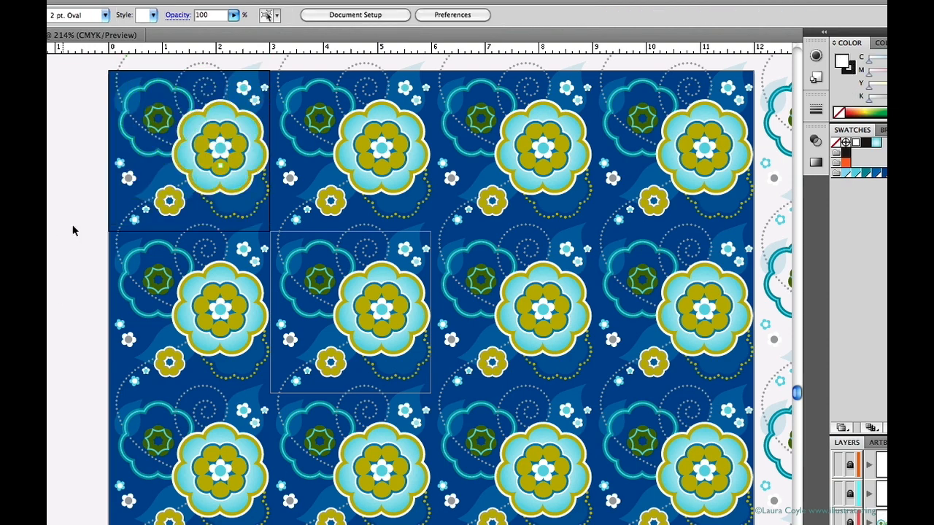
left_click_drag(175, 201, 154, 235)
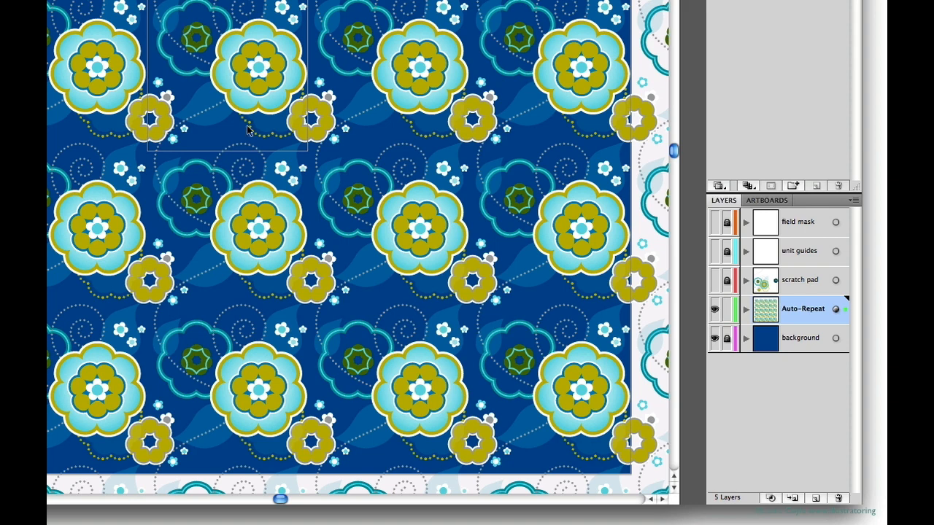
Hide the Auto-Repeat and background layers, and make unit guides the active, unlocked and visible layer.
left_click(812, 260)
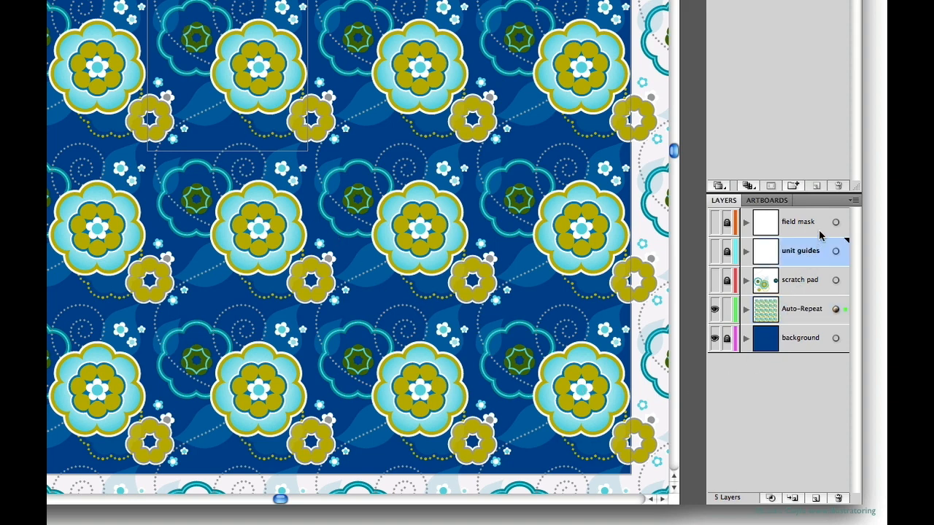
left_click(822, 232)
left_click(820, 259)
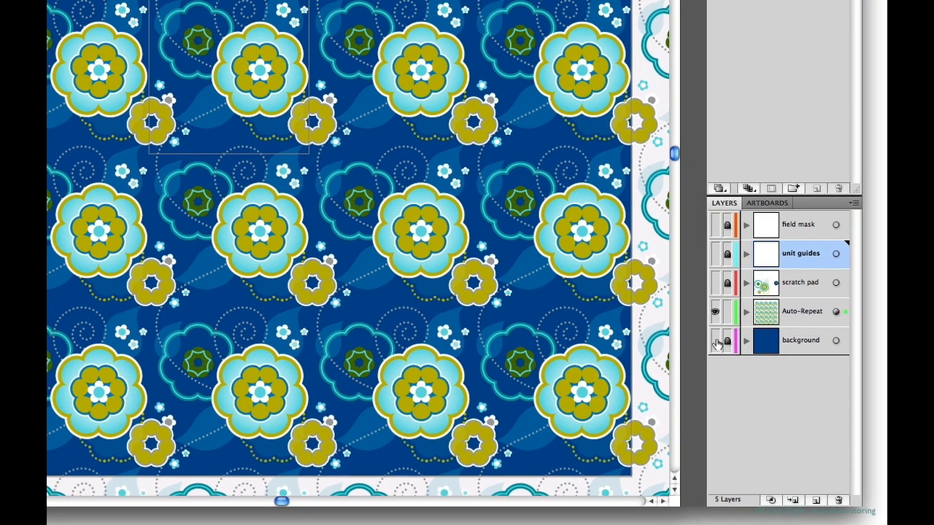
left_click(716, 332)
left_click(722, 348)
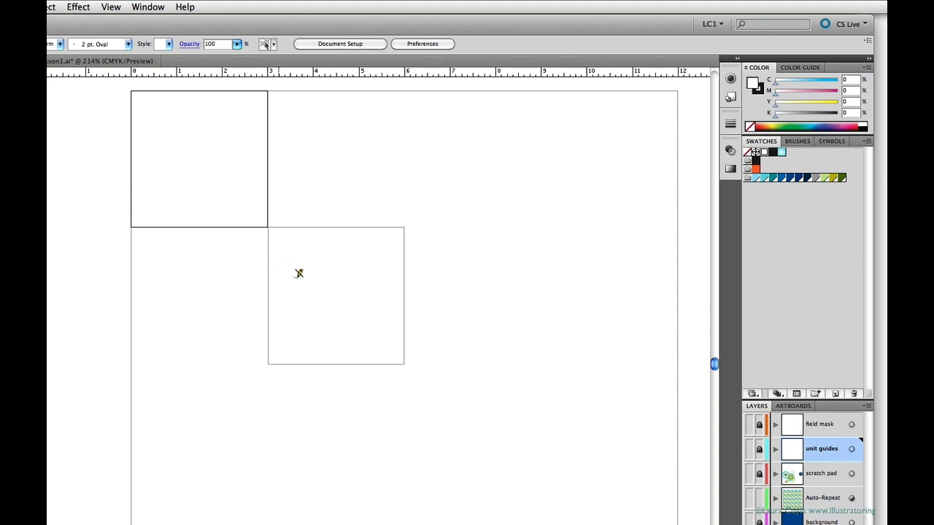
left_click(760, 454)
left_click(748, 452)
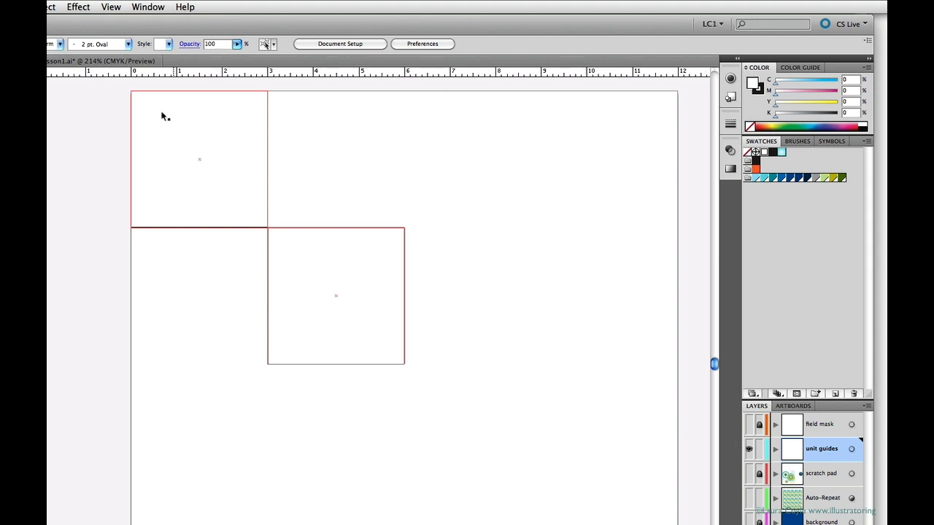
Hide the artboards, comparing the tile guides with the artboard edges shown and hidden.
left_click(111, 7)
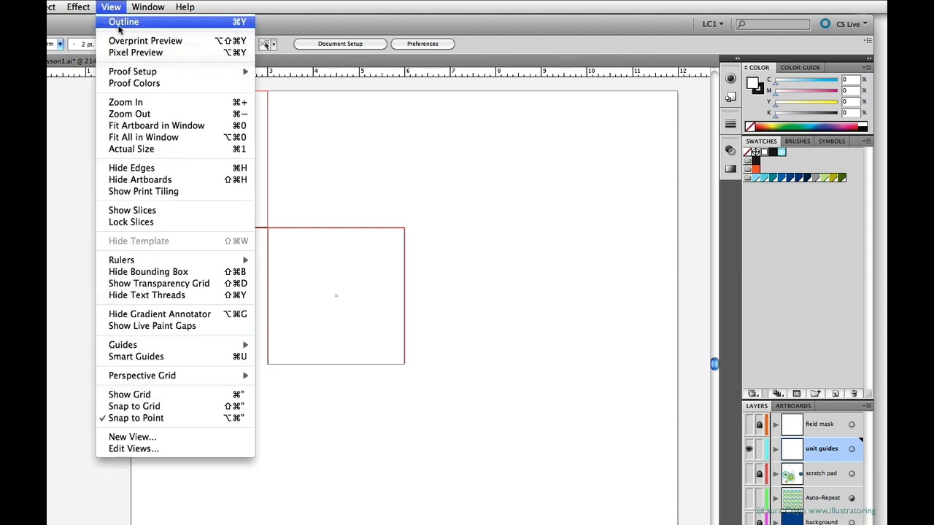
left_click(217, 182)
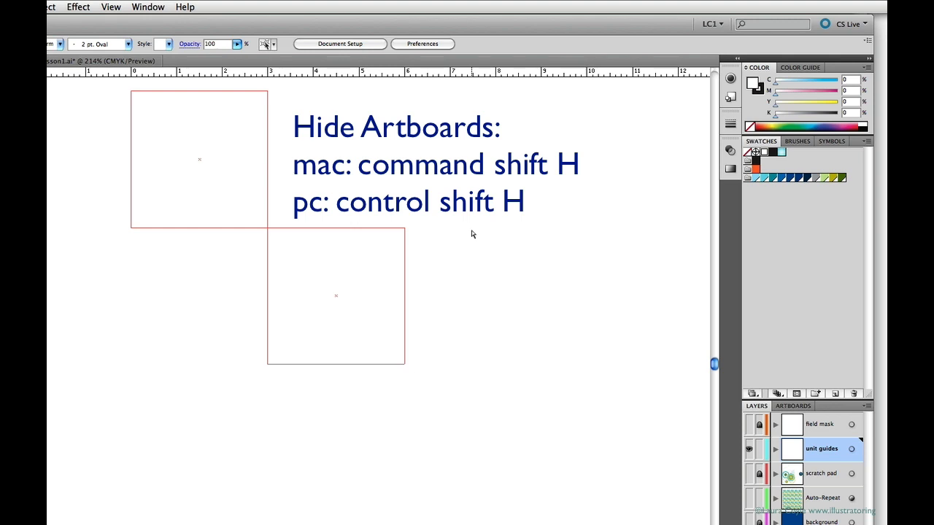
key("super+shift+h")
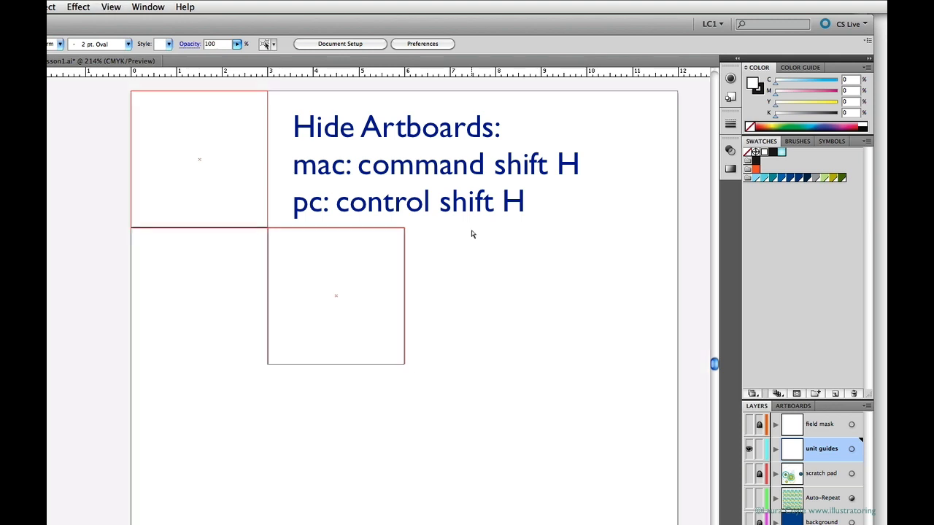
key("super+shift+h")
key("super+shift+h")
key("super+shift+h")
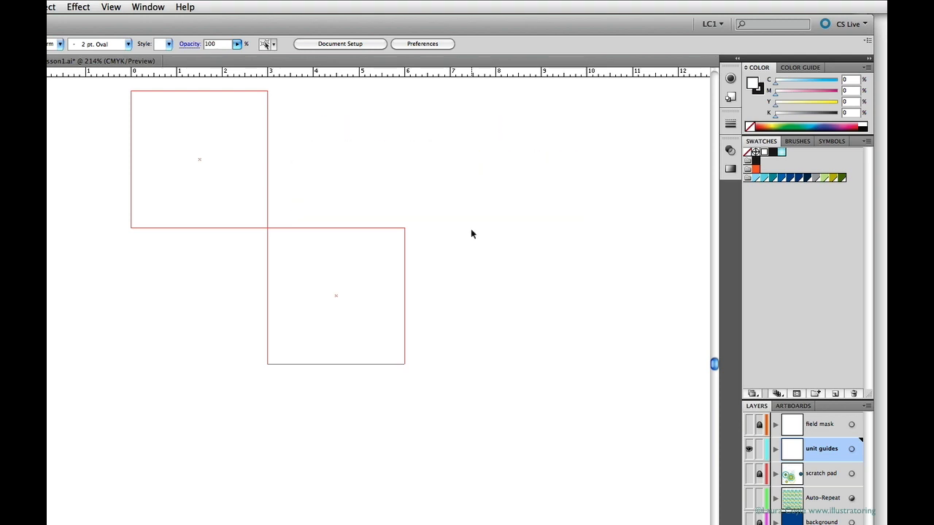
Check the unit guides against the background and the Auto-Repeat artwork by toggling the layers' visibility.
left_click(749, 522)
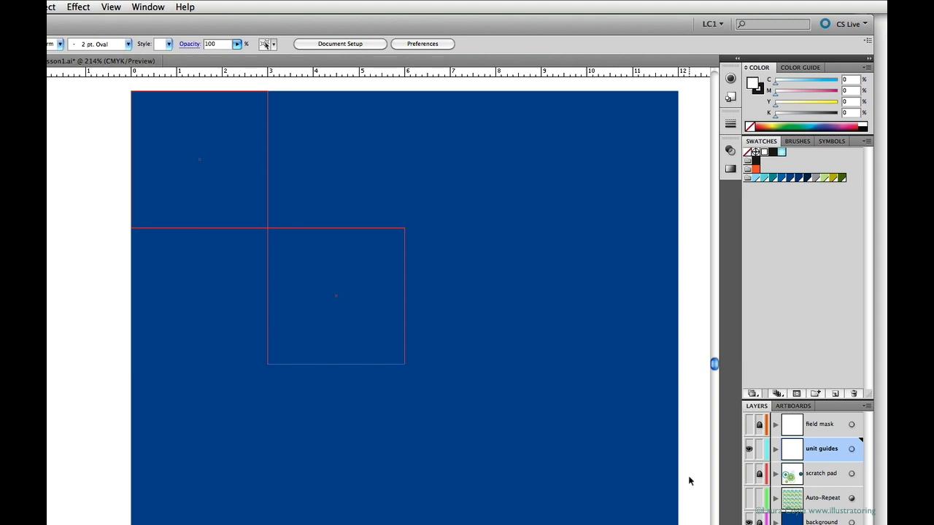
left_click(749, 449)
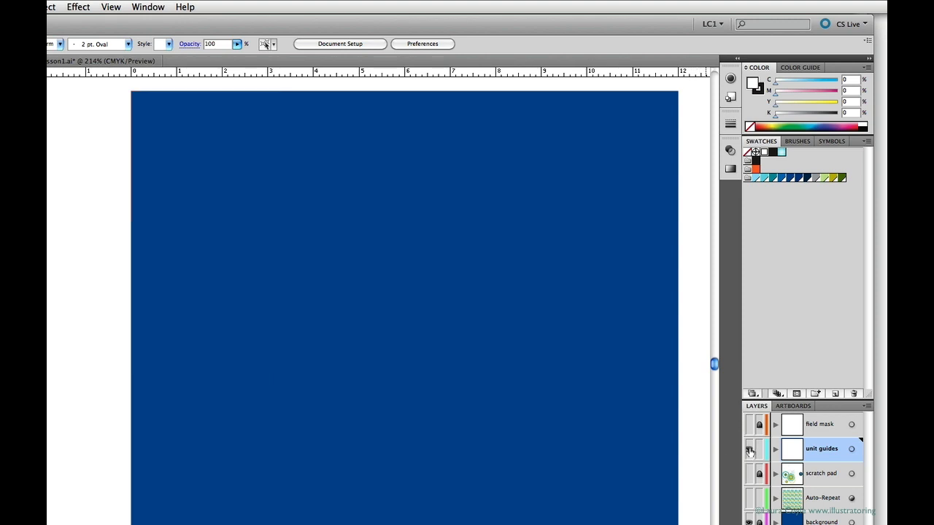
left_click(749, 451)
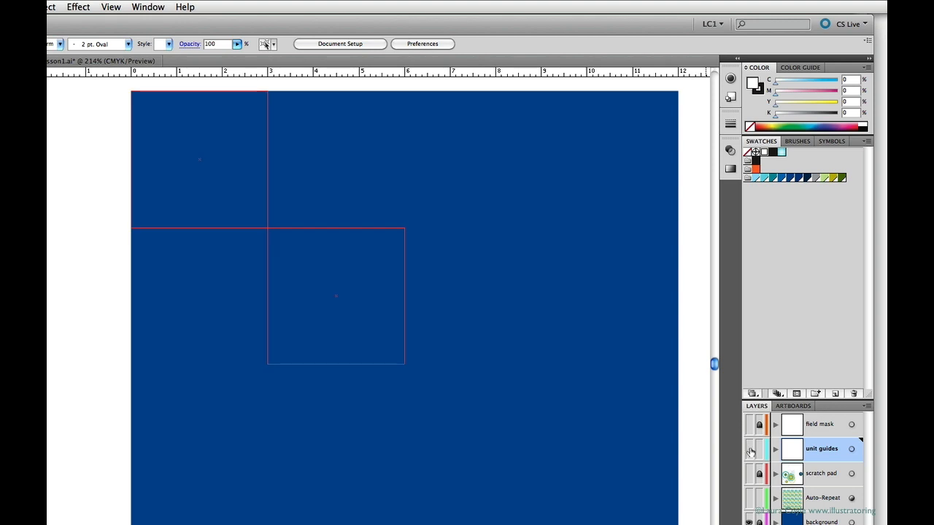
left_click(751, 451)
left_click(749, 452)
left_click(750, 498)
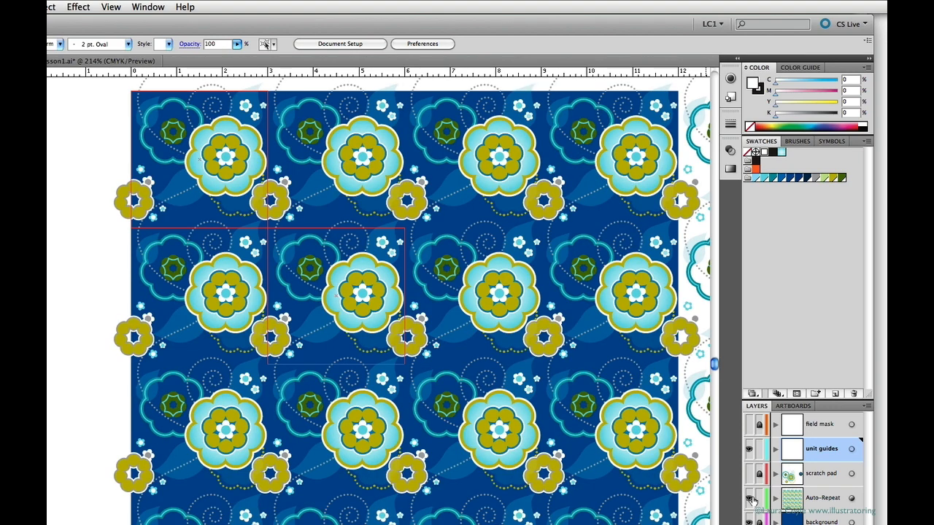
left_click(750, 498)
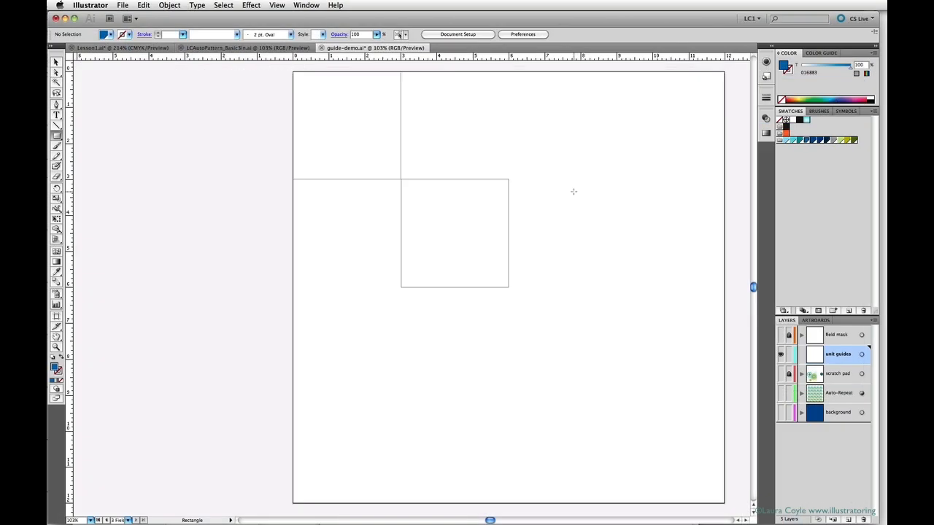
In guide-demo.ai, create a 3 in by 3 in blue square on the unit guides layer.
left_click(574, 194)
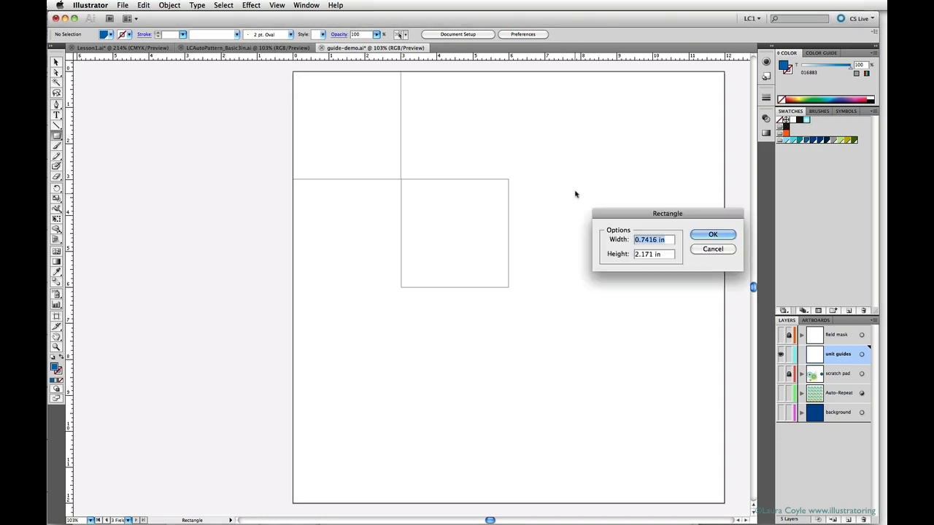
type("3")
key("Tab")
type("3")
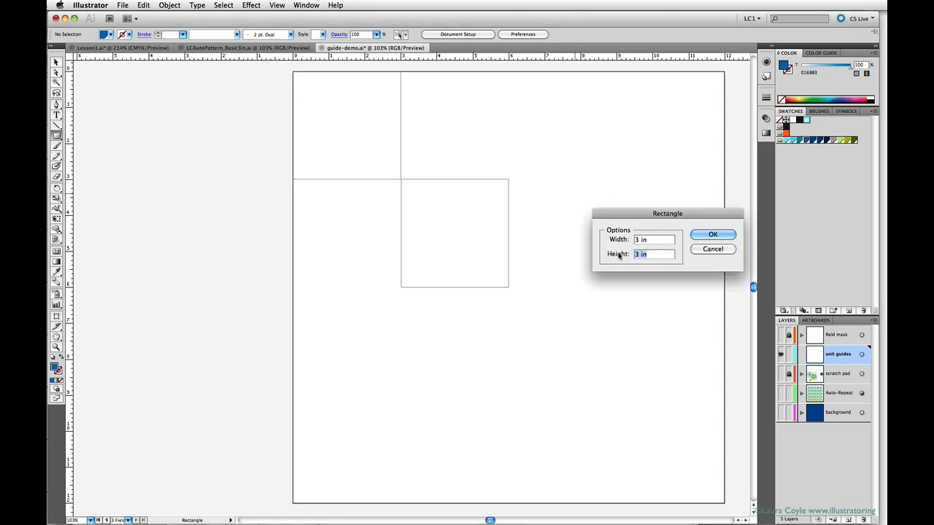
left_click(713, 234)
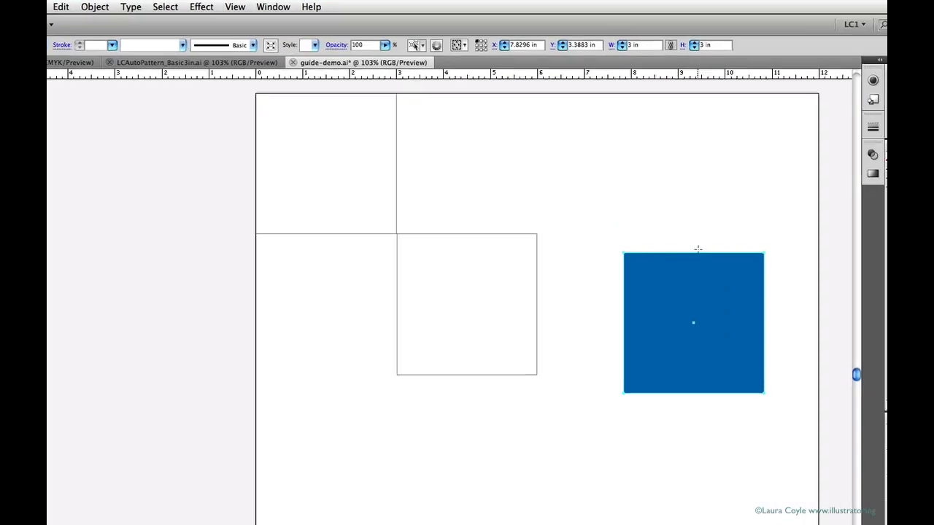
Move the blue square over the 3 in artboard at the ruler origin, make that artboard active and reselect the square.
left_click_drag(656, 269, 562, 213)
left_click_drag(615, 292, 360, 219)
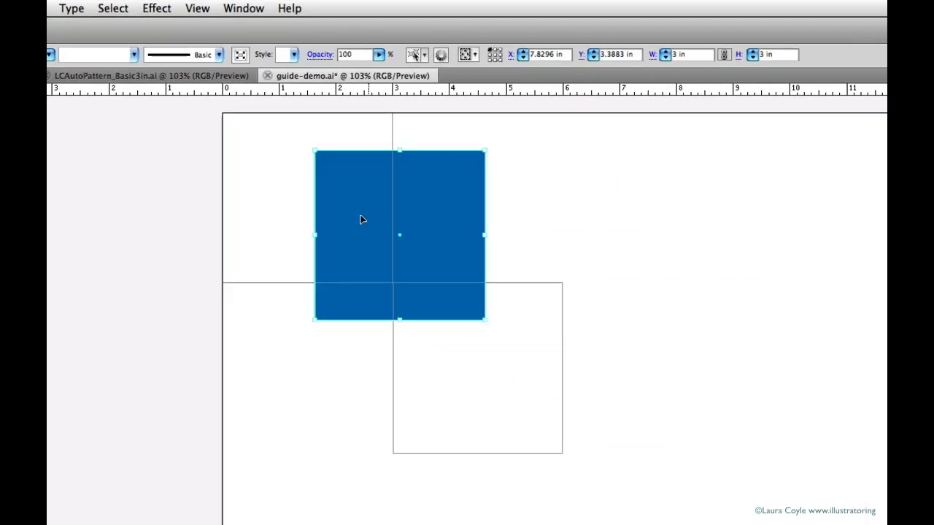
left_click(261, 191)
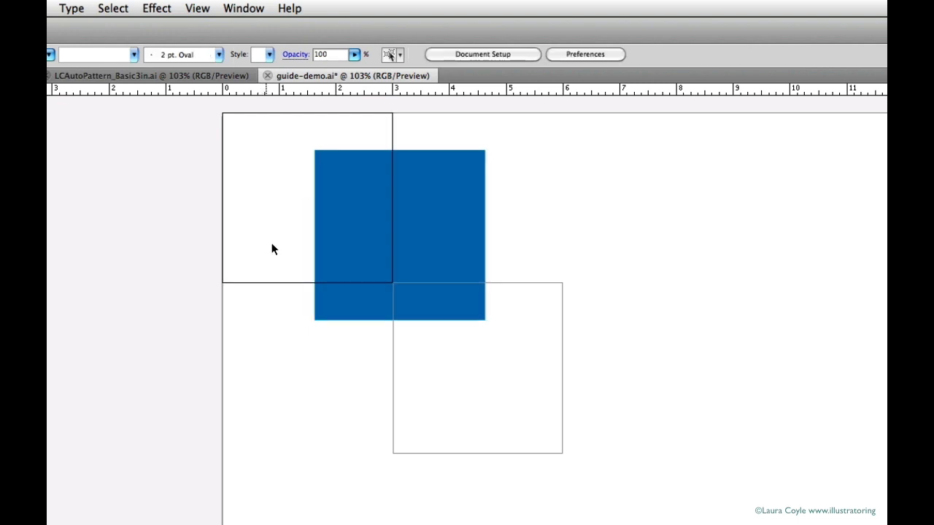
left_click(360, 229)
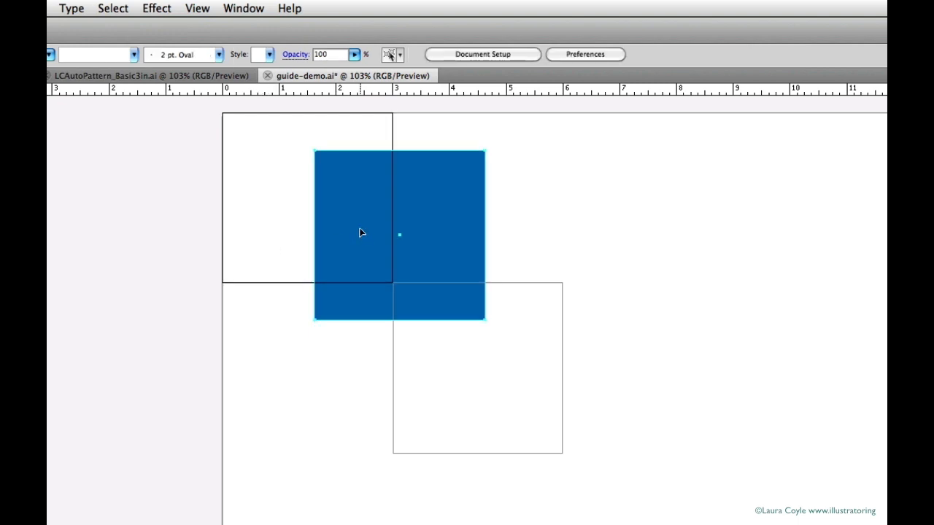
left_click(282, 252)
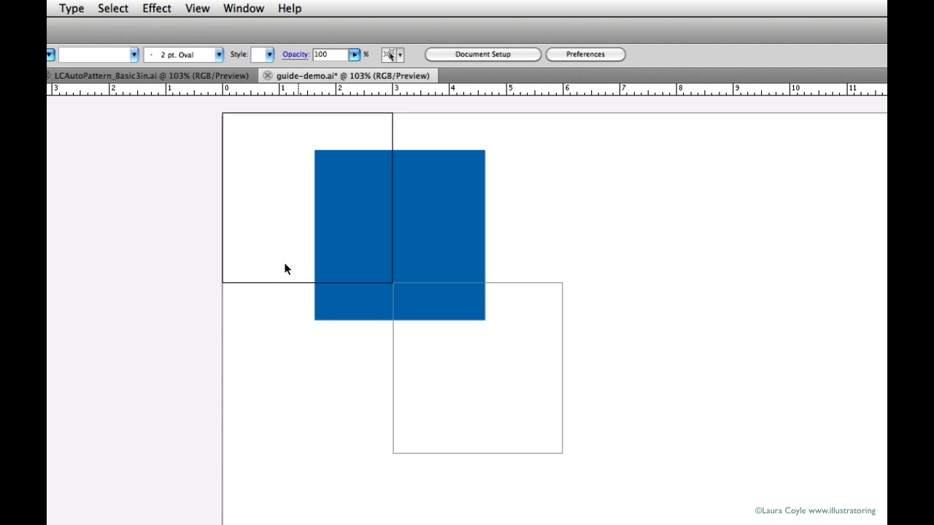
left_click(324, 232)
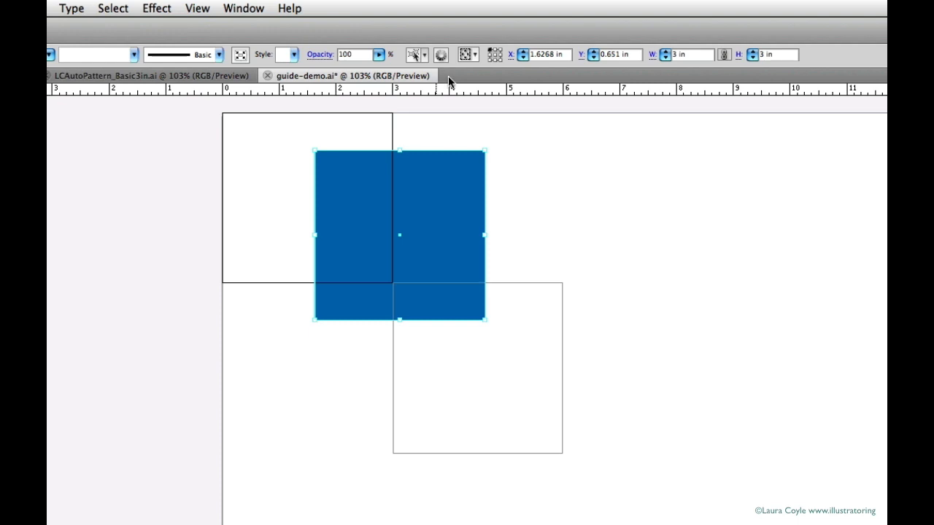
Align the blue square to the left and top edges of the active 3 in artboard.
left_click(466, 55)
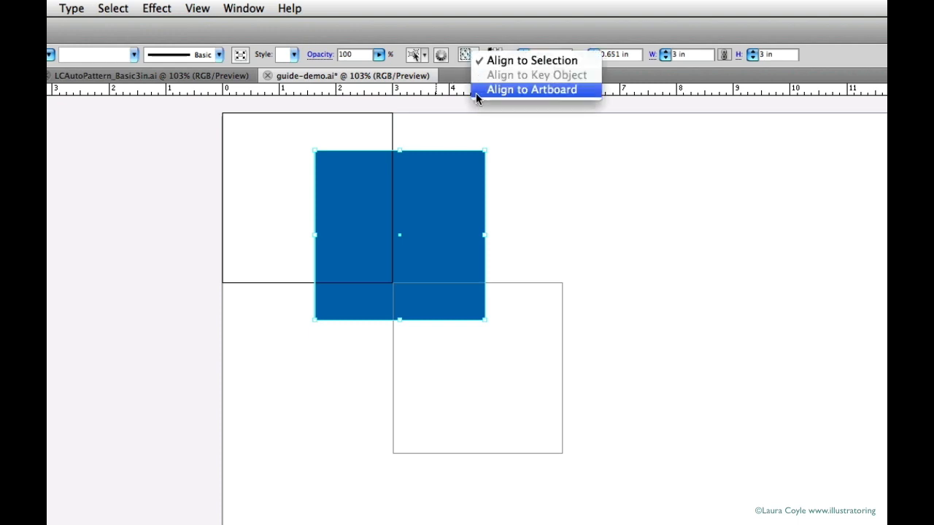
left_click(476, 91)
left_click(490, 58)
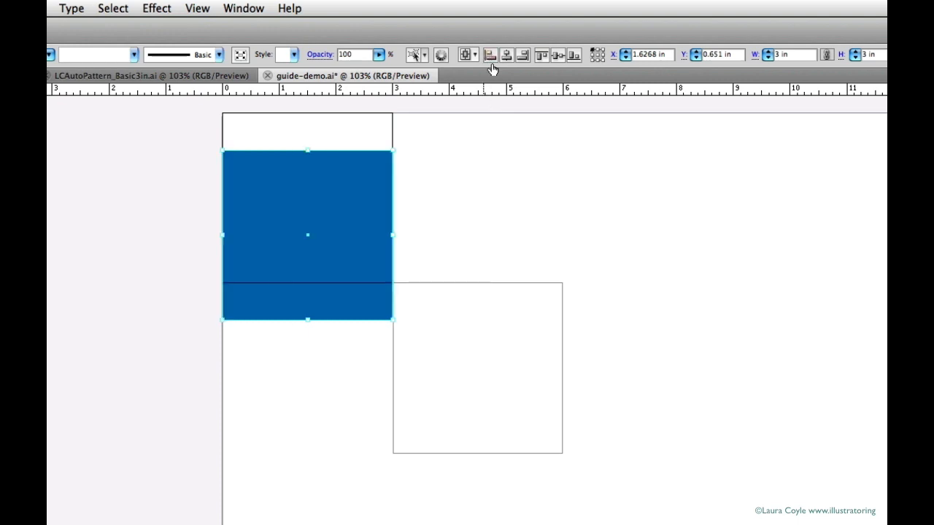
left_click(540, 56)
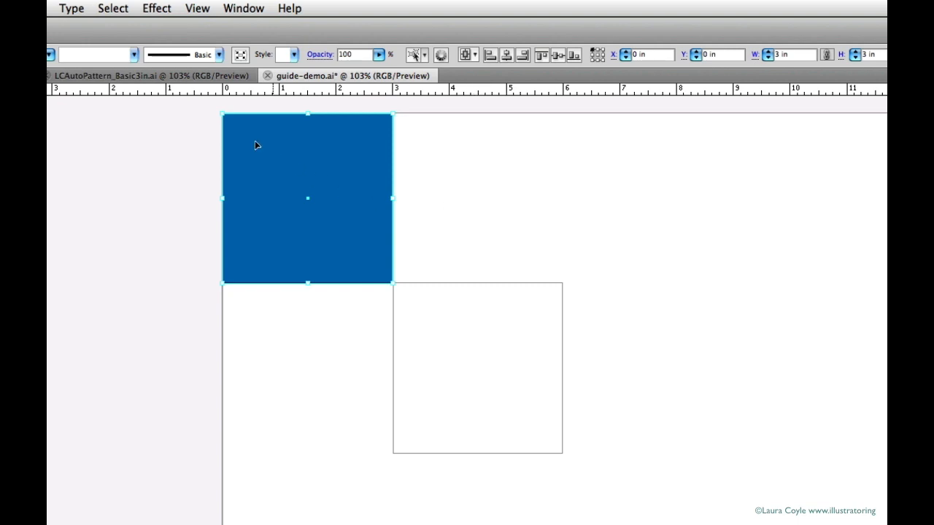
Convert the aligned 3 in blue square into a guide.
left_click(202, 10)
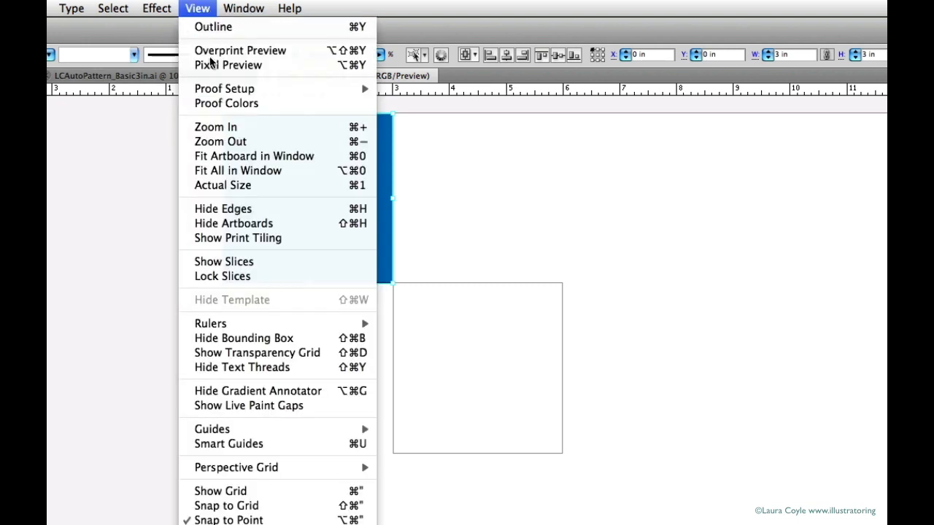
mouse_move(250, 429)
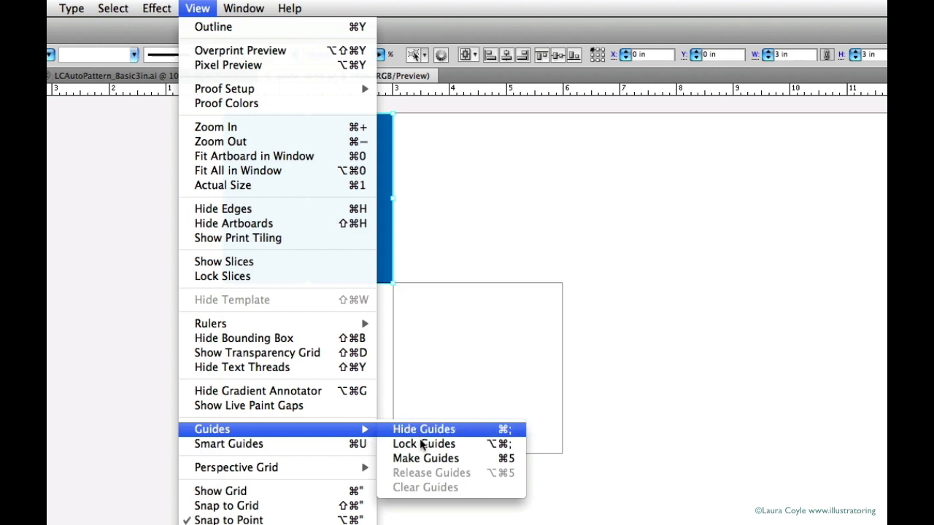
left_click(428, 459)
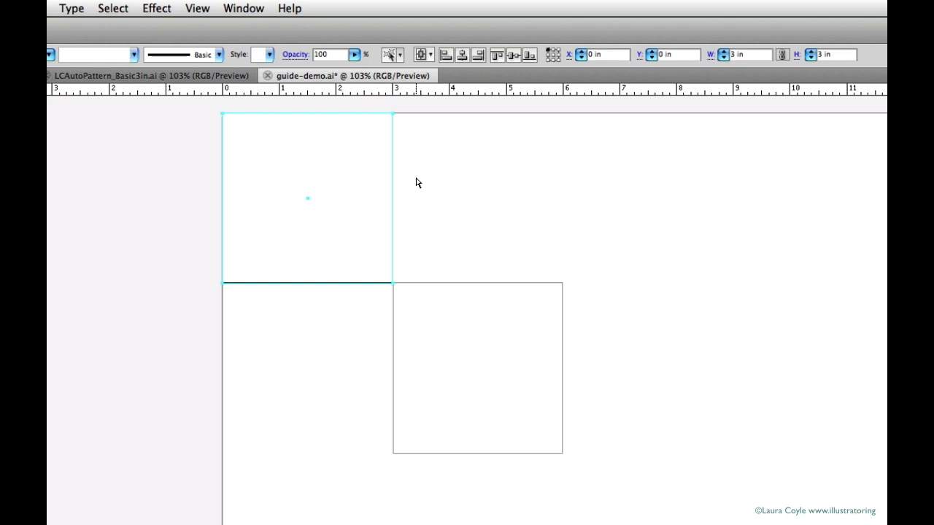
Set the guides color to Light Red in the Guides & Grid preferences, and deselect the square guide.
key("super+k")
left_click_drag(281, 394, 671, 149)
left_click(514, 174)
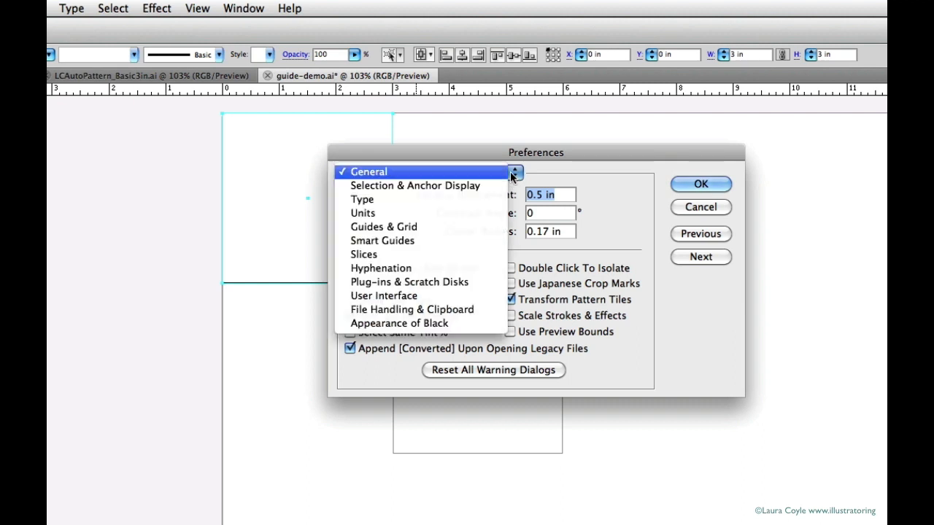
left_click(492, 227)
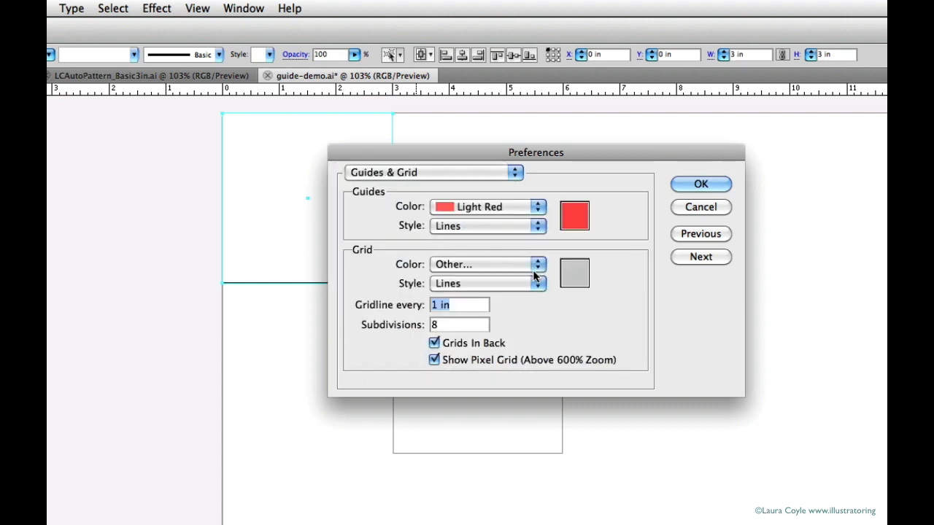
left_click(516, 208)
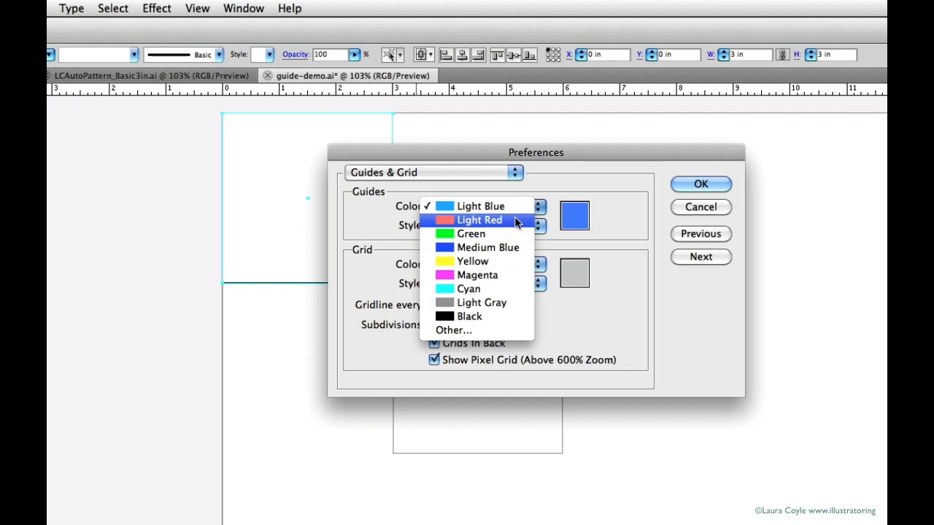
left_click(517, 220)
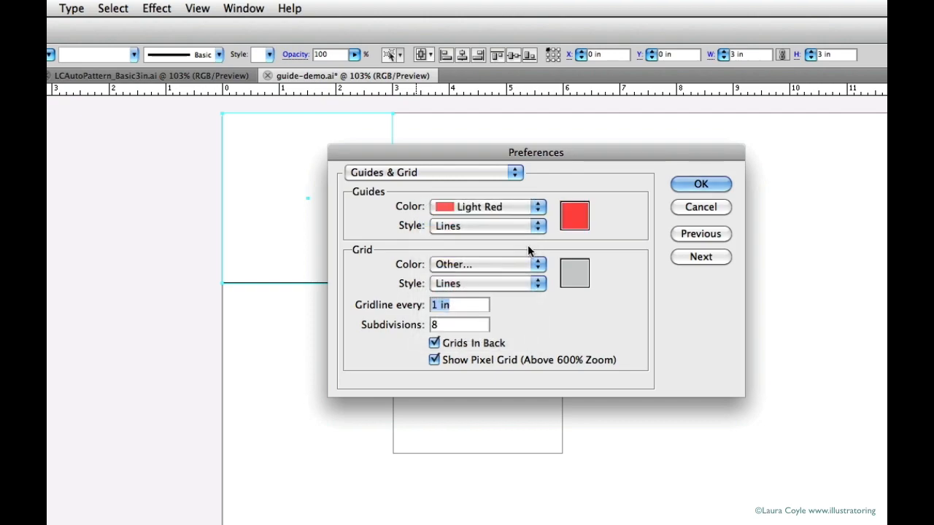
left_click(719, 183)
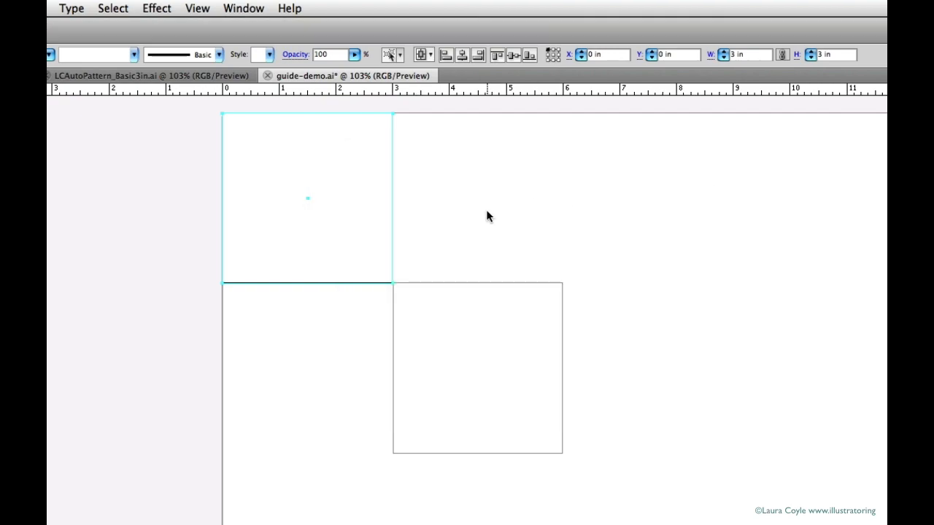
left_click(489, 216)
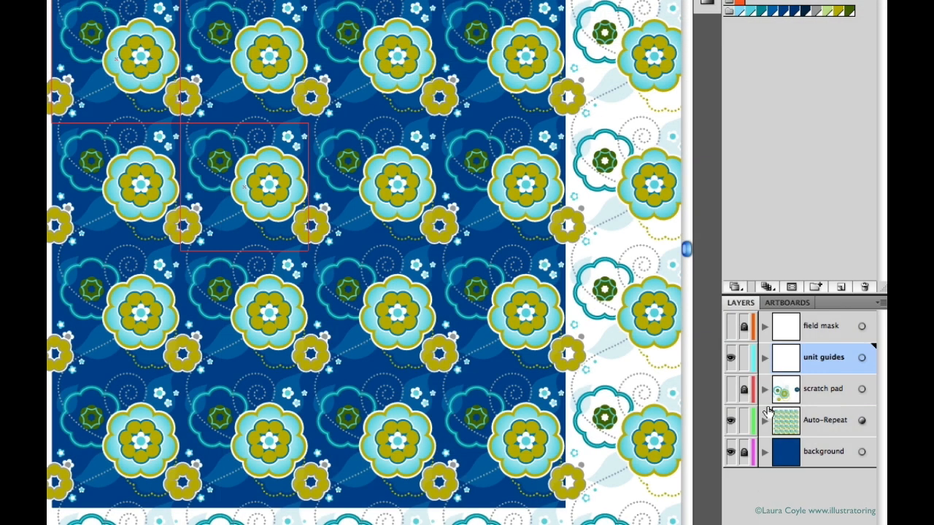
In LCAutoPattern_Basic3in.ai, lock the unit guides layer and make field mask the active, visible layer.
left_click(744, 359)
left_click(822, 337)
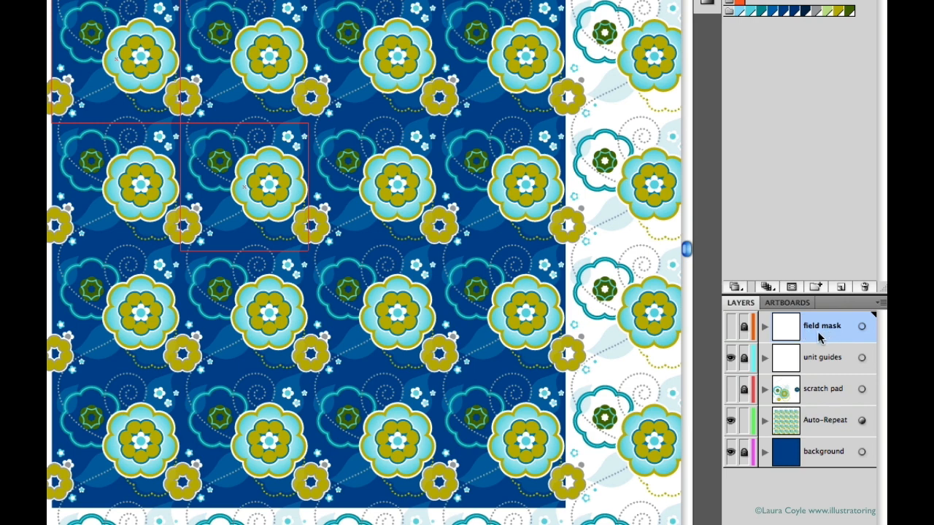
left_click(731, 327)
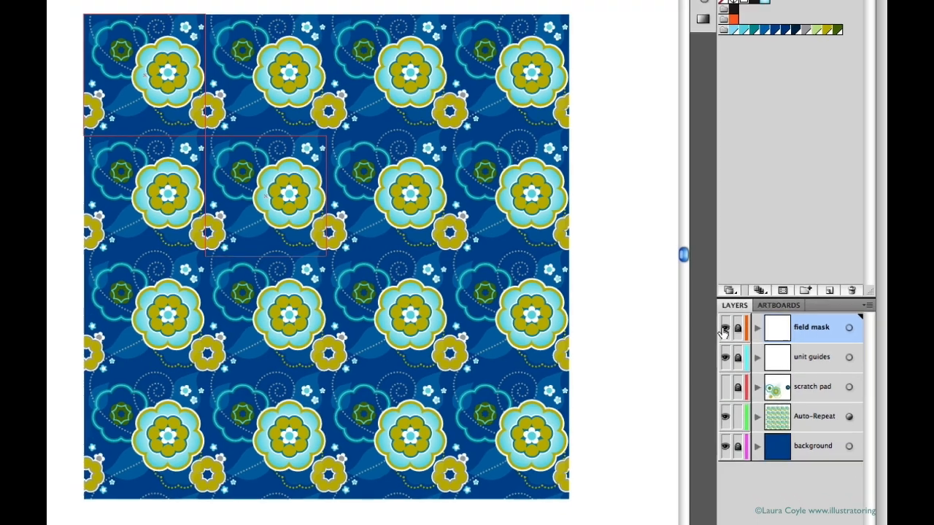
Compare the pattern's outer edges with the field mask layer hidden and shown.
left_click(724, 329)
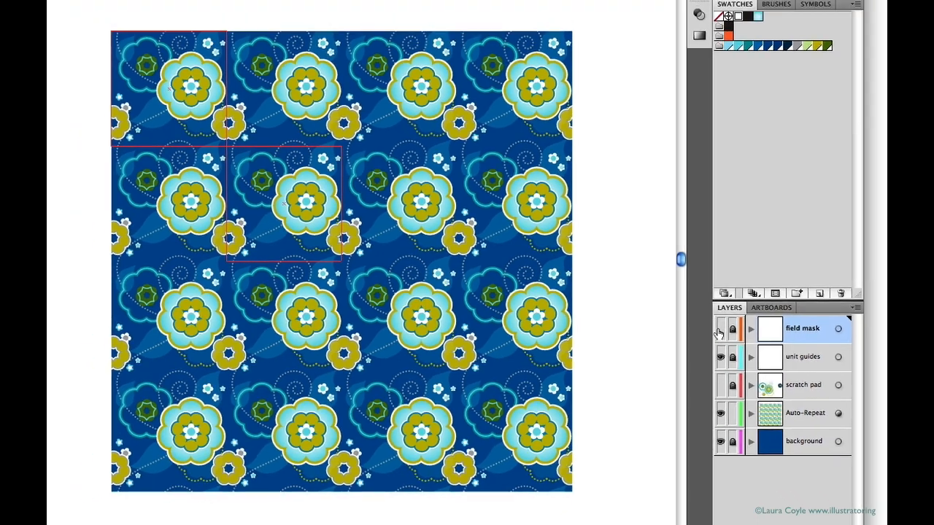
left_click(724, 329)
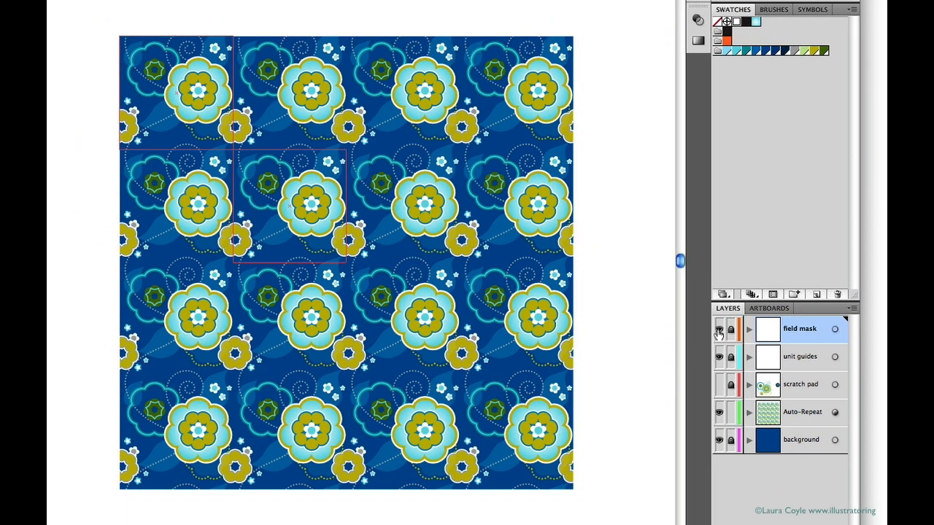
left_click(719, 332)
left_click(720, 332)
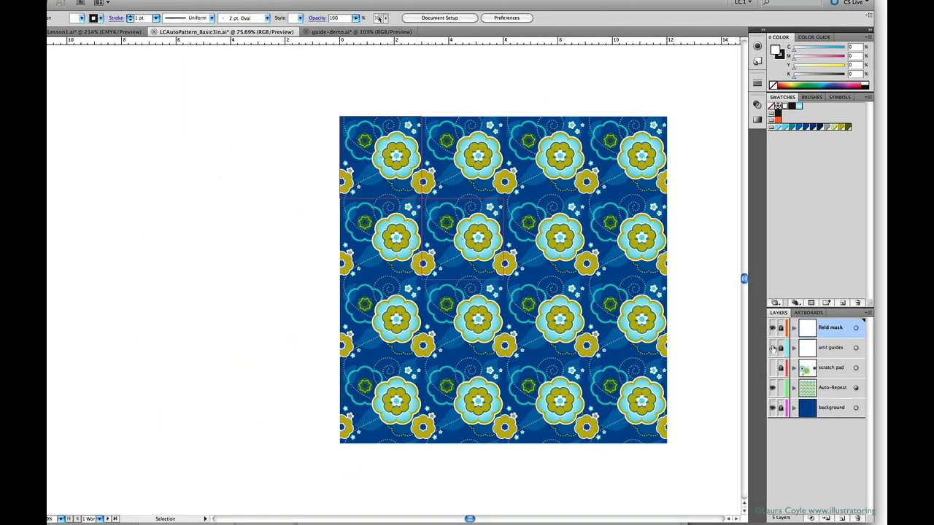
Hide every layer except field mask, unlock field mask and select its frame path to examine the whole shape.
left_click(773, 407)
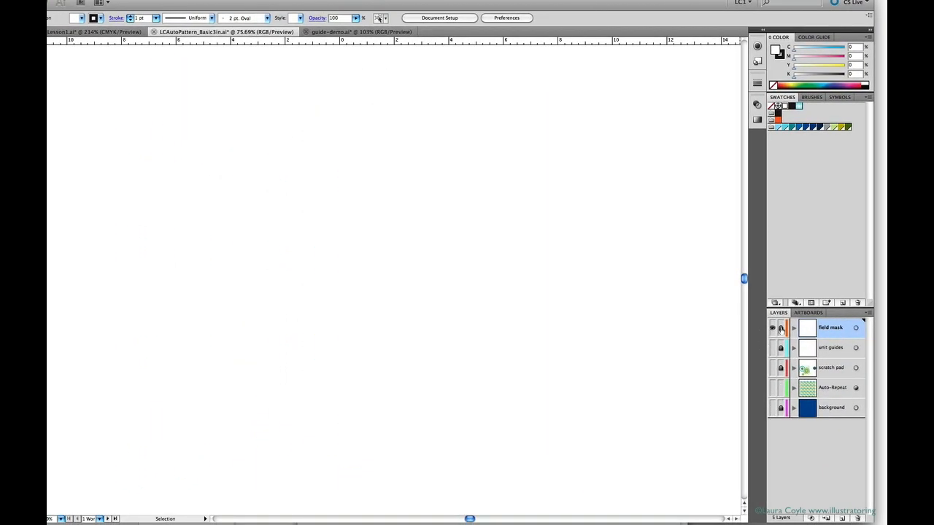
left_click(856, 327)
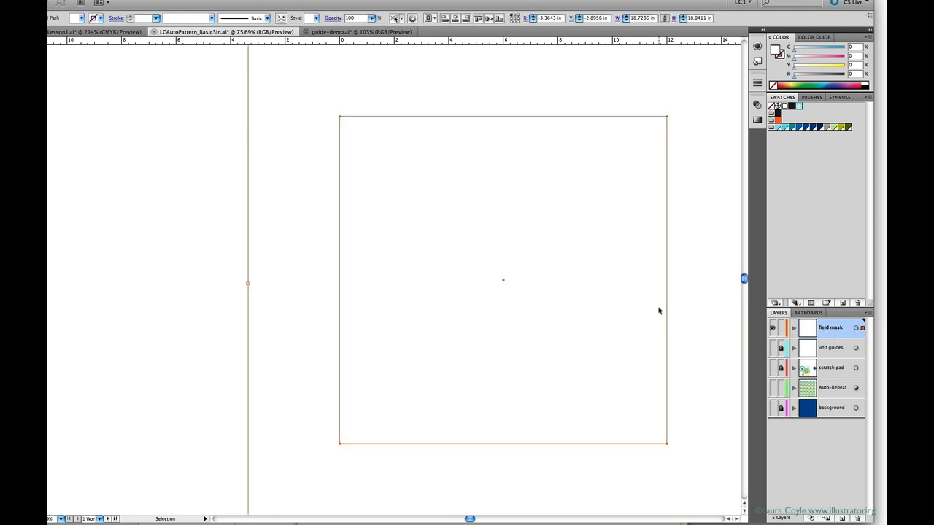
key("a")
key("super+minus")
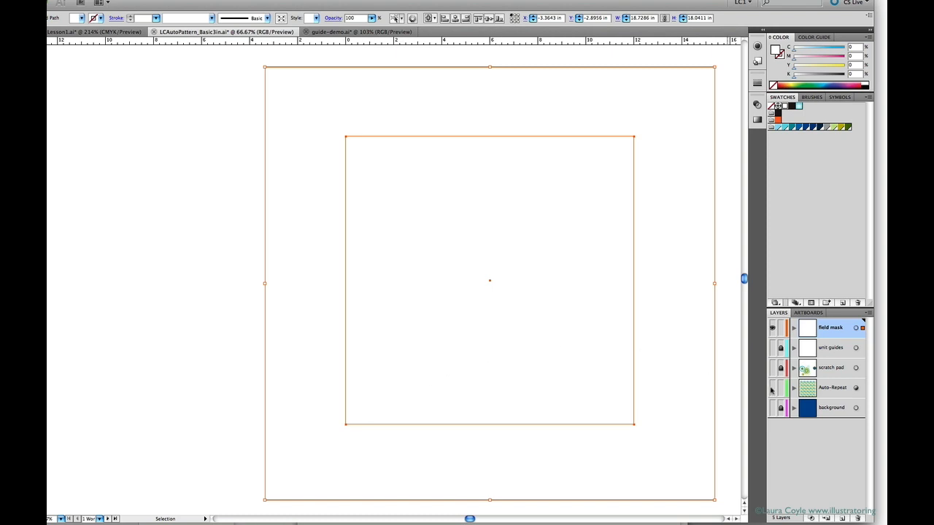
Show the background and Auto-Repeat layers, and compare the pattern with the field mask frame hidden and shown.
left_click(773, 408)
left_click(773, 387)
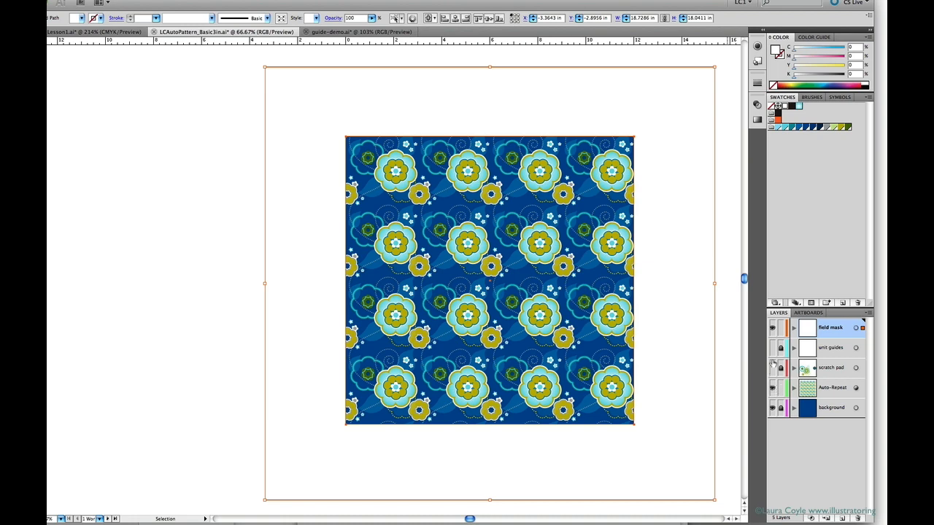
left_click(773, 328)
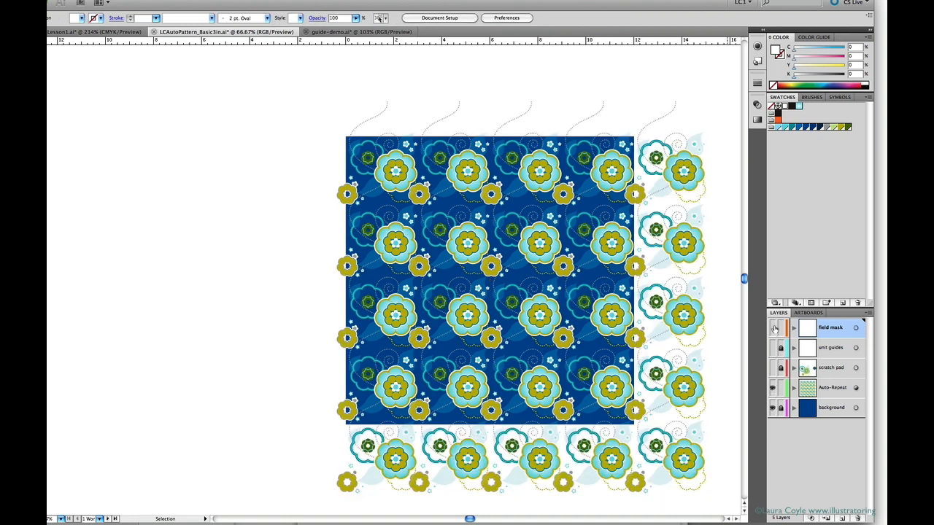
left_click(773, 327)
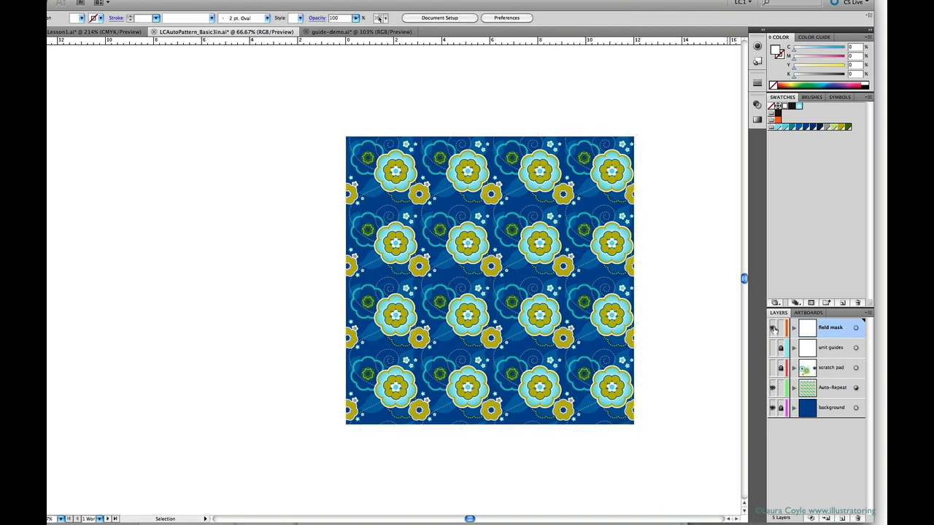
Show the scratch pad layer, check its artwork against the selected field mask frame, and lock the field mask layer.
left_click(772, 368)
left_click_drag(644, 209, 653, 293)
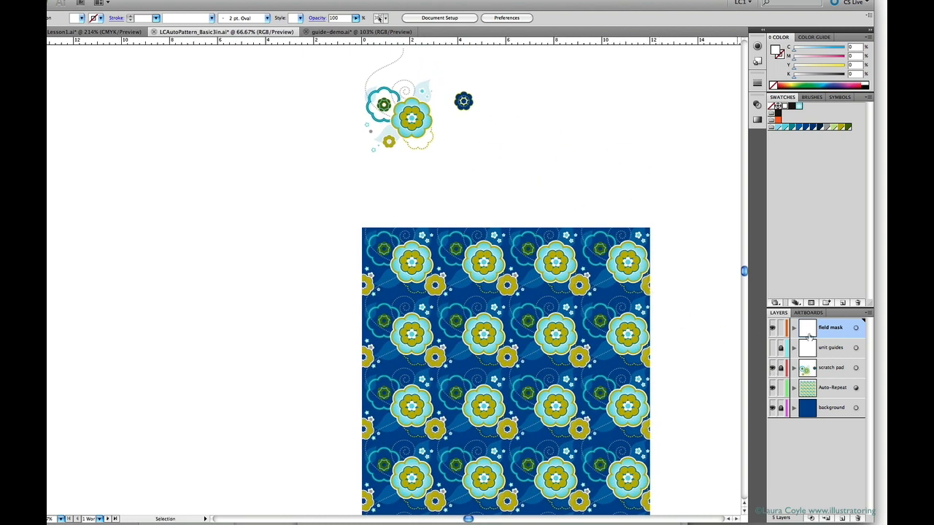
left_click(857, 328)
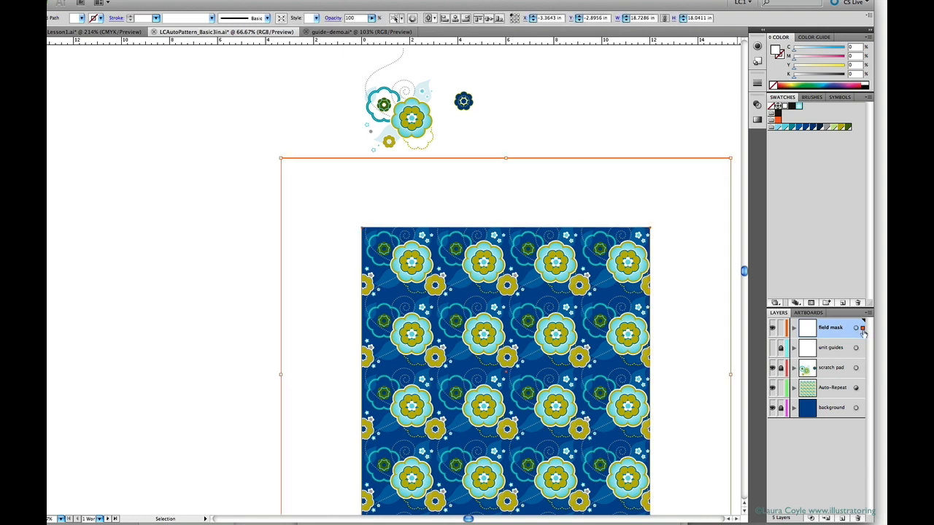
left_click(781, 329)
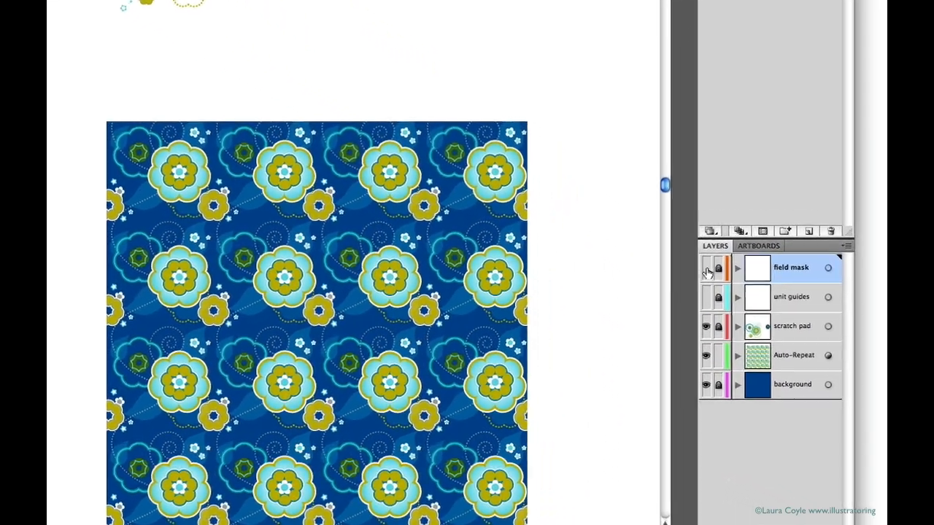
Check the pattern by toggling the field mask layer, and make the unit guides layer visible over the masked pattern.
left_click(716, 278)
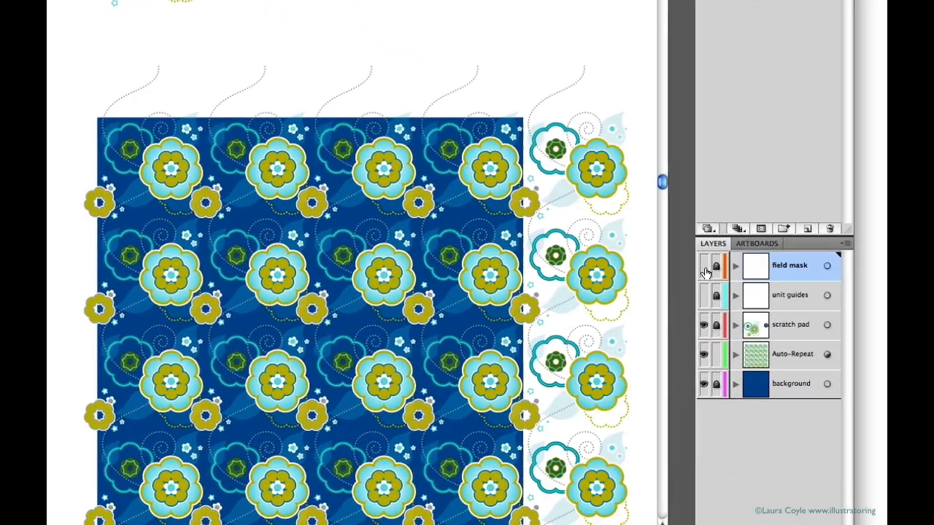
left_click(705, 267)
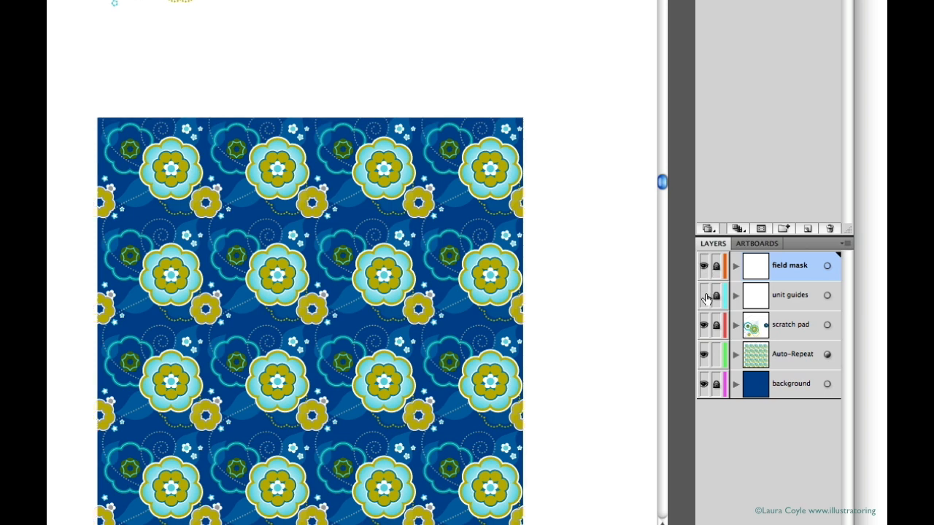
left_click(704, 296)
left_click(703, 296)
left_click(704, 296)
left_click_drag(561, 388, 644, 322)
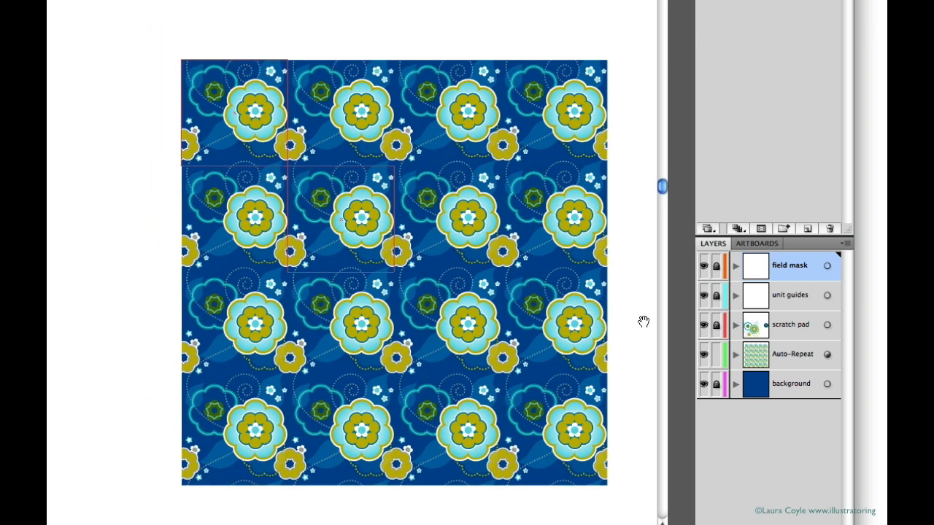
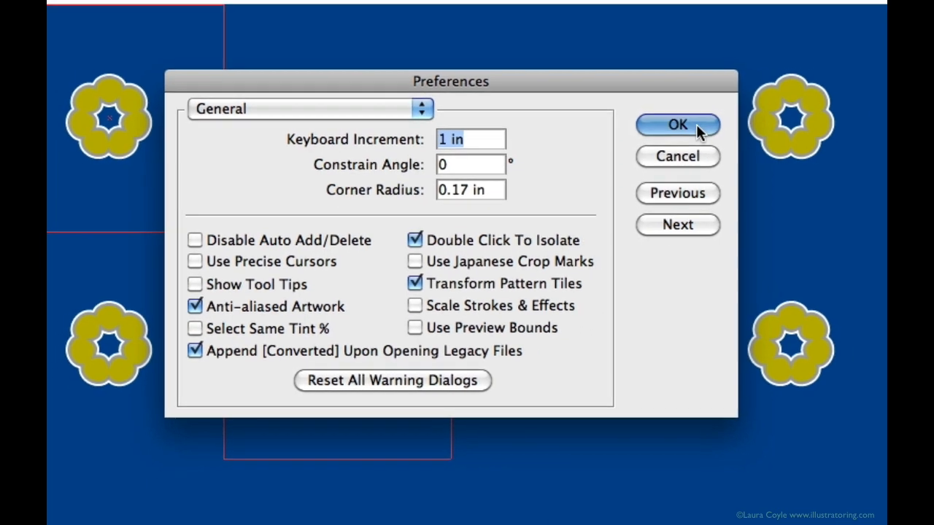
Apply the 1 in keyboard increment, and move the first flower on the Auto-Repeat layer across the first unit's left edge.
left_click(697, 122)
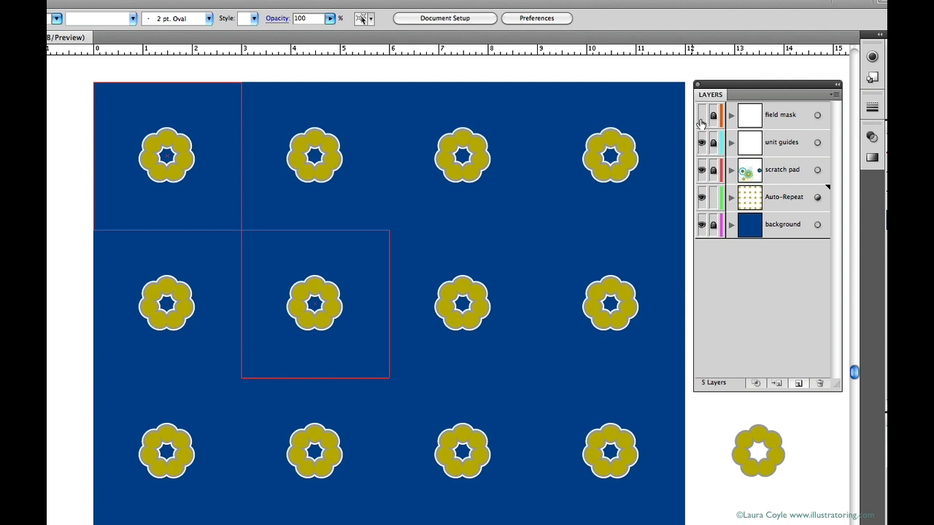
left_click(789, 203)
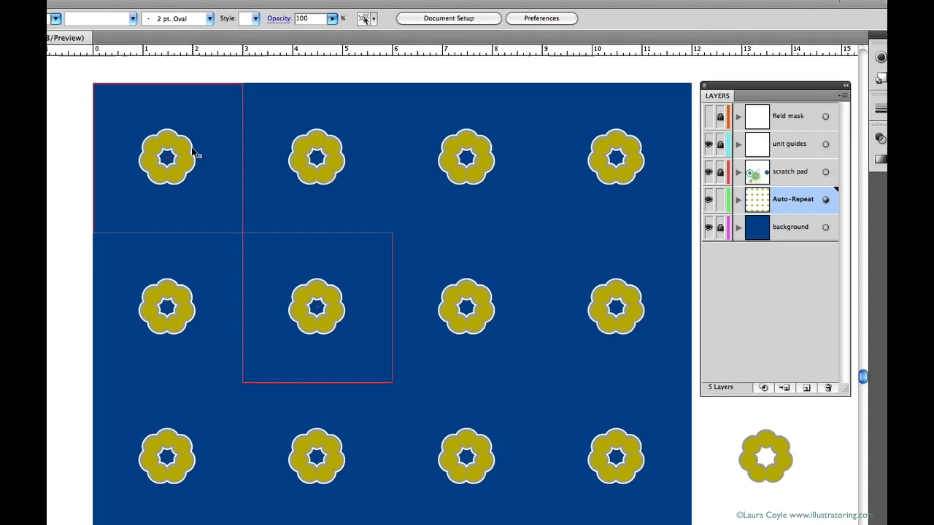
left_click(182, 169)
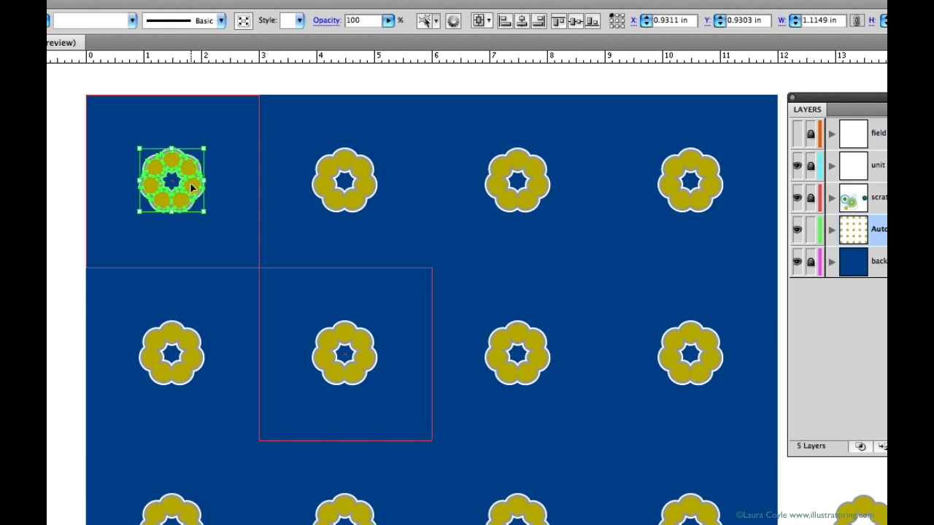
left_click_drag(191, 192, 114, 166)
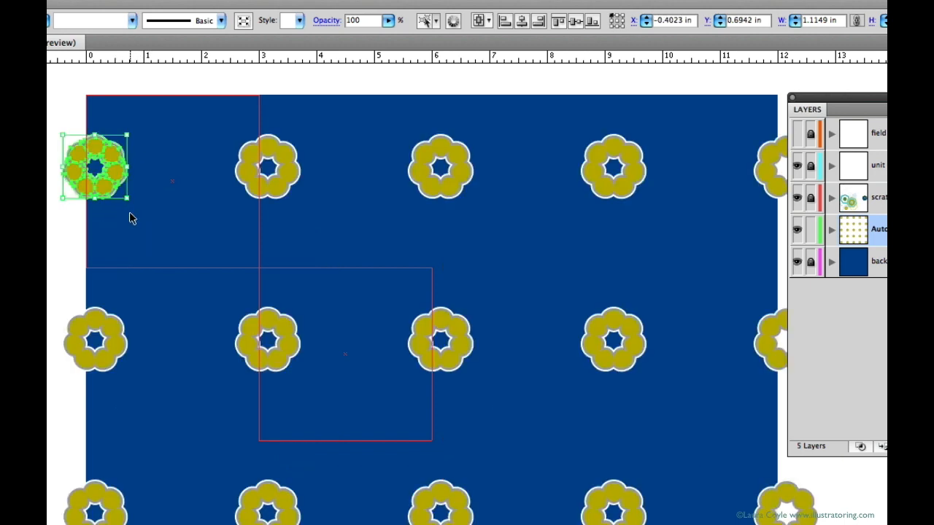
left_click(241, 226)
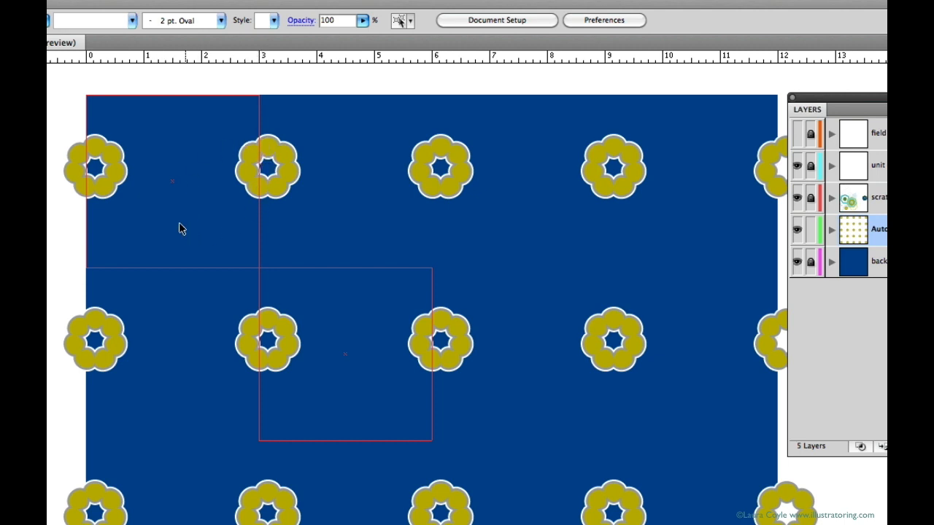
Move the original flower across the first unit's top edge, and return it across the left edge at about Y 1 in.
left_click_drag(109, 186, 186, 120)
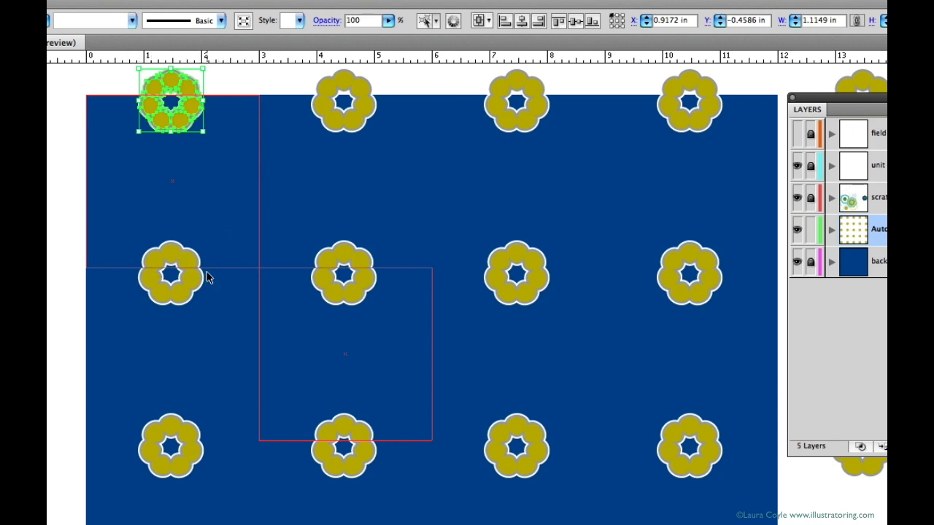
left_click(196, 232)
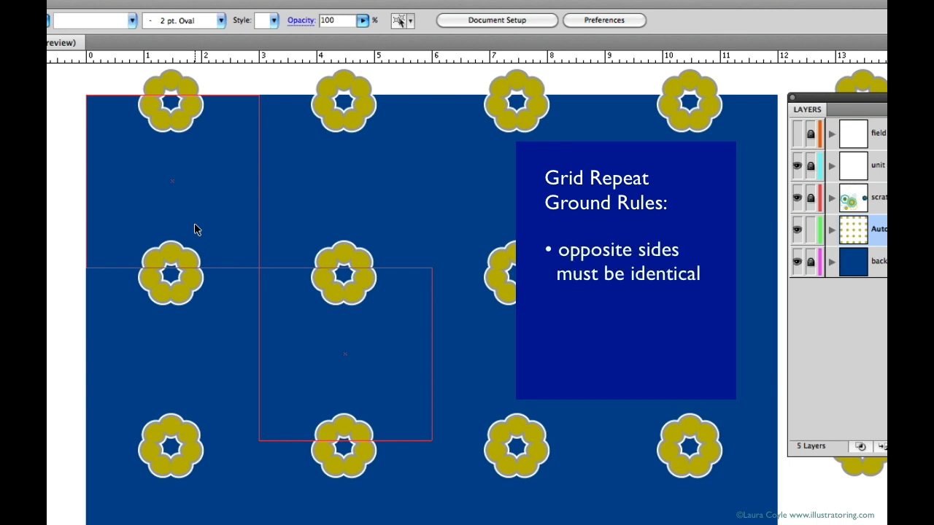
left_click_drag(173, 132, 104, 209)
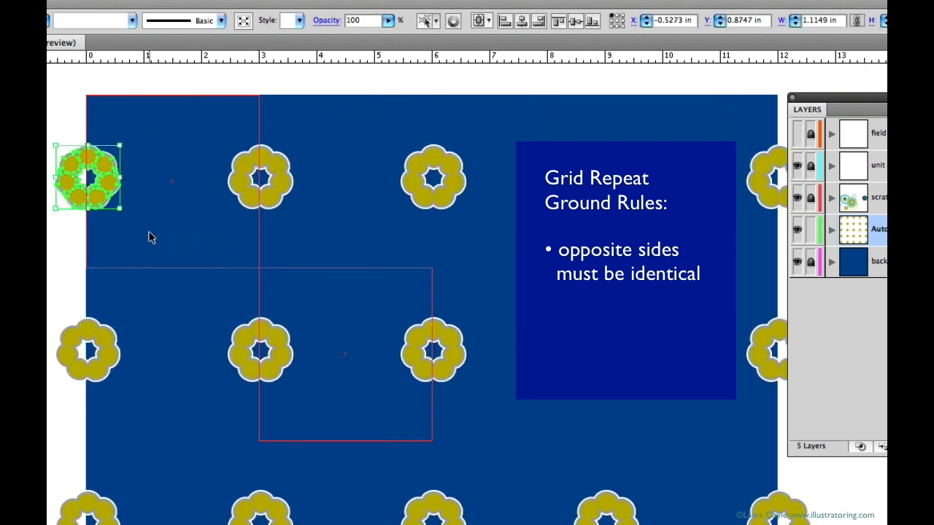
mouse_move(100, 196)
left_mouse_down()
mouse_move(97, 173)
mouse_move(94, 204)
left_mouse_up()
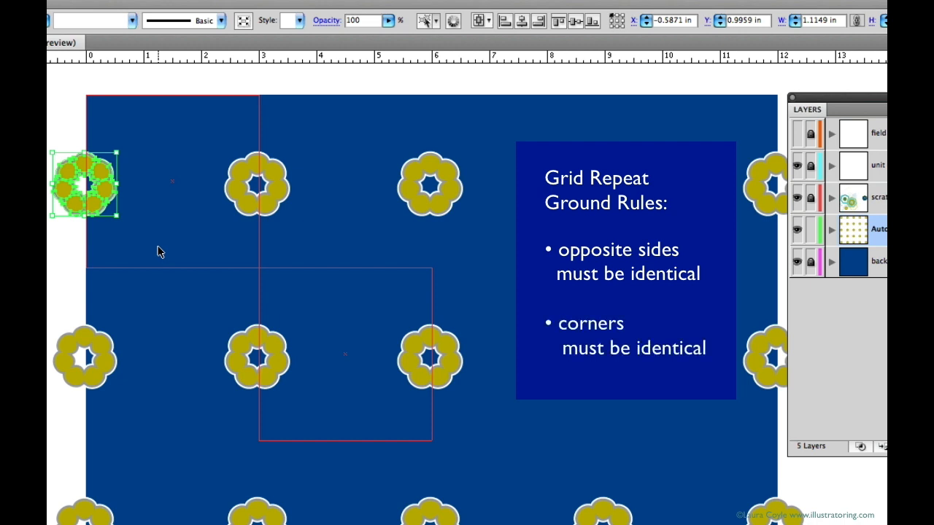
left_click(160, 253)
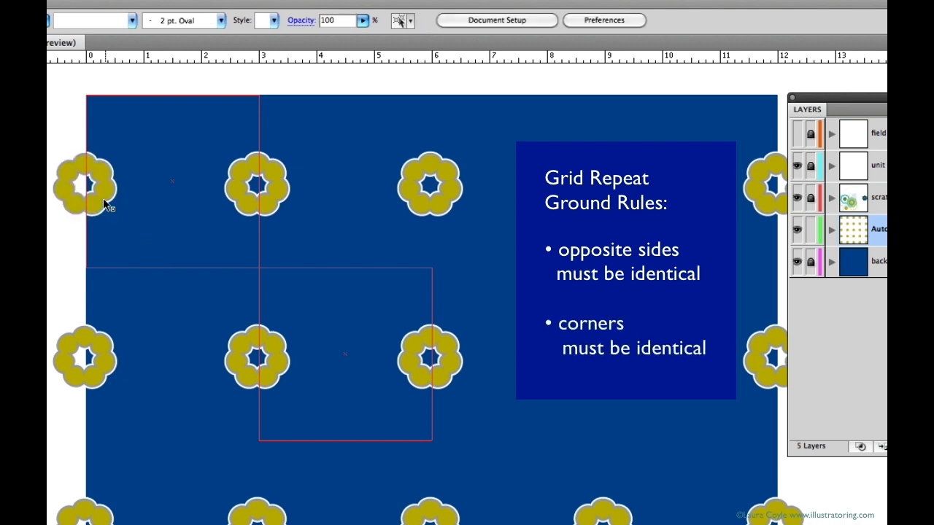
Test the original flower on the first unit's upper-right corner, its top edge and its left edge.
left_click_drag(93, 189, 269, 106)
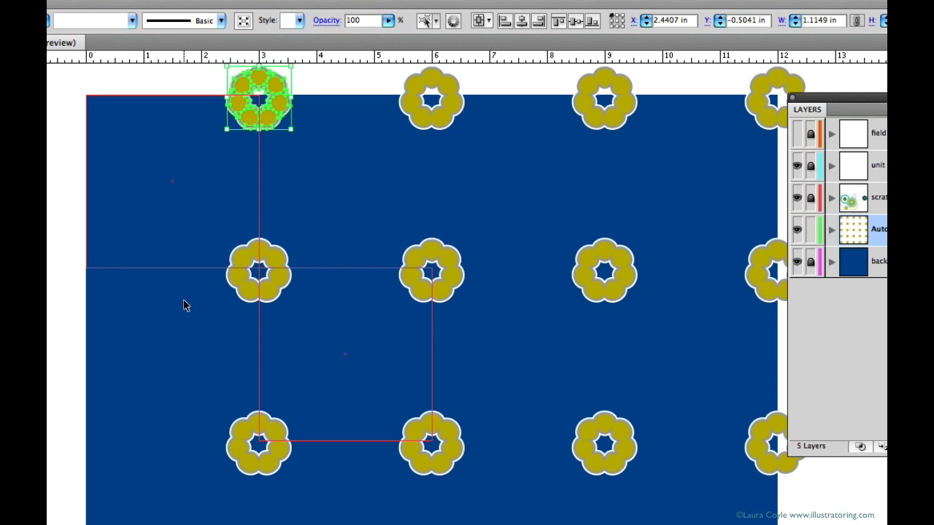
left_click_drag(251, 115, 169, 115)
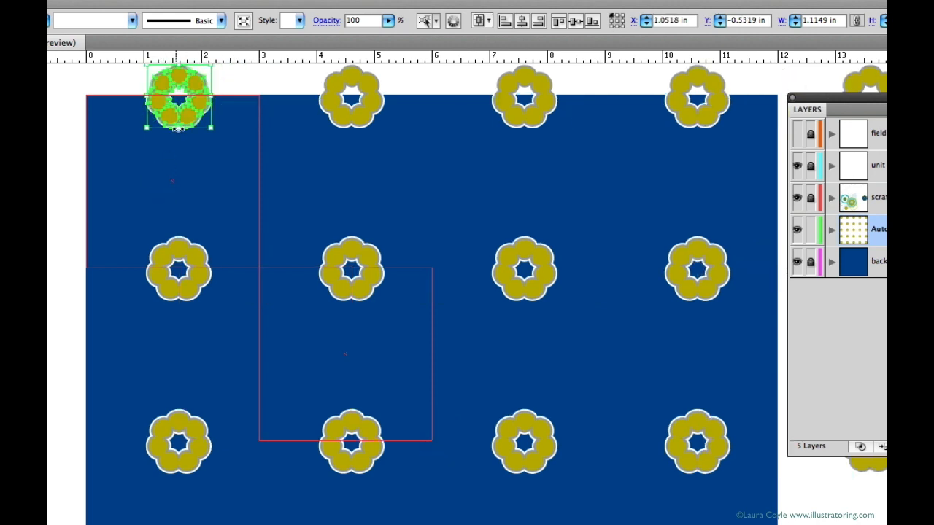
left_click_drag(188, 119, 97, 208)
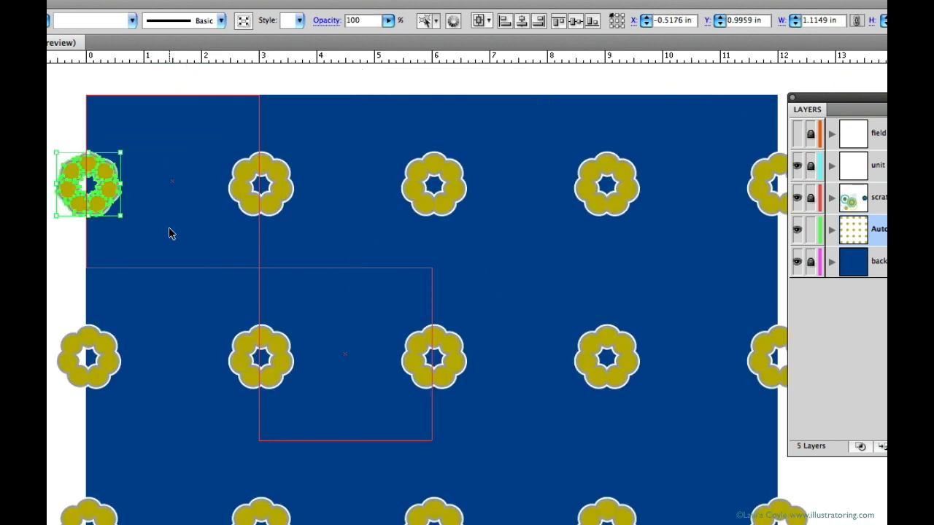
Nudge the flower 3 in to the right so it moves from the unit's left edge to the matching spot on its right edge.
key("shift+Right")
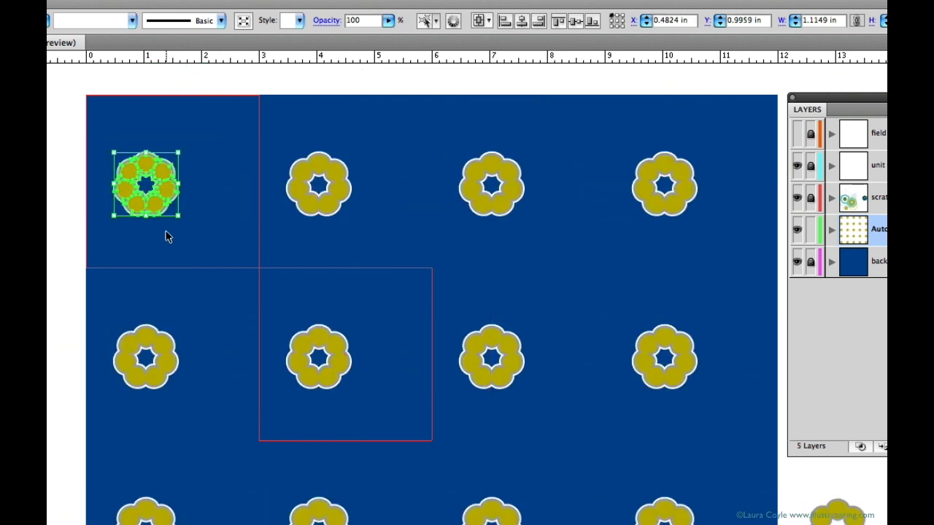
key("shift+Right")
key("shift+Right")
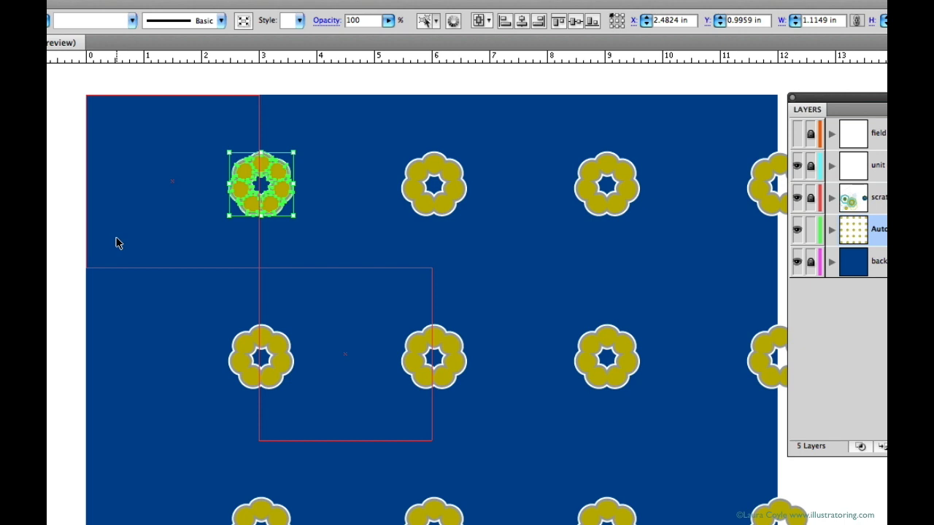
Move the flower across the first unit's bottom, top and left edges in turn, ending at the upper-right corner.
left_click_drag(246, 191, 163, 260)
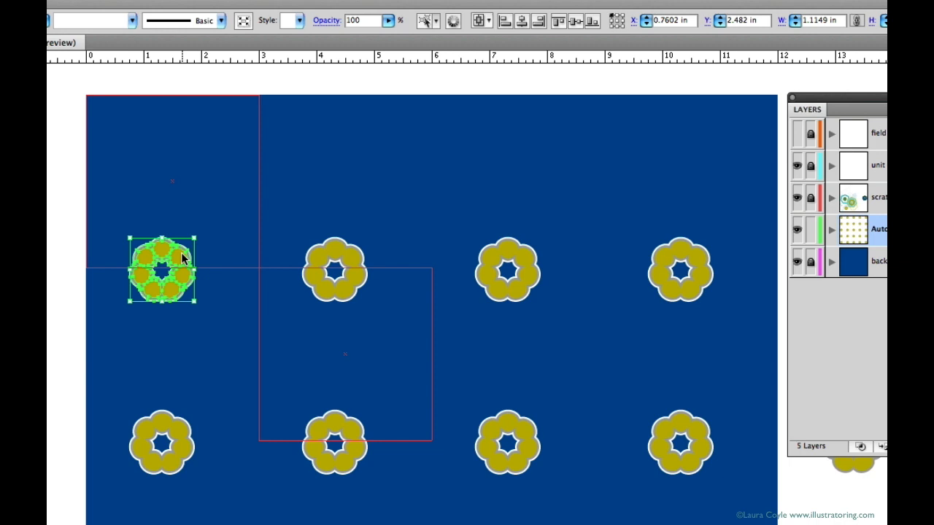
left_click_drag(183, 257, 165, 89)
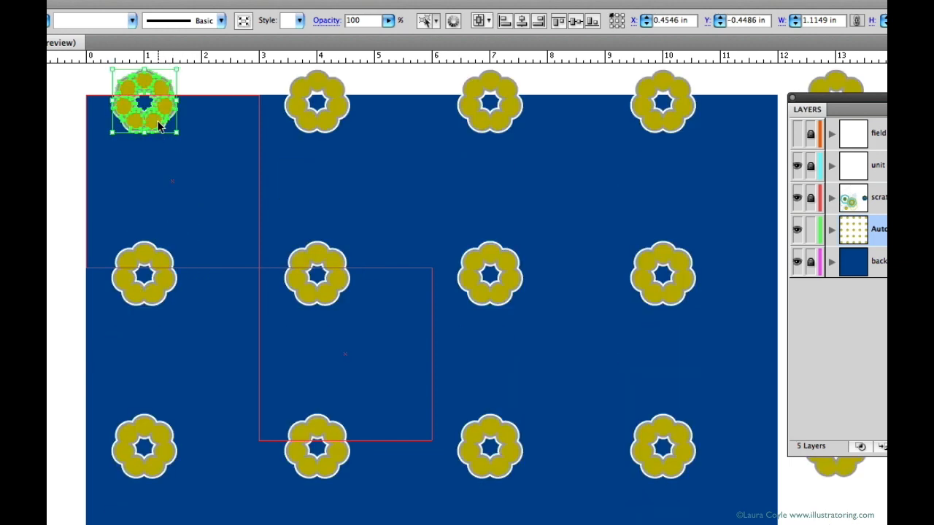
left_click_drag(157, 126, 93, 184)
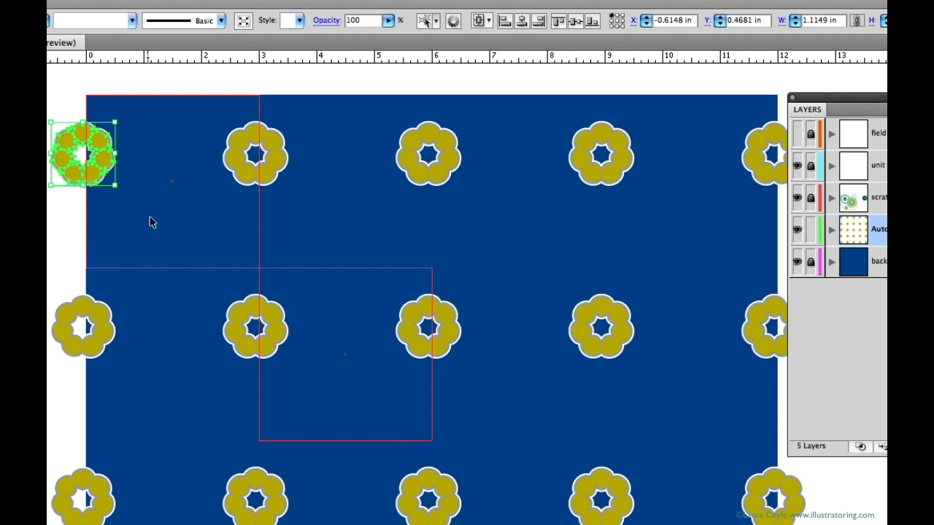
left_click_drag(102, 162, 276, 115)
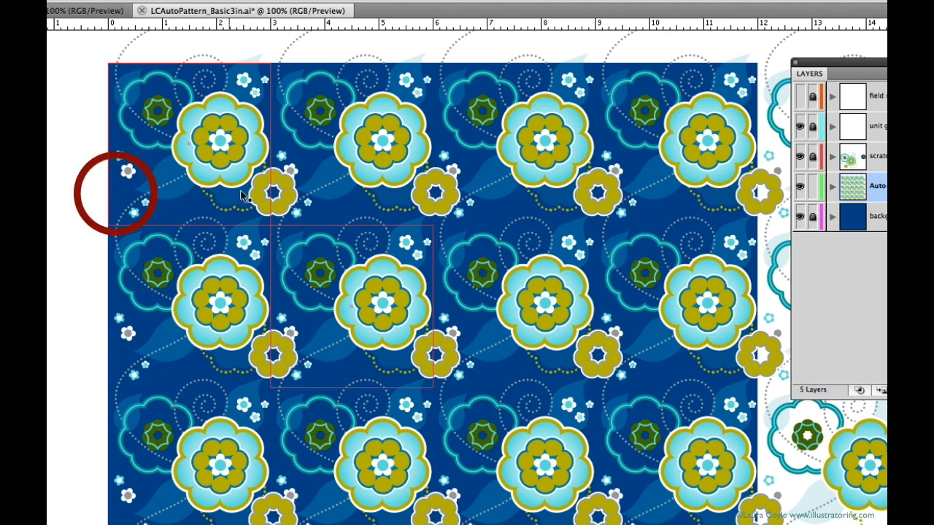
In LCAutoPattern_Basic3in.ai, shift the olive flower 3 in left from the first unit's right edge to its left edge.
left_click(261, 202)
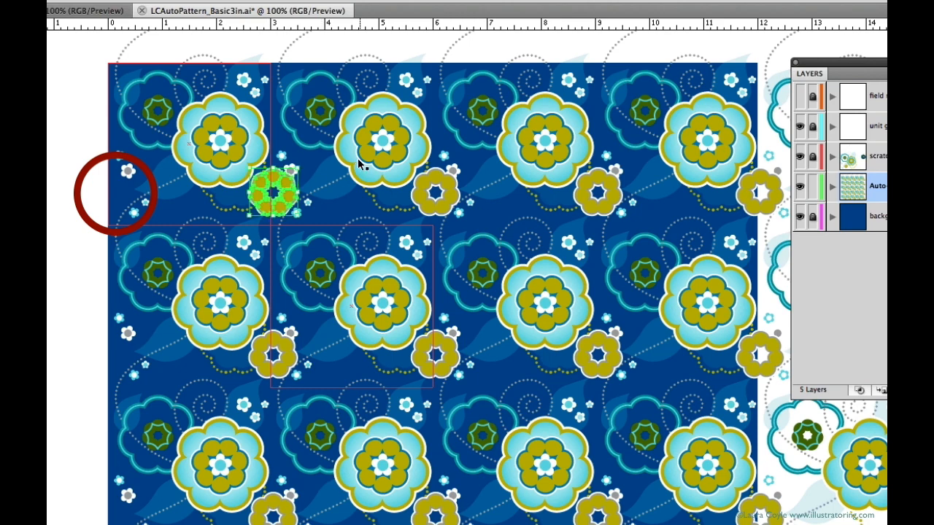
key("Left")
key("Left")
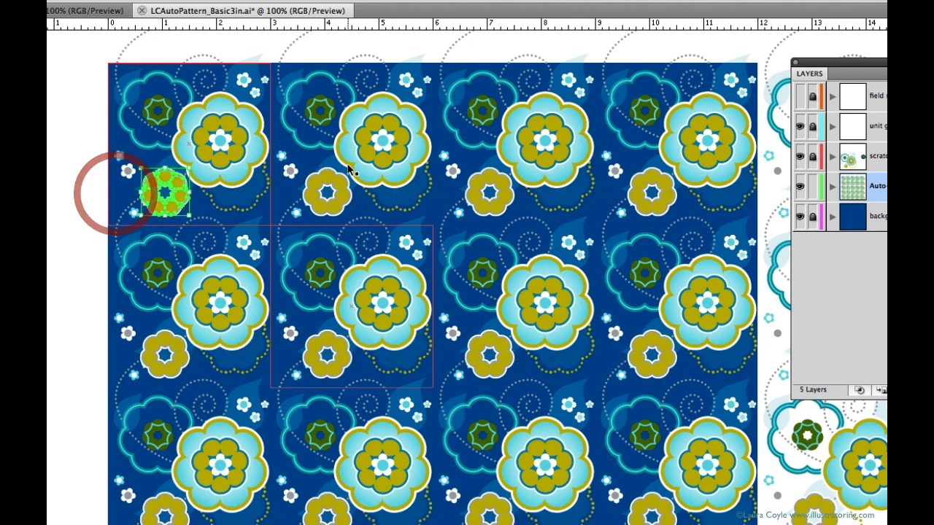
key("Left")
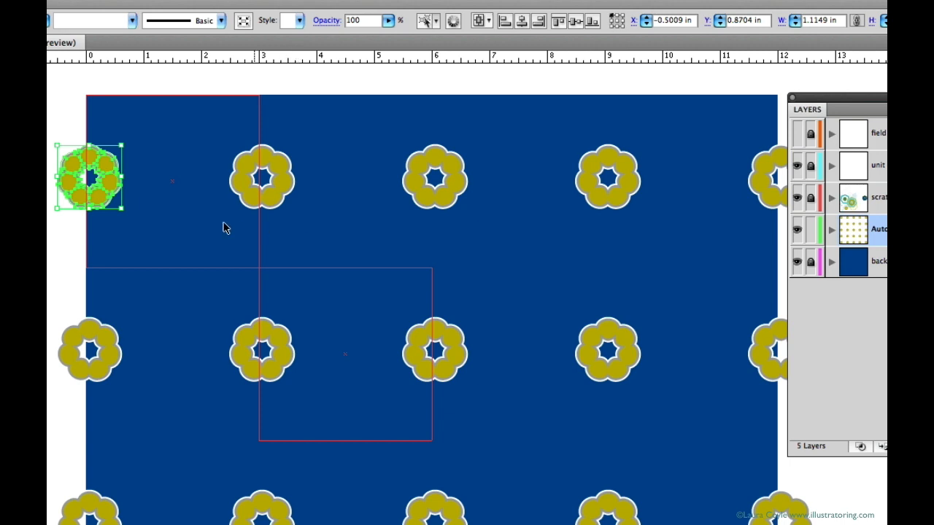
Duplicate the left-edge flower into the lower middle of the first unit, at about X 0.89 in, Y 1.89 in.
left_click_drag(104, 177, 184, 235)
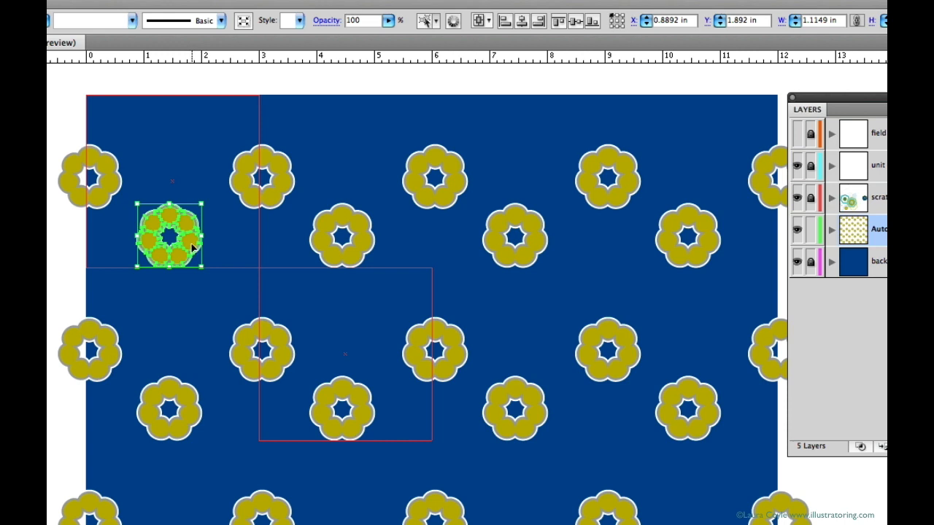
Try copying and pasting the duplicated flower, and delete the pasted copy.
key("super+c")
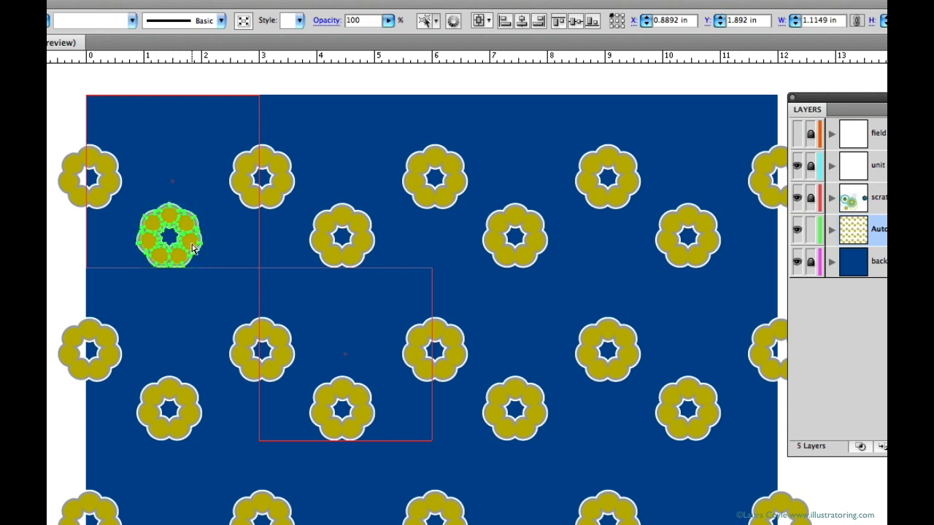
key("super+v")
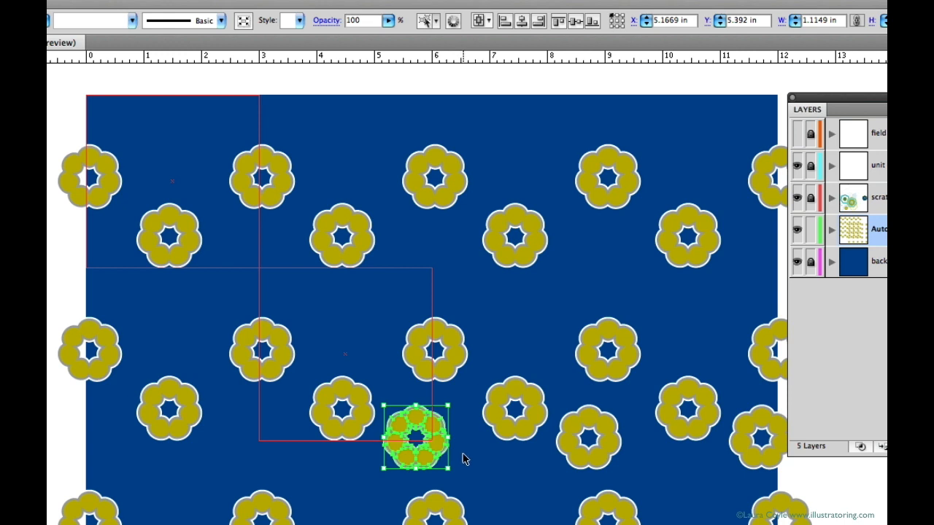
key("Delete")
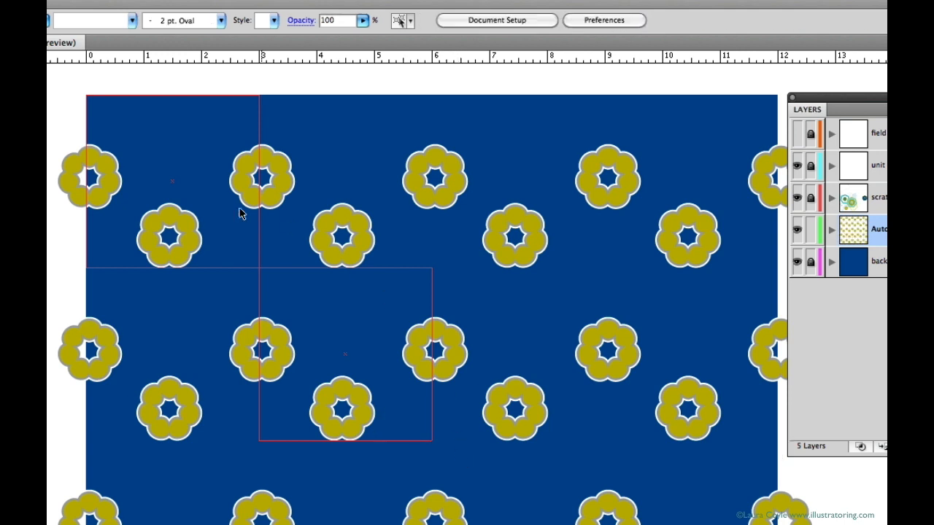
Duplicate the flower to the unit's upper middle at about X 0.86, Y 0.25 in, and again near its lower-right corner at X 2.15, Y 2.29 in.
left_click(183, 243)
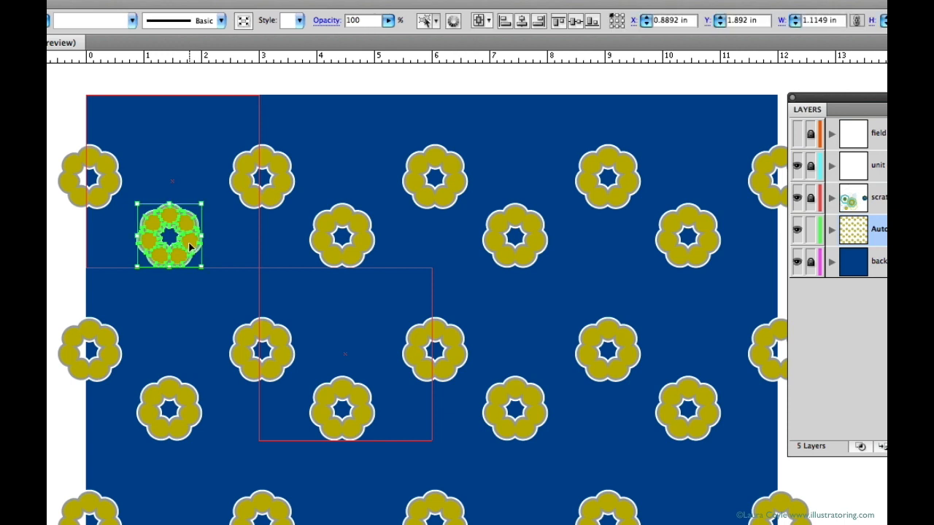
left_click_drag(190, 246, 187, 152)
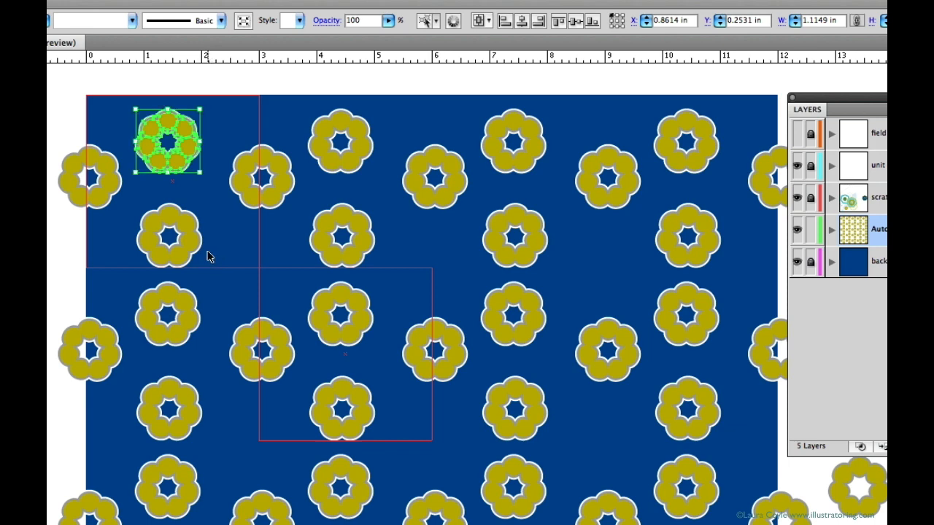
left_click_drag(175, 146, 248, 290)
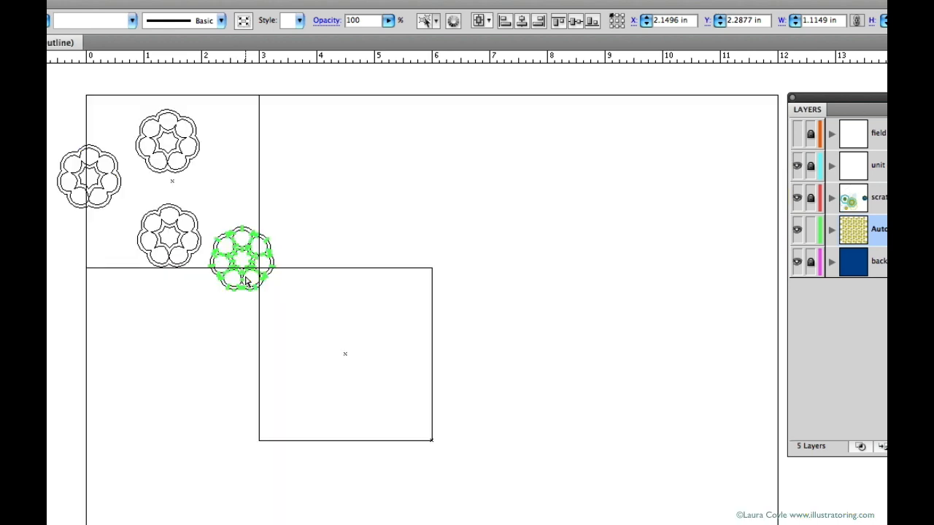
Switch between outline and preview views, selecting an original flower, to examine which flowers are real artwork and which are live repeats.
key("super+y")
key("super+y")
left_click(277, 162)
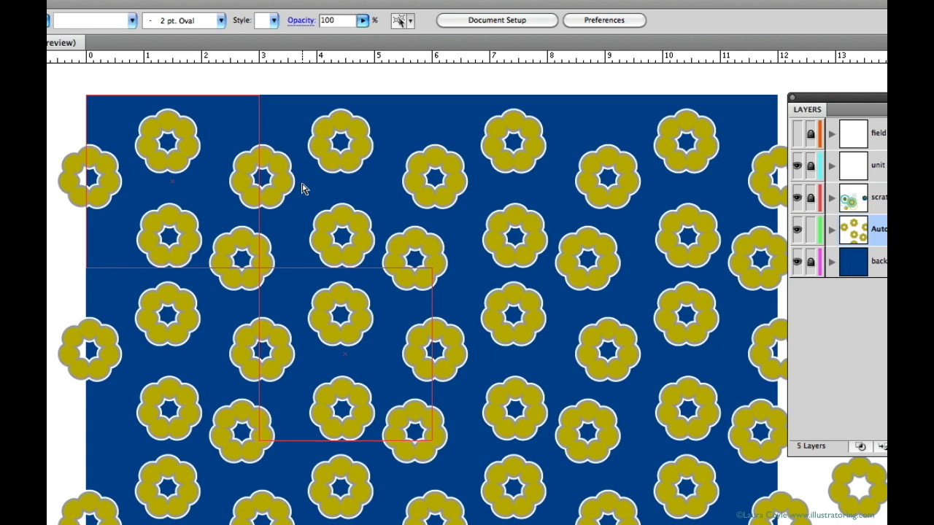
key("ctrl+y")
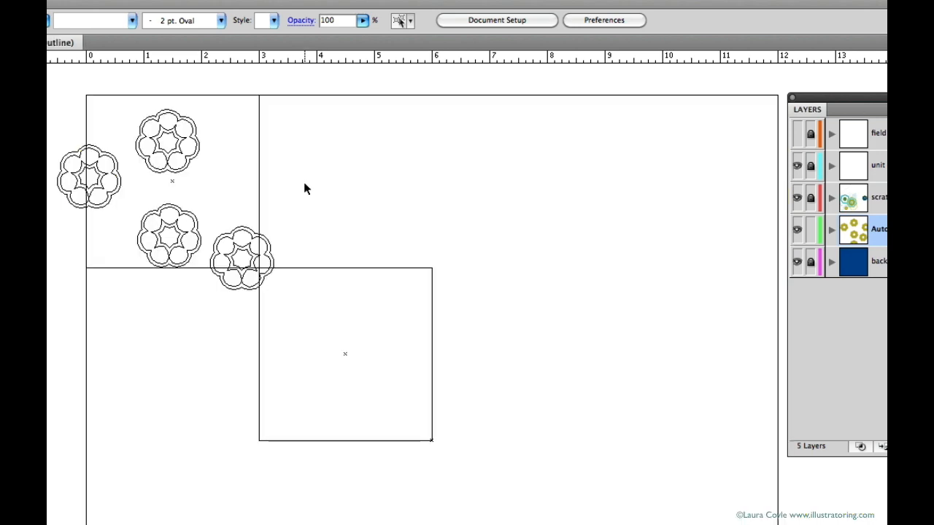
left_click(248, 258)
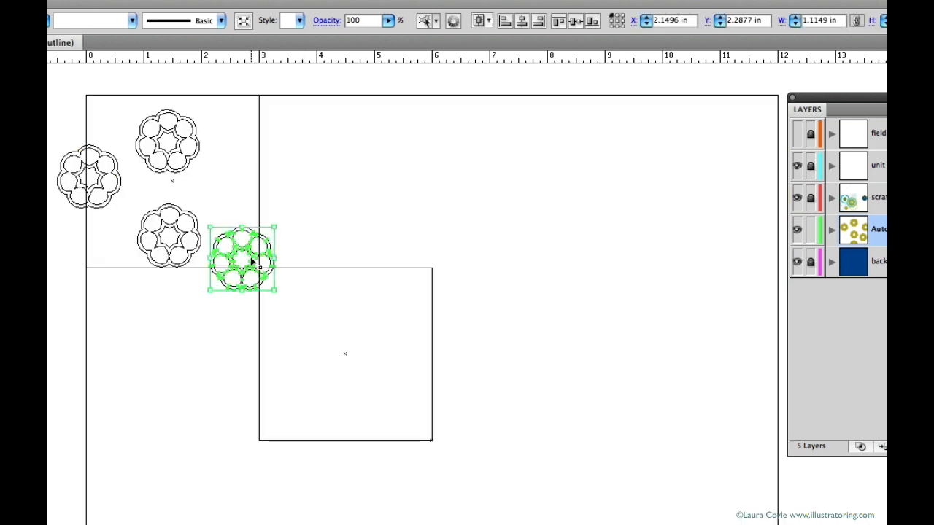
left_click_drag(177, 231, 113, 208)
key("ctrl+y")
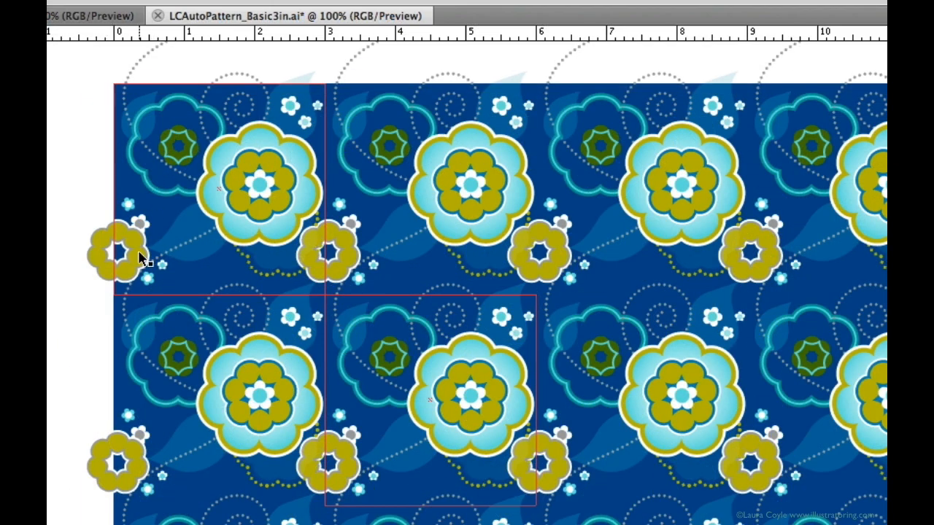
Adjust the left-edge olive flower slightly, and place a turquoise circle about 0.5 in wide in the first unit below the large flower's left side.
left_click_drag(141, 257, 213, 268)
key("l")
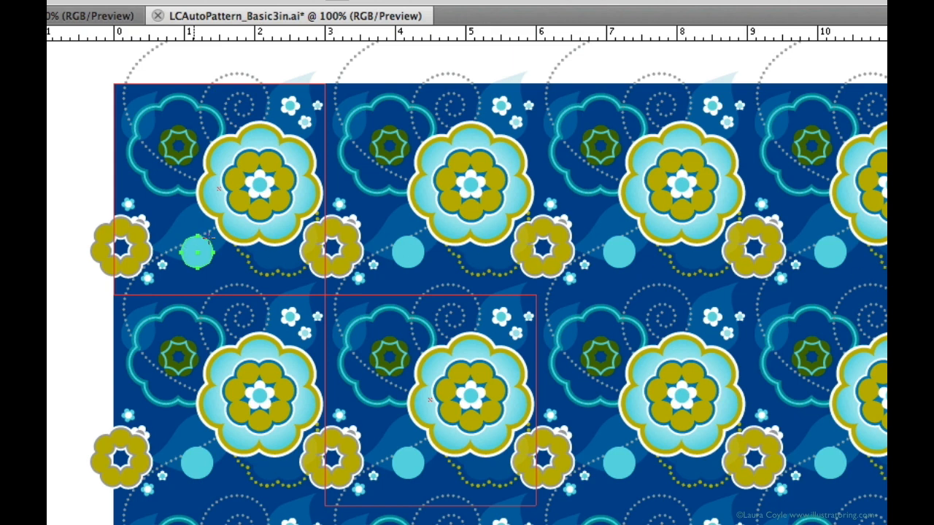
key("v")
left_click_drag(197, 268, 193, 280)
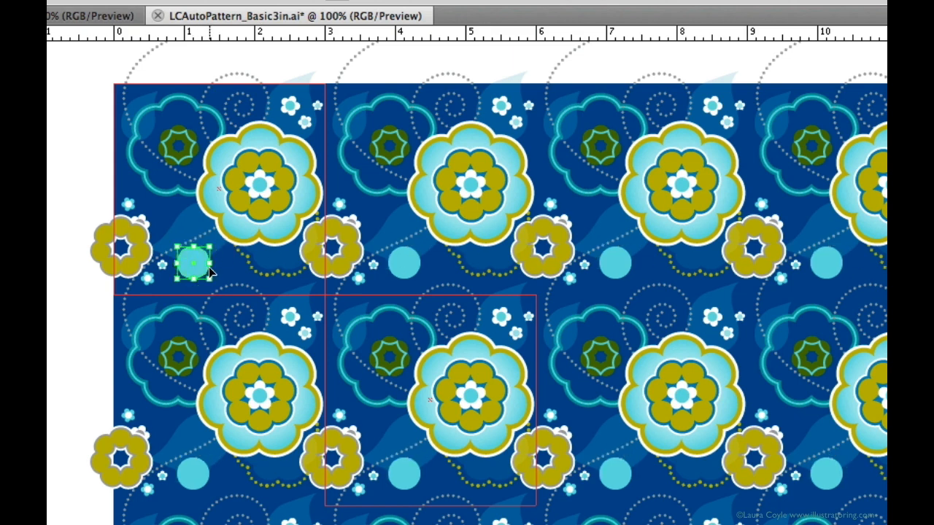
Move the turquoise circle up to overlap the first unit's upper edge and enlarge it to about 0.7 in wide.
key("Up")
key("Up")
key("Up")
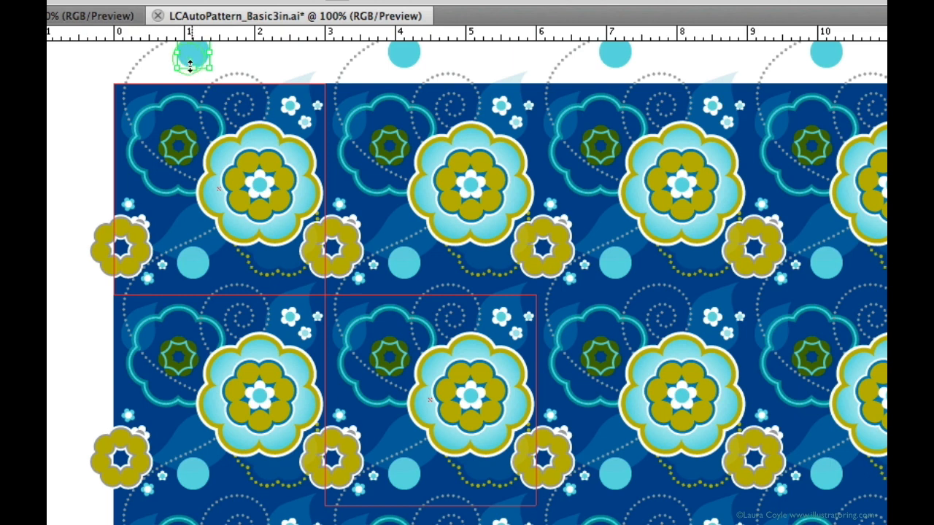
left_click_drag(187, 64, 192, 65)
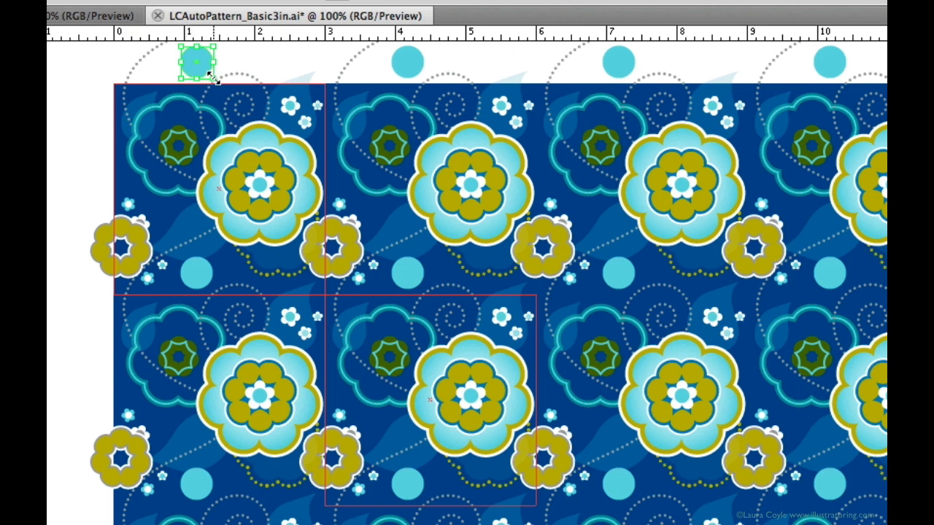
left_click_drag(214, 79, 232, 96)
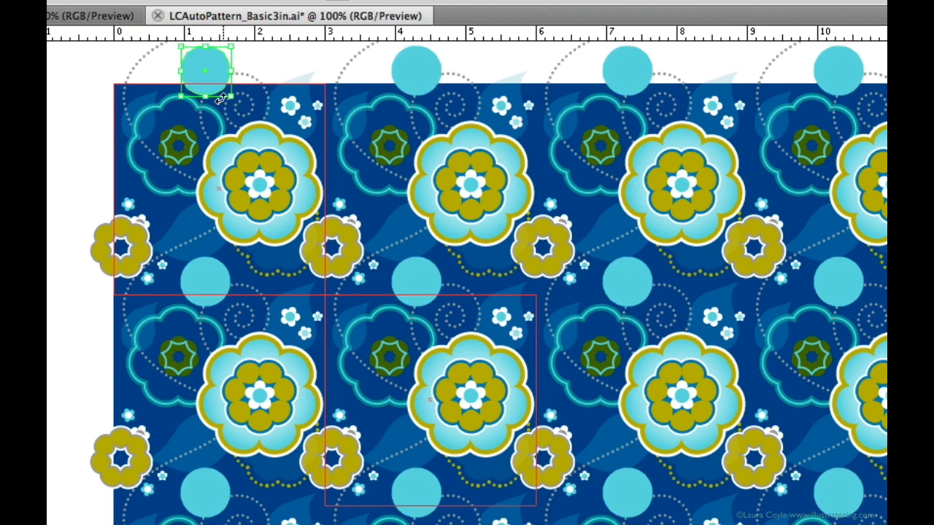
Delete the turquoise outlined flower with its green centre, the long dotted swirl and the dotted olive outline from the first unit.
left_click(168, 195)
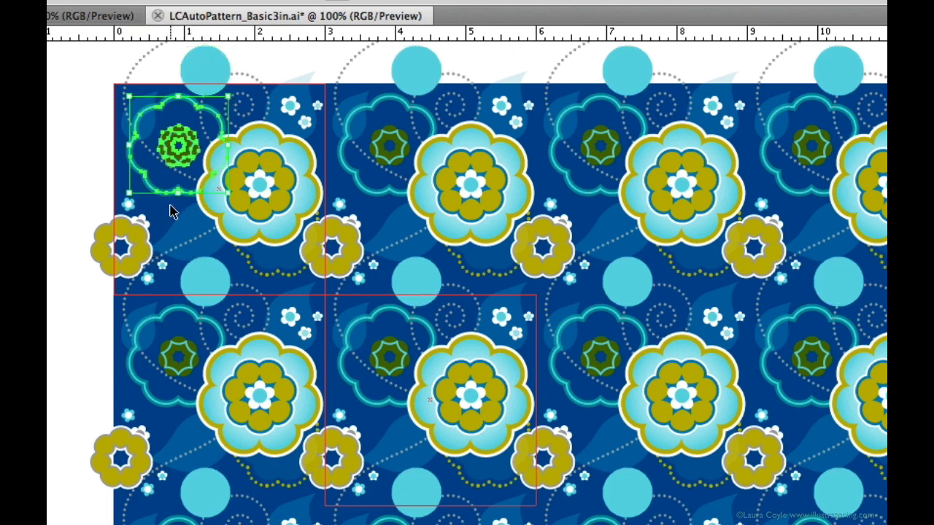
key("Delete")
left_click(206, 239)
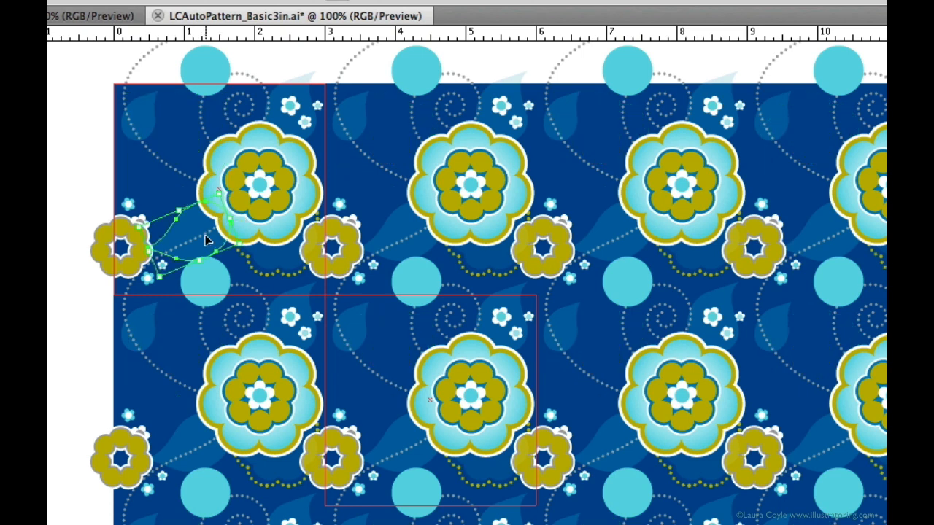
left_click(187, 175)
key("Delete")
left_click(282, 267)
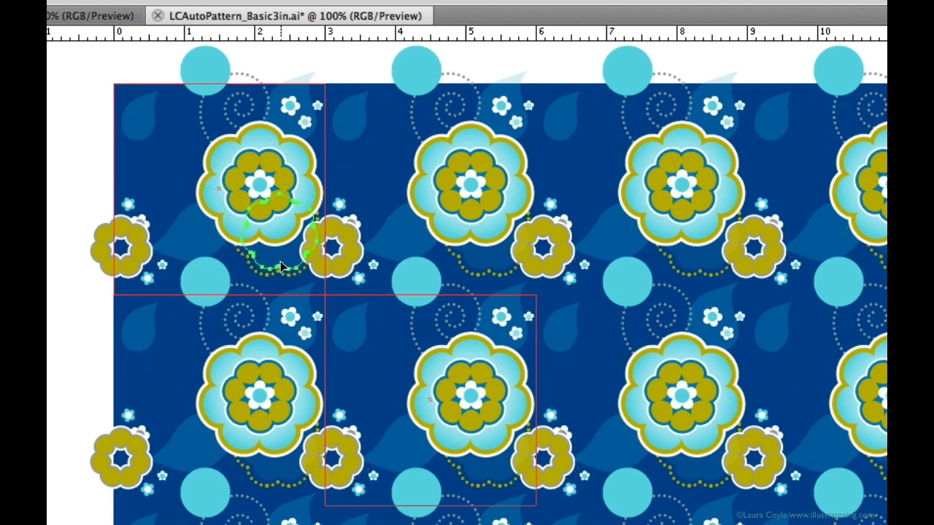
key("Delete")
left_click(278, 273)
Delete all the small white and turquoise blossoms from the first unit, including those around the left-edge olive flower.
left_click(305, 126)
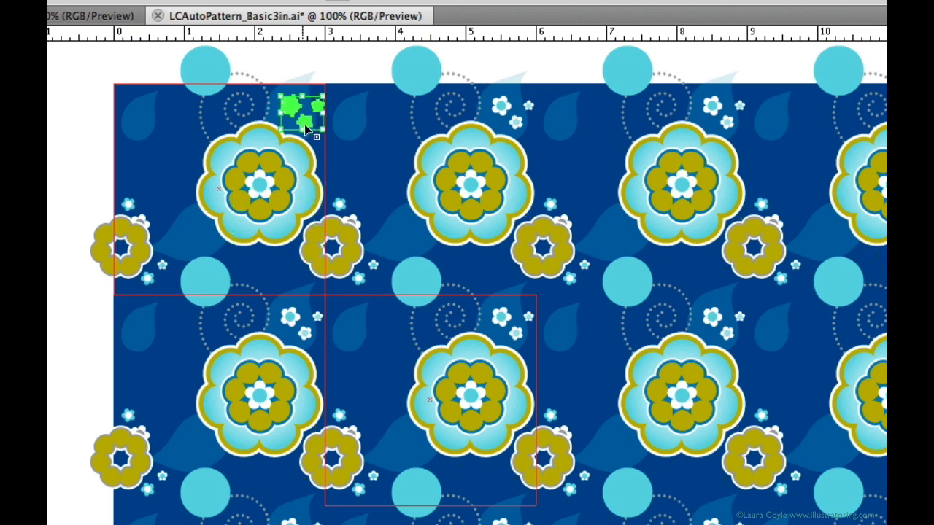
key("Delete")
left_click(146, 275)
key("Delete")
left_click(162, 264)
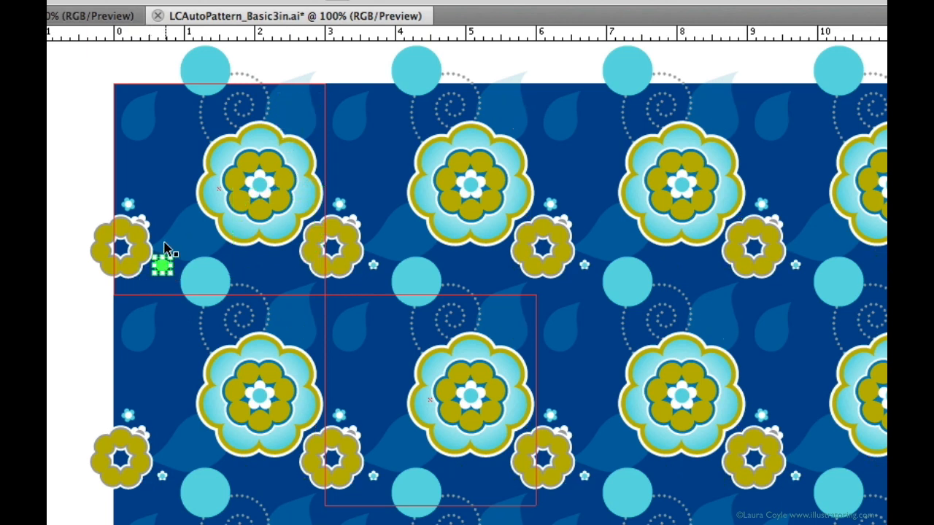
key("Delete")
left_click(138, 221)
key("Delete")
left_click(129, 204)
key("Delete")
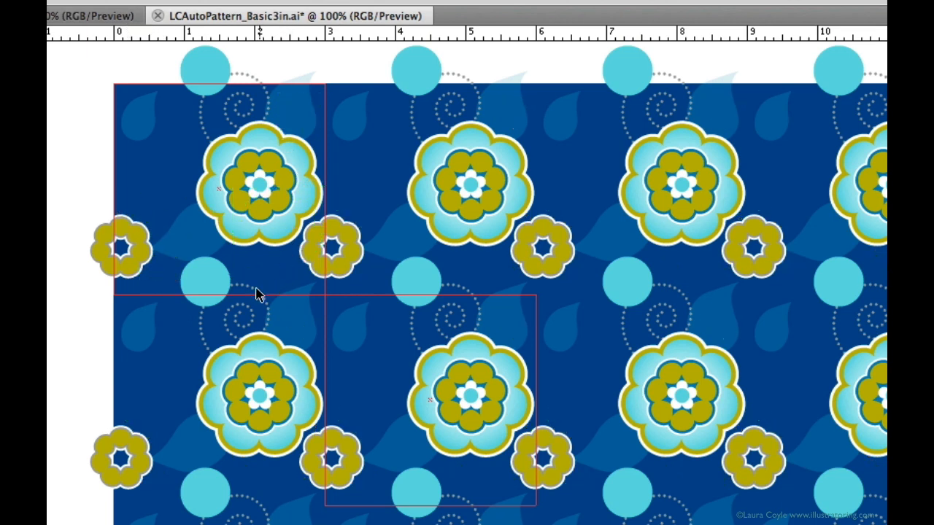
Shrink the large turquoise flower to about 1.3 in wide and shift it toward the first unit's upper middle.
left_click_drag(315, 241, 271, 232)
mouse_move(232, 195)
left_mouse_down()
mouse_move(154, 188)
mouse_move(130, 171)
mouse_move(229, 193)
left_mouse_up()
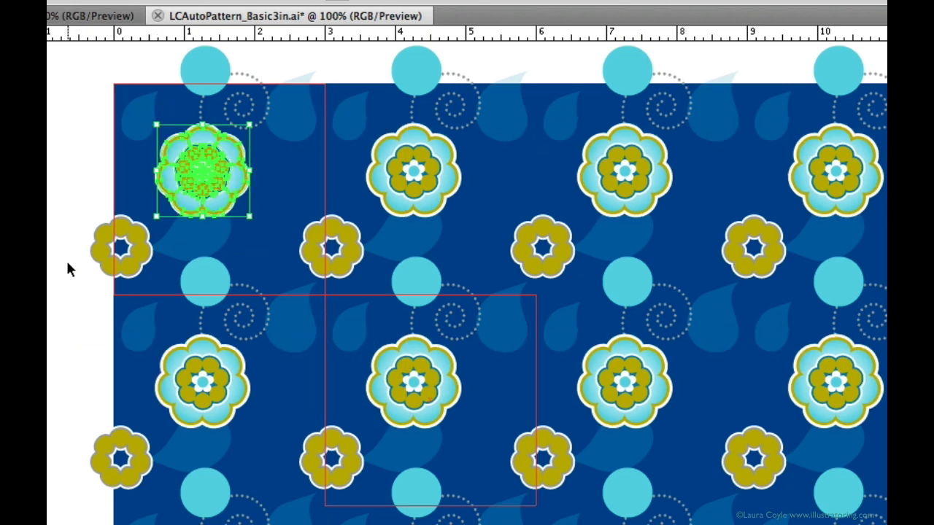
left_click(57, 282)
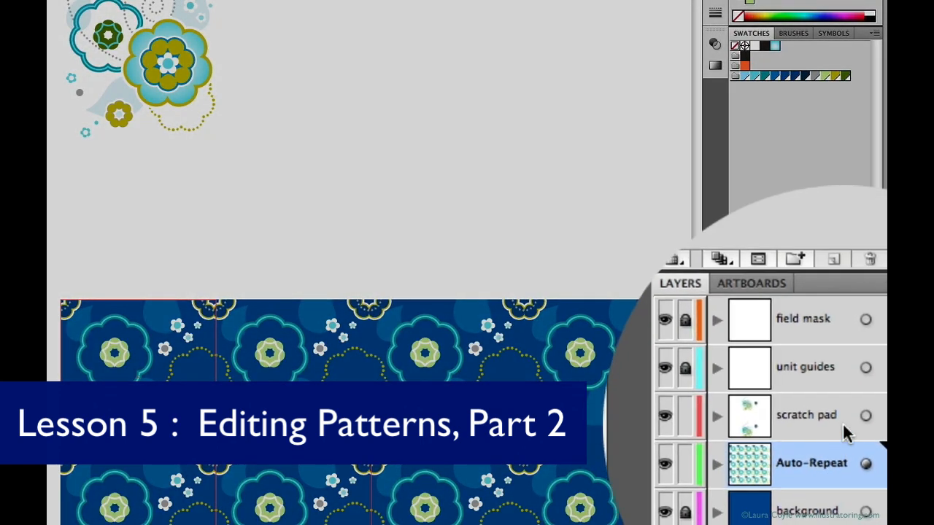
Copy the small olive flower from the scratch pad artwork to the first unit's lower edge and transfer it to the Auto-Repeat layer.
left_click(836, 420)
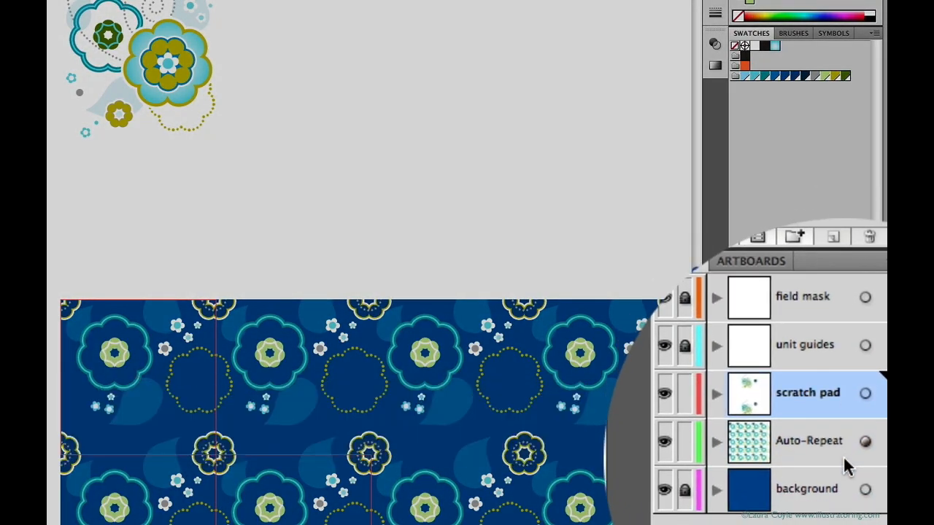
left_click(843, 459)
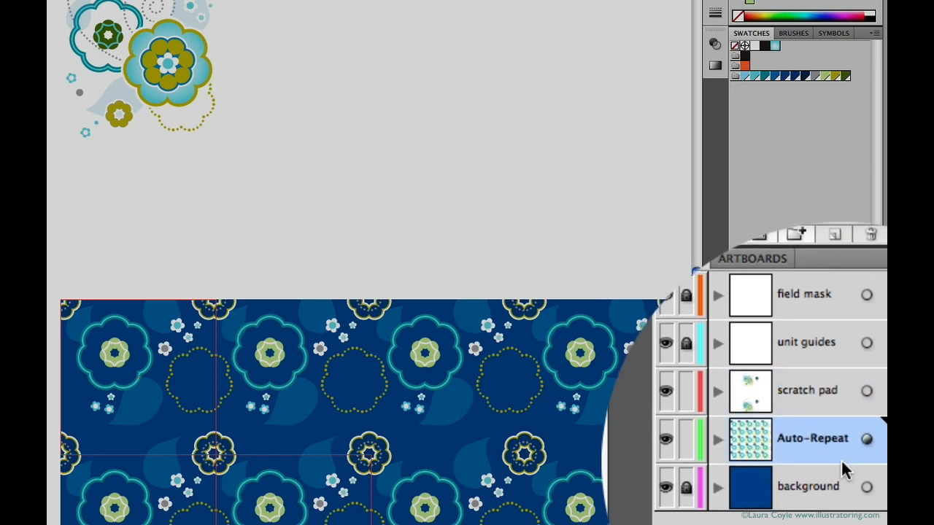
left_click(845, 430)
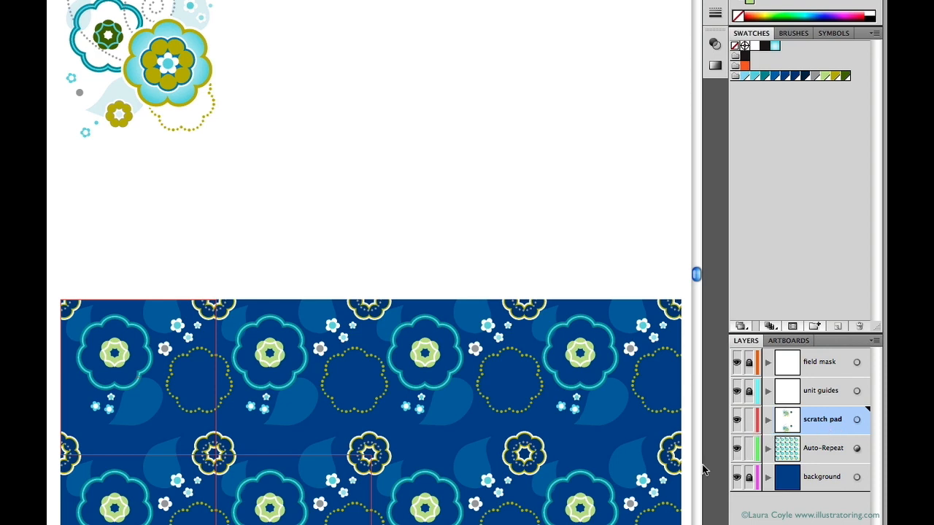
left_click(124, 124)
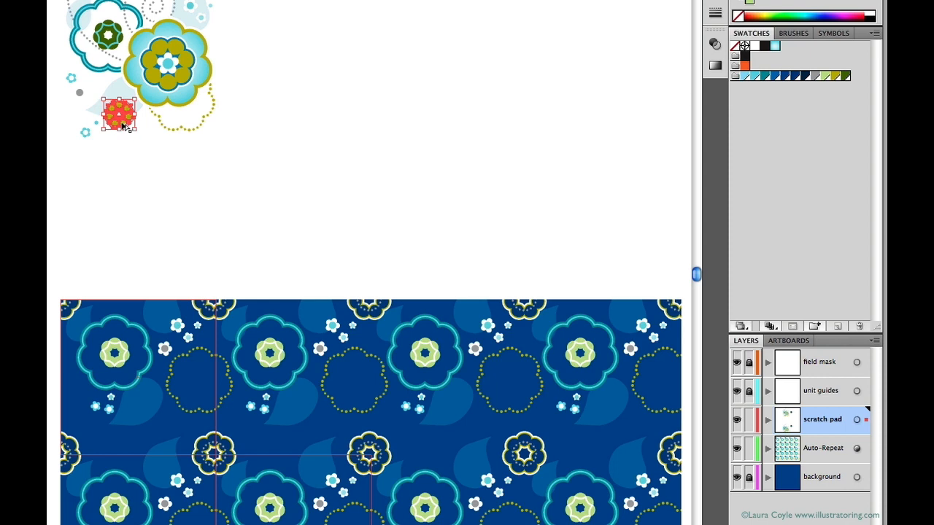
left_click_drag(125, 127, 144, 486)
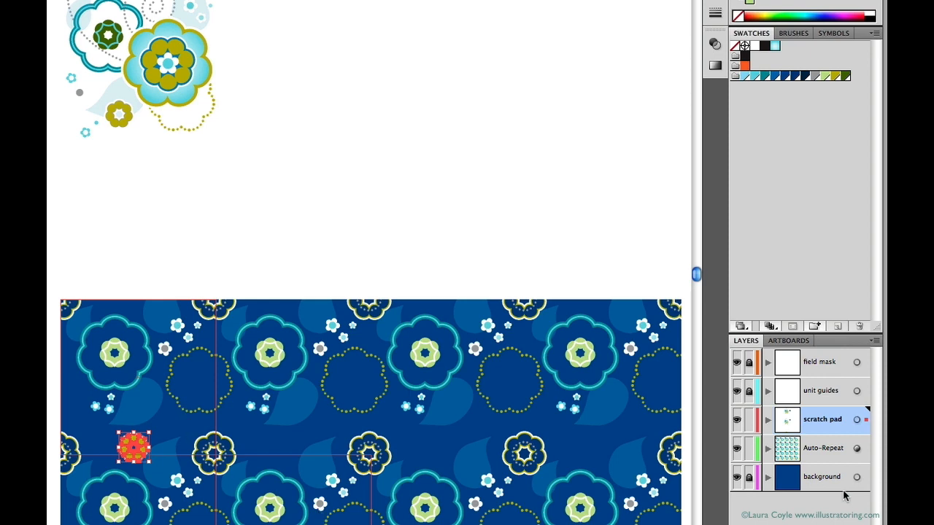
left_click_drag(866, 422, 867, 460)
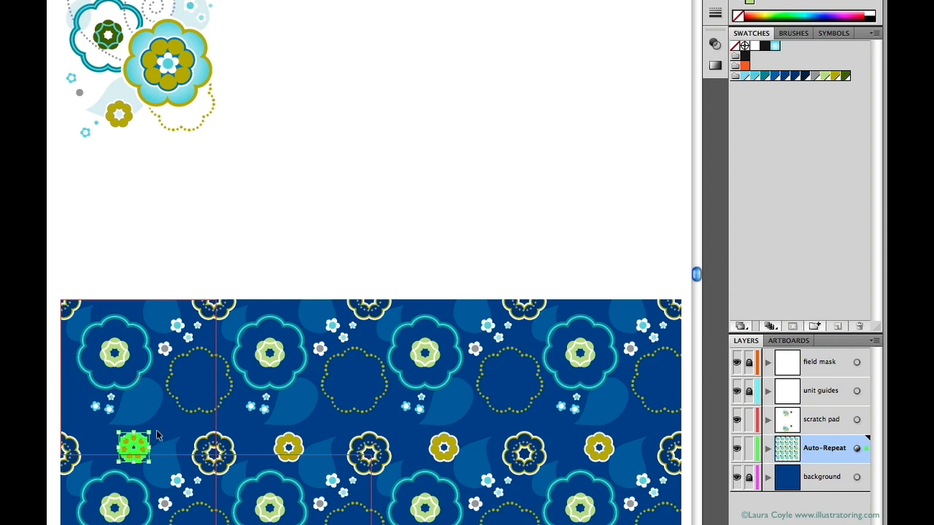
Duplicate the olive flower onto the first unit's left edge and enlarge the original slightly.
left_click_drag(143, 442, 64, 403)
left_click(135, 443)
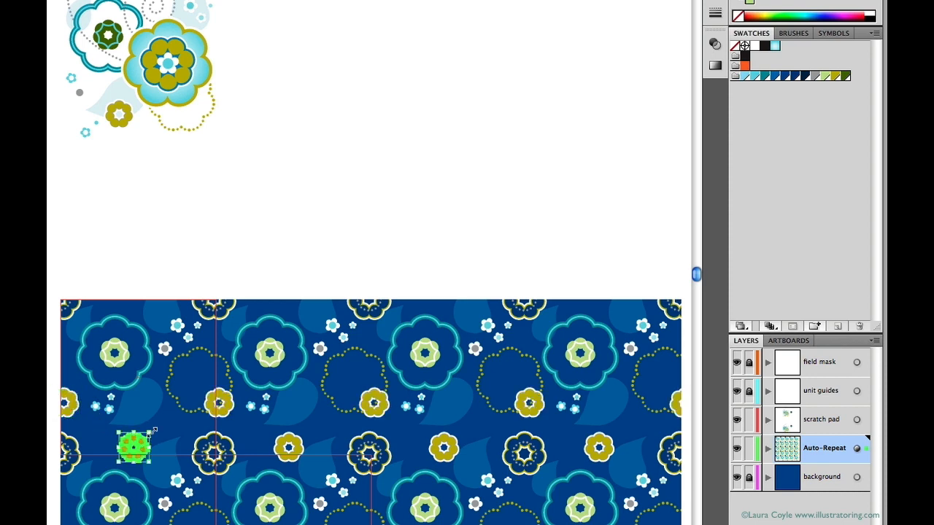
left_click_drag(150, 431, 155, 422)
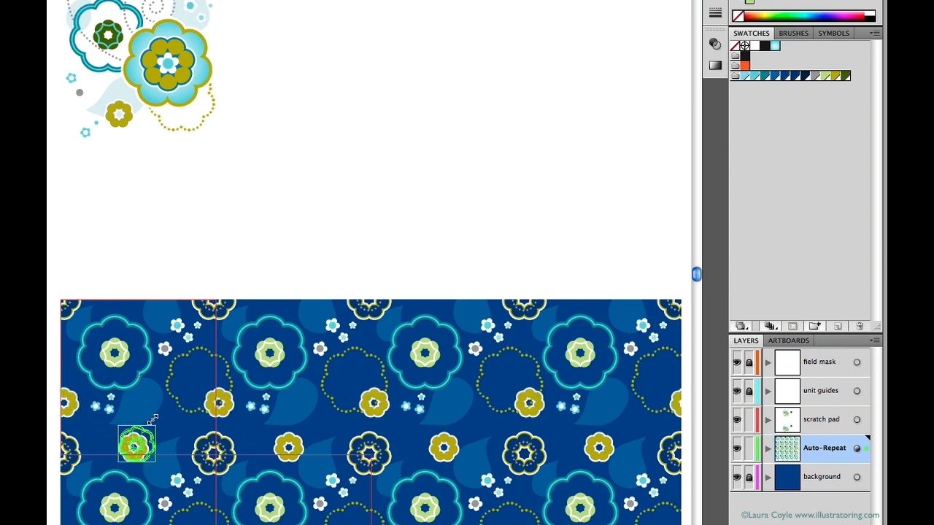
Recolor the left-edge flower's petals light green and enlarge the whole flower.
left_click(77, 403)
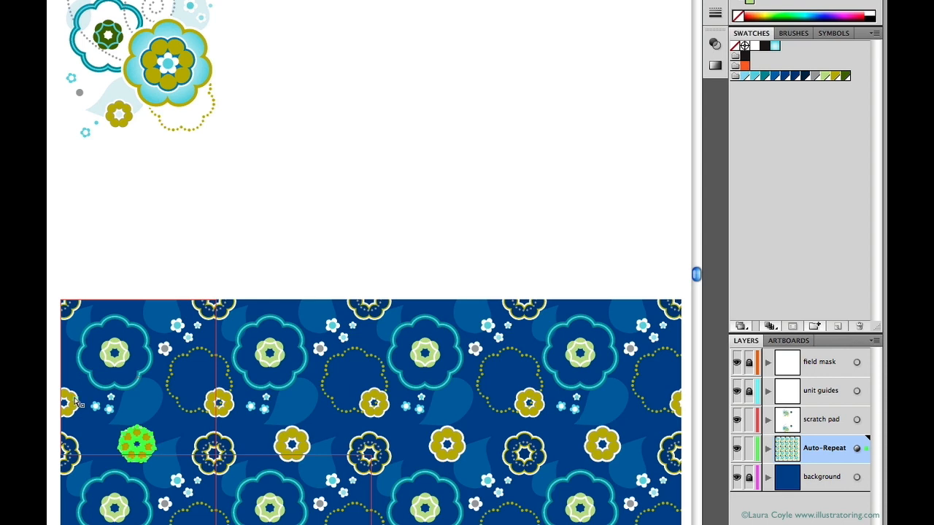
left_click(76, 402)
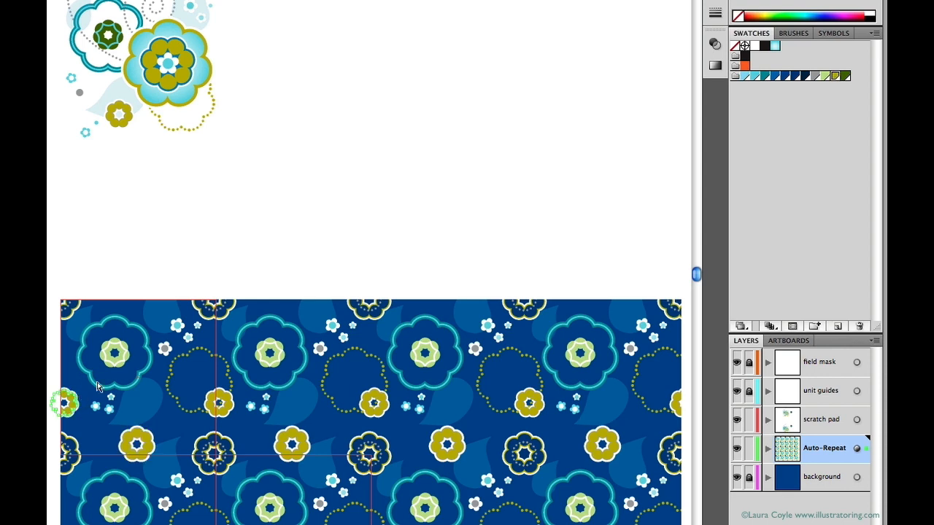
left_click(824, 78)
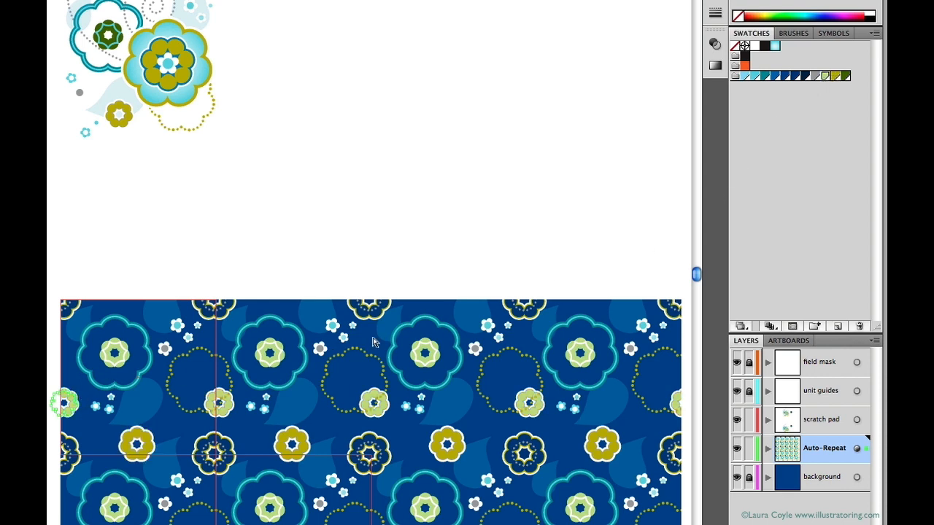
left_click(78, 412)
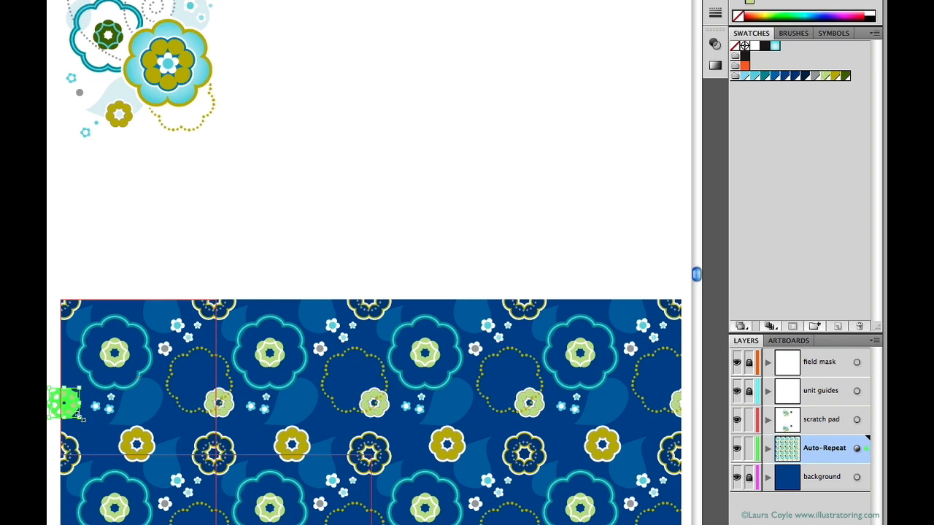
left_click_drag(78, 414, 127, 445)
Reposition the olive flower slightly along the first unit's lower edge, between the two dotted-ring flowers.
left_click(102, 447)
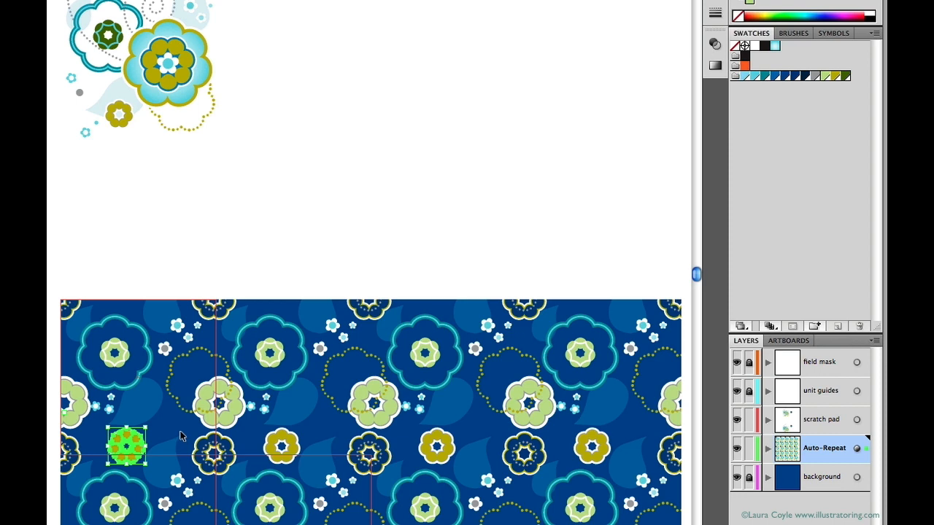
key("z")
left_click_drag(48, 244, 357, 505)
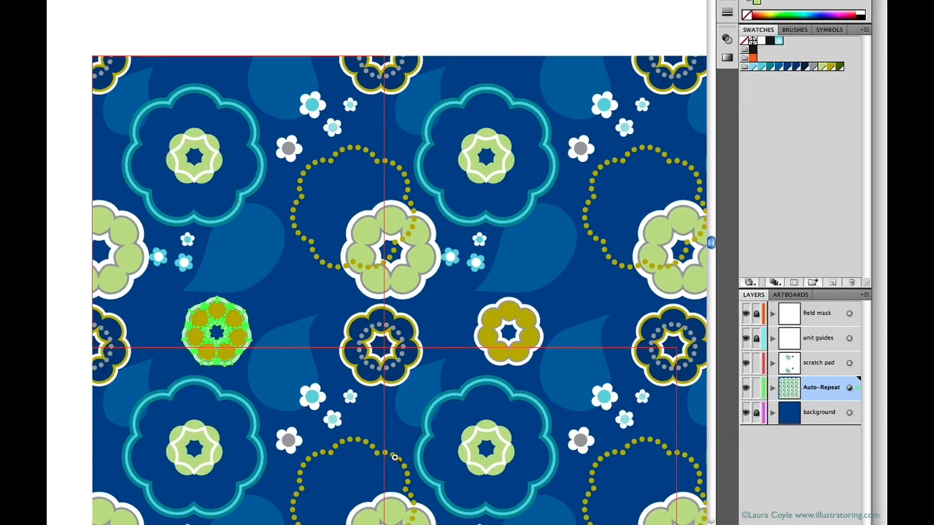
key("v")
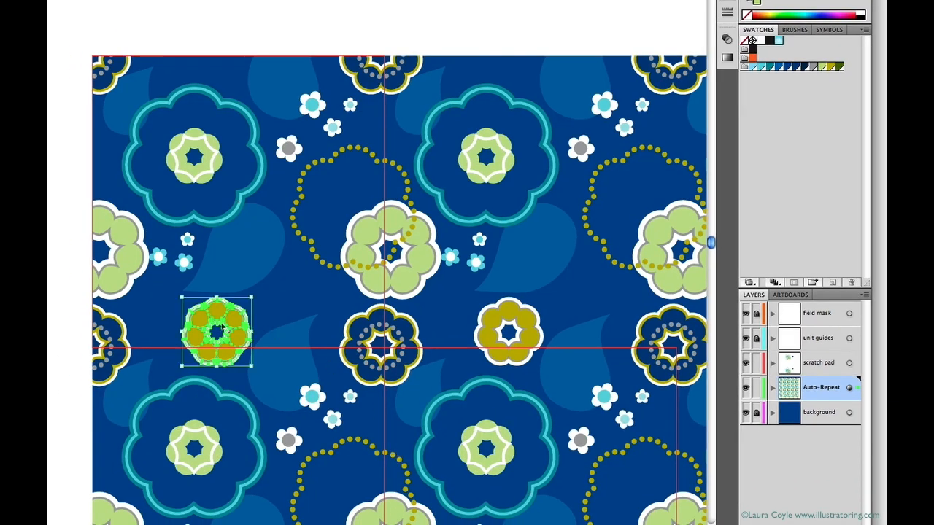
mouse_move(224, 327)
left_mouse_down()
mouse_move(270, 308)
mouse_move(234, 330)
left_mouse_up()
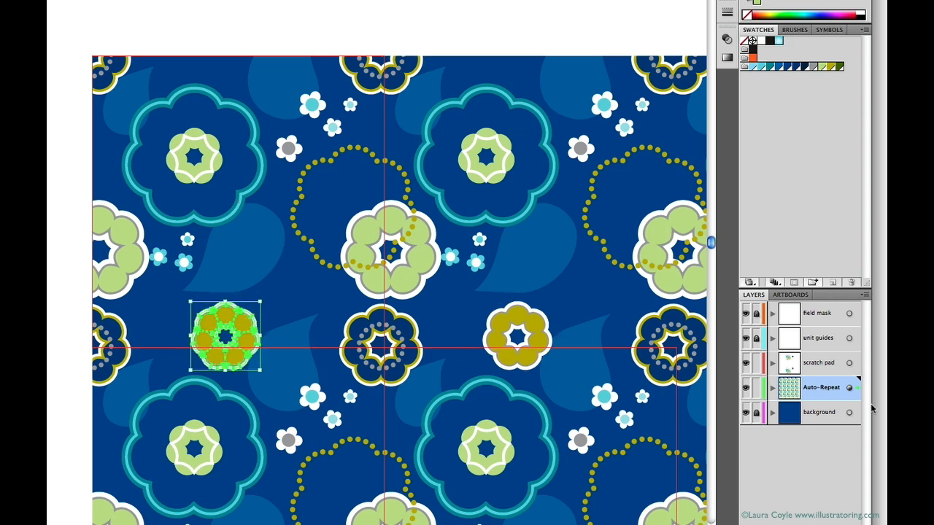
Transfer the olive flower to the scratch pad layer, and lock and hide the Auto-Repeat layer.
left_click_drag(858, 385, 857, 364)
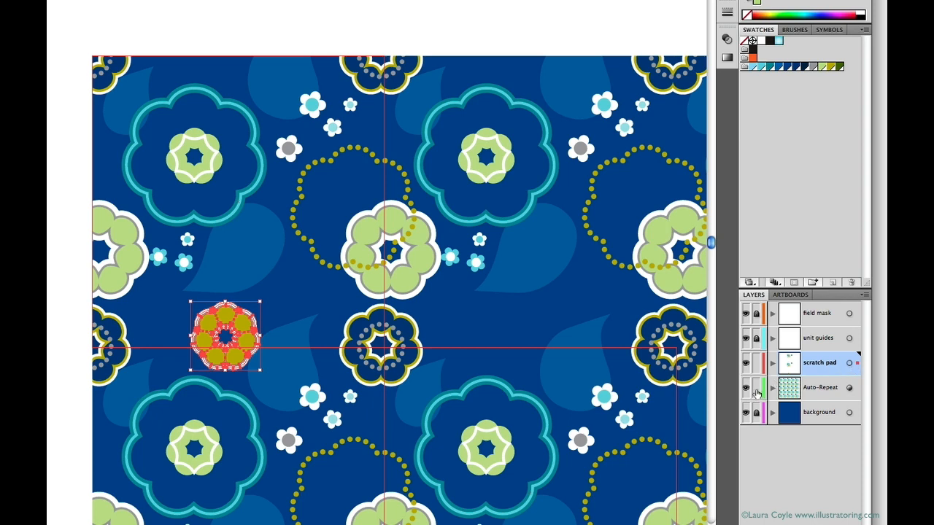
left_click(757, 392)
left_click(746, 387)
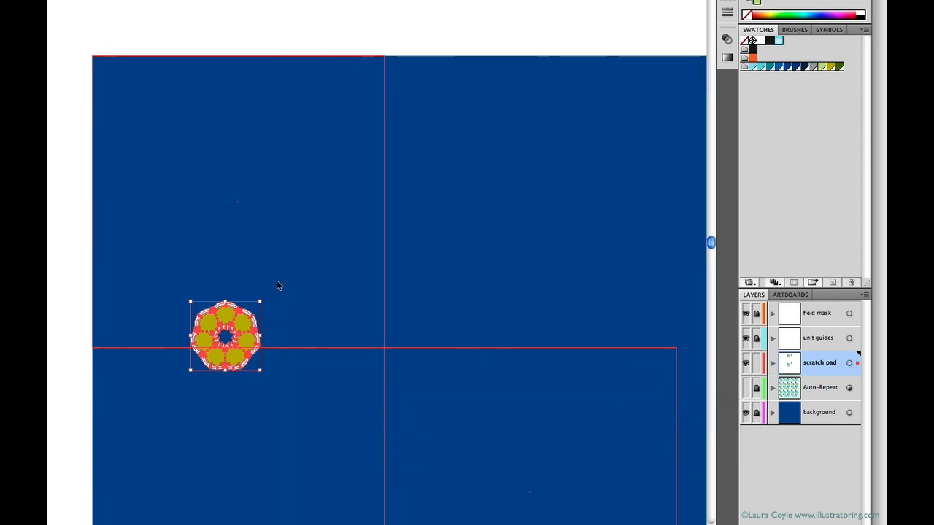
Ungroup the olive flower into separate shapes and clear the selection.
left_click(295, 411)
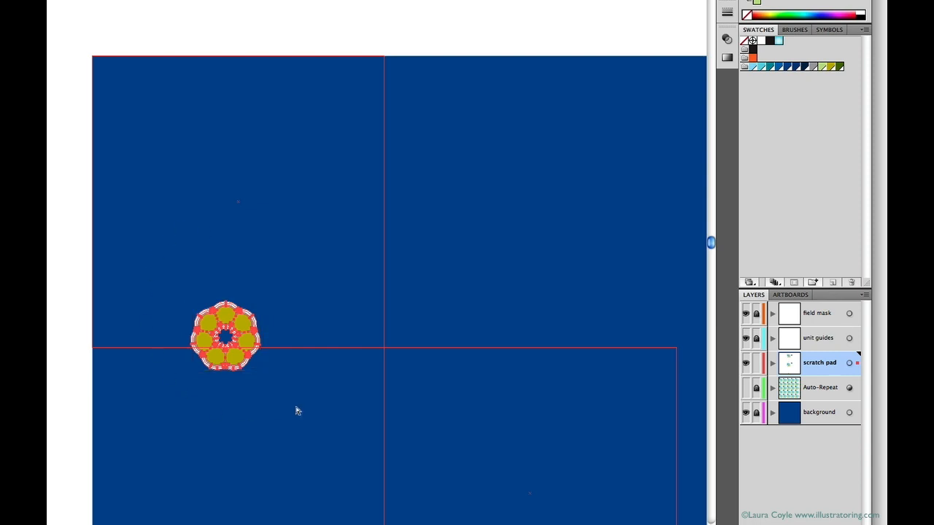
key("super+a")
left_click(296, 410)
key("super+shift+g")
left_click(282, 320)
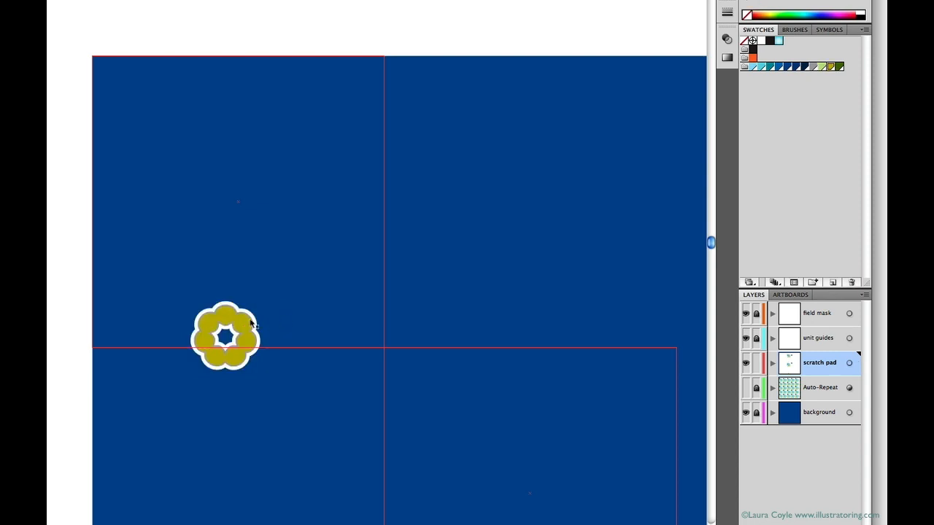
Pull the flower apart by moving its olive petals above and its grey base to the left of the white outline.
left_click(245, 326)
key("shift+Up")
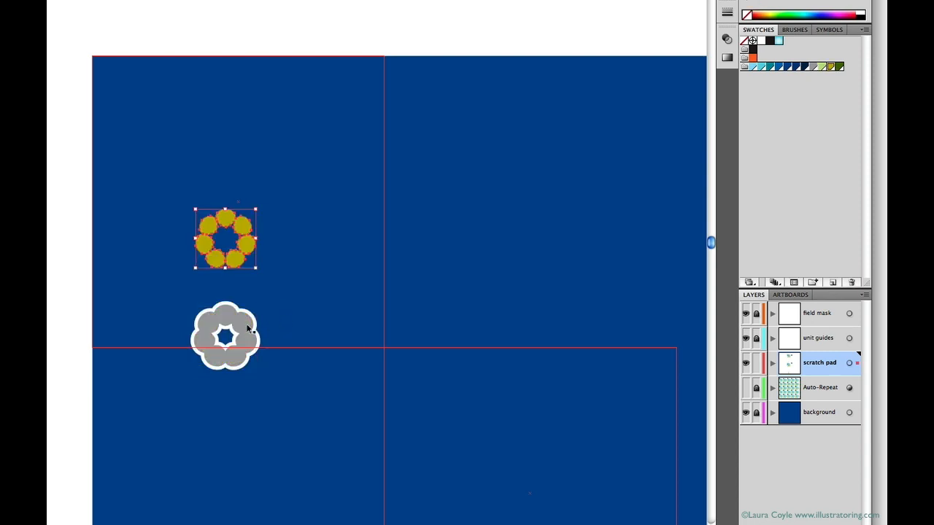
left_click(248, 328)
key("shift+Left")
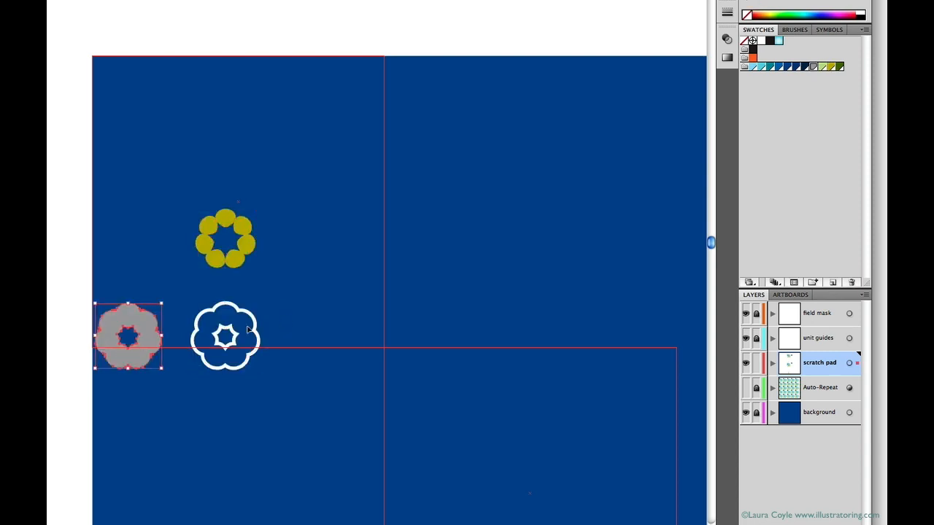
Move the olive petals onto the grey base beside the white outline.
left_click(236, 265)
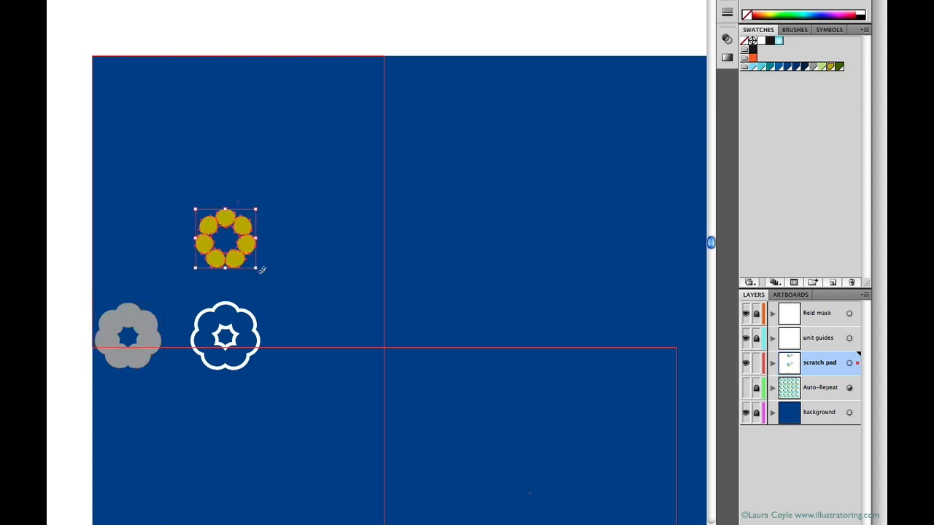
key("shift+Down")
key("shift+Left")
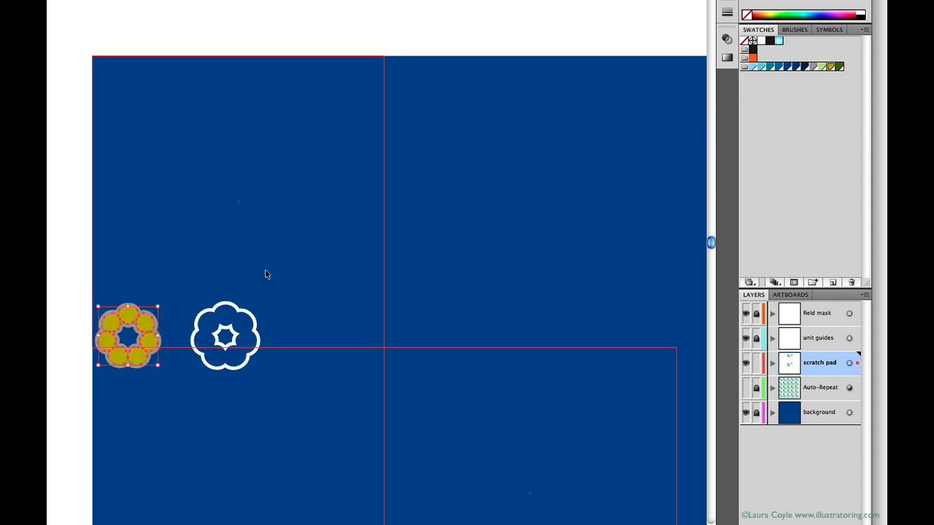
Merge the olive petals and grey base into one olive shape with Shape Builder, and move it onto the white outline.
left_click(134, 330, "shift")
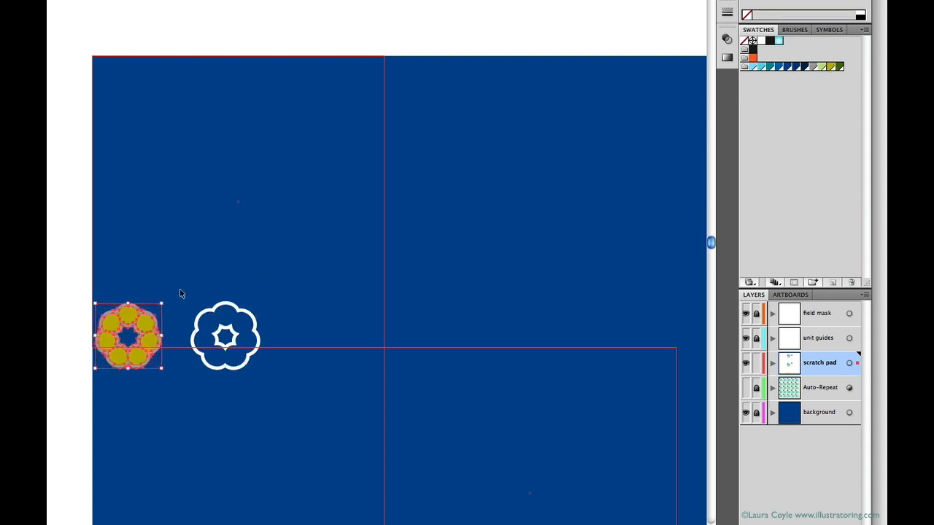
key("shift+m")
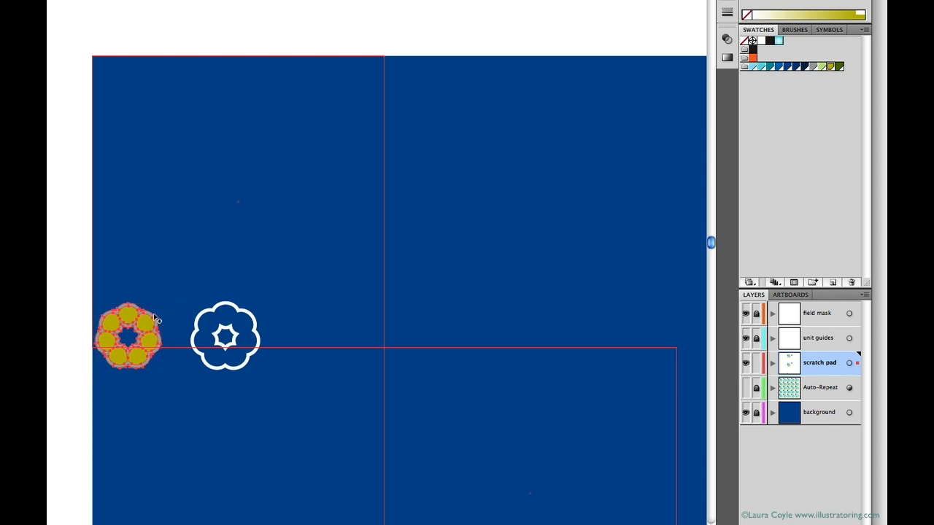
mouse_move(153, 317)
left_mouse_down()
mouse_move(128, 336)
mouse_move(149, 333)
left_mouse_up()
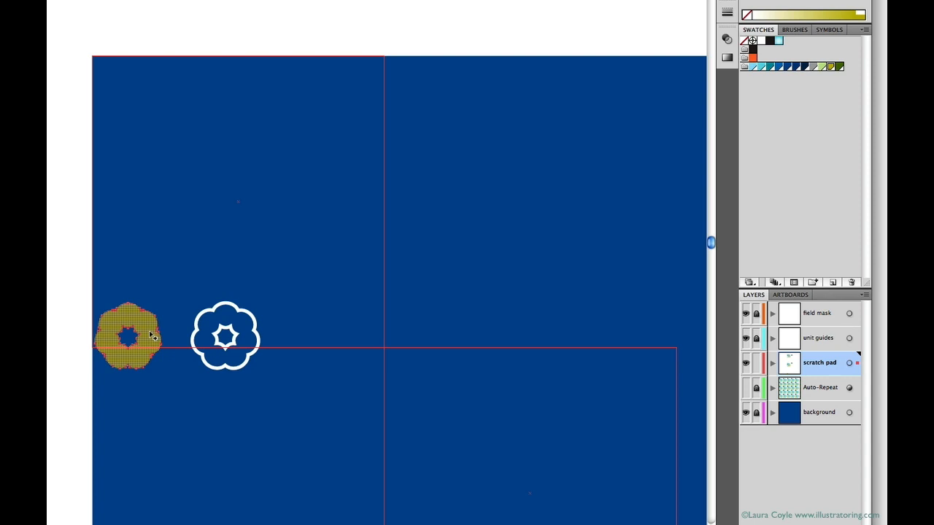
key("Right")
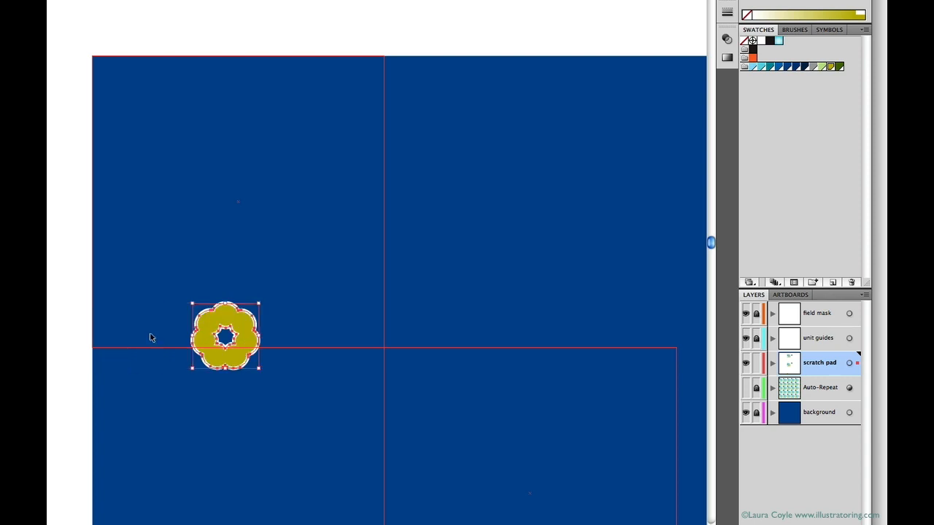
left_click(155, 336)
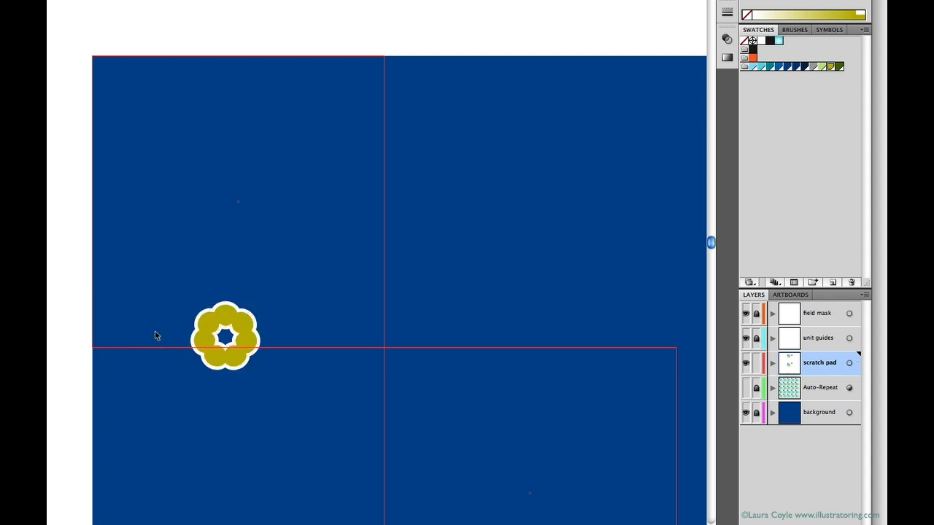
Show and unlock the Auto-Repeat layer, transfer the rebuilt olive flower to it, and lock the scratch pad layer.
left_click(235, 315)
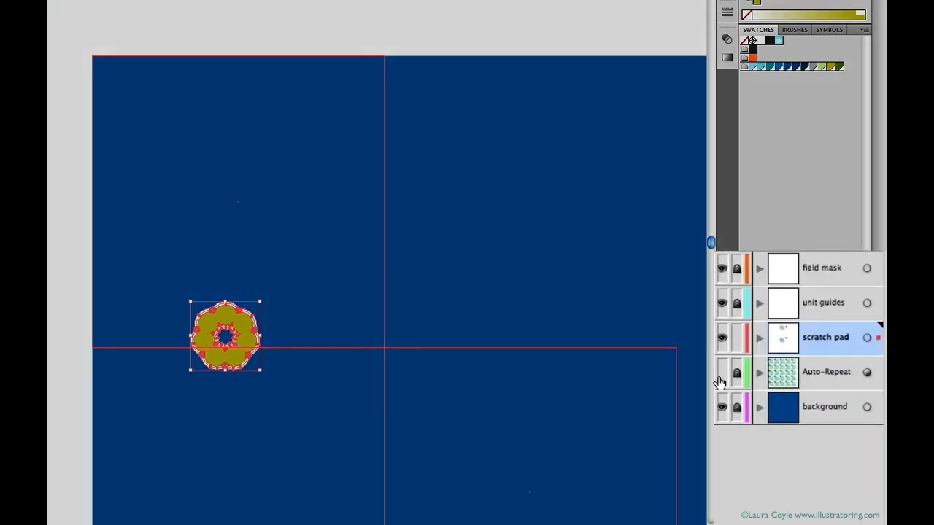
left_click(745, 387)
left_click(738, 374)
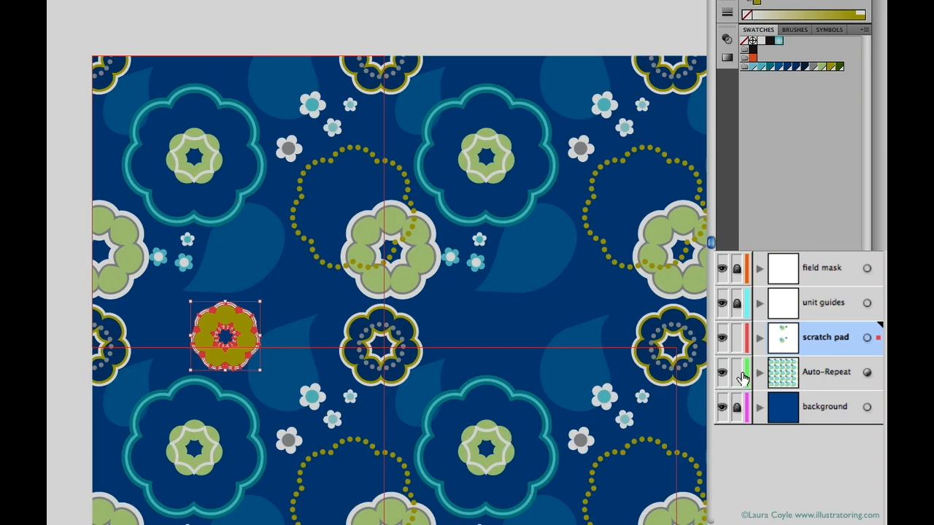
left_click_drag(877, 359, 873, 388)
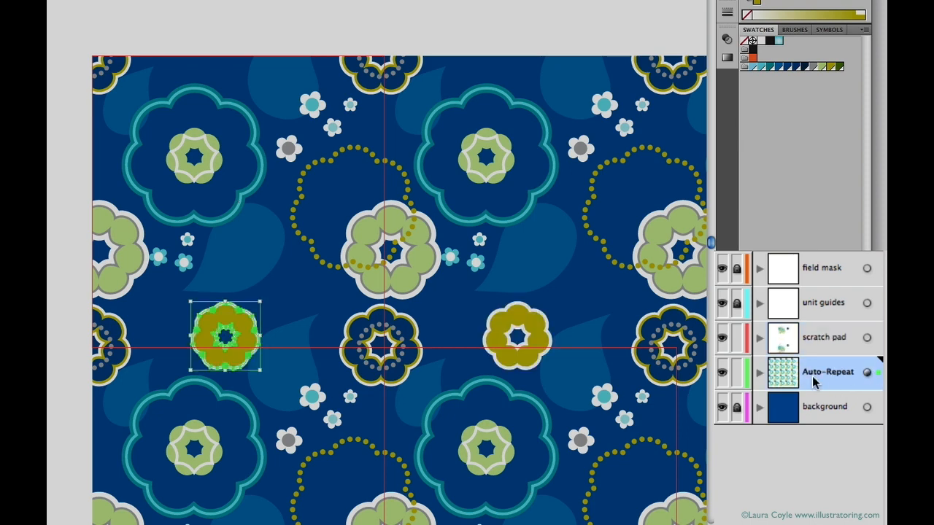
left_click(736, 339)
Shift the olive flower slightly right and up, and scale down the light green flower on the artboard's left edge.
left_click_drag(246, 326, 275, 321)
left_click(307, 294)
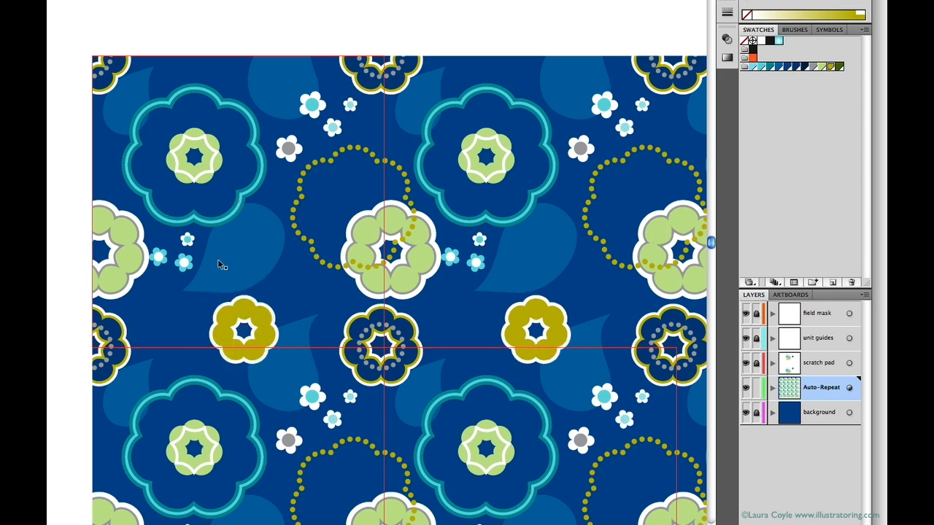
left_click(148, 263)
left_click_drag(151, 300, 143, 294)
Move one of the small blue flowers beside the light green flower lower, and clear the selection.
left_click(184, 262)
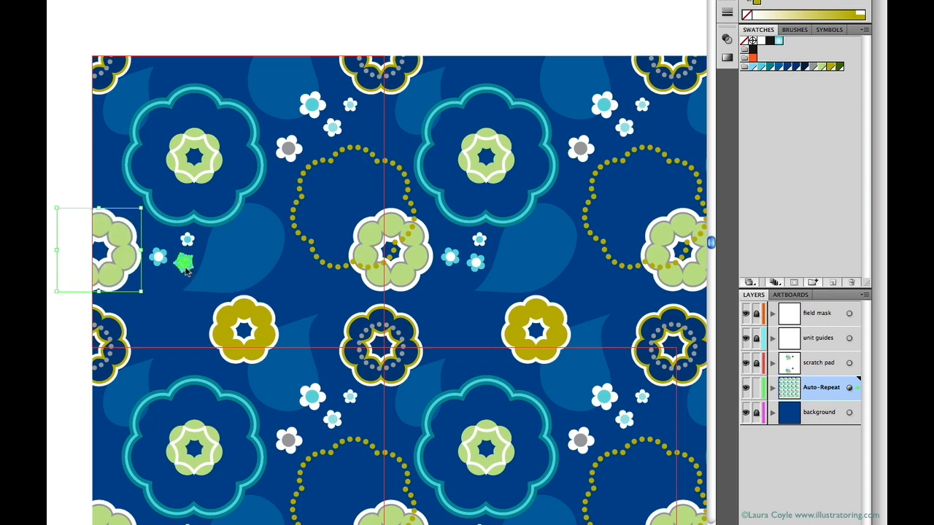
left_click_drag(184, 261, 160, 275)
left_click(263, 319)
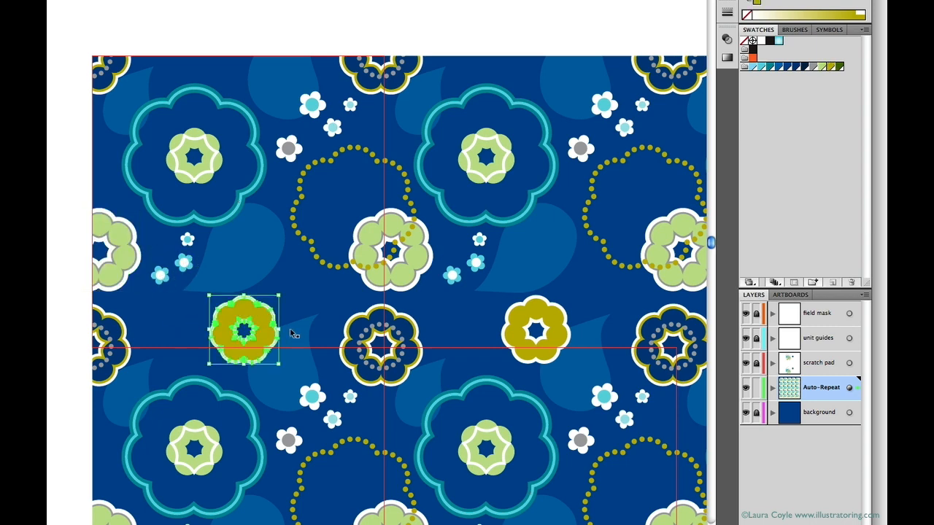
left_click(273, 313)
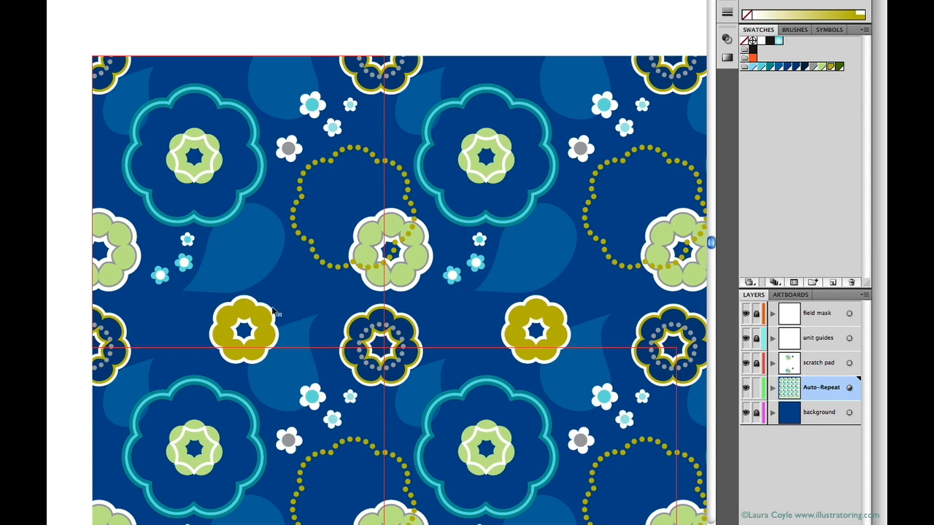
Move the olive dotted flower outline down and left so it overlaps the leaf shape.
left_click(311, 248)
left_click_drag(310, 248, 277, 292)
left_click(62, 342)
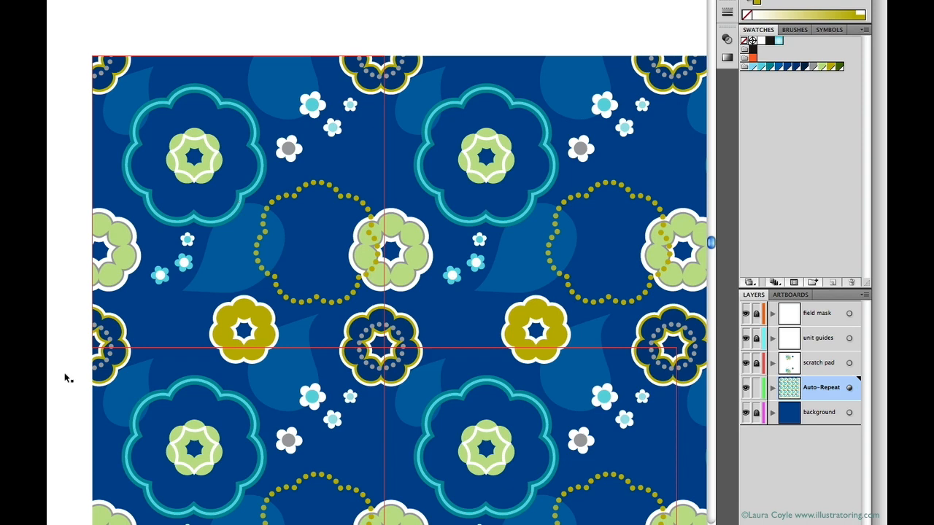
left_click(840, 366)
left_click(842, 396)
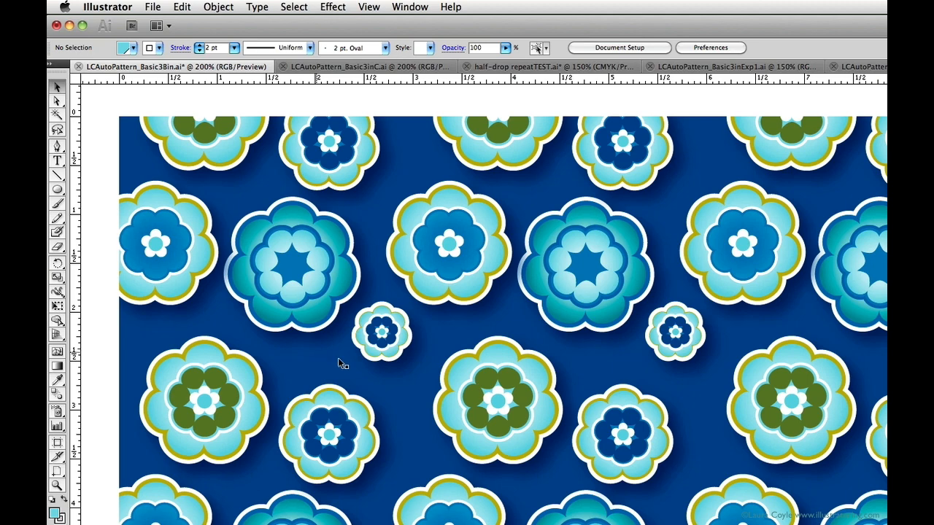
In LCAutoPattern_Basic3Bin.ai, nudge the smallest flower down and shift the dark-blue-centred flower at the artboard's top edge right.
left_click(381, 335)
left_click_drag(385, 344, 385, 343)
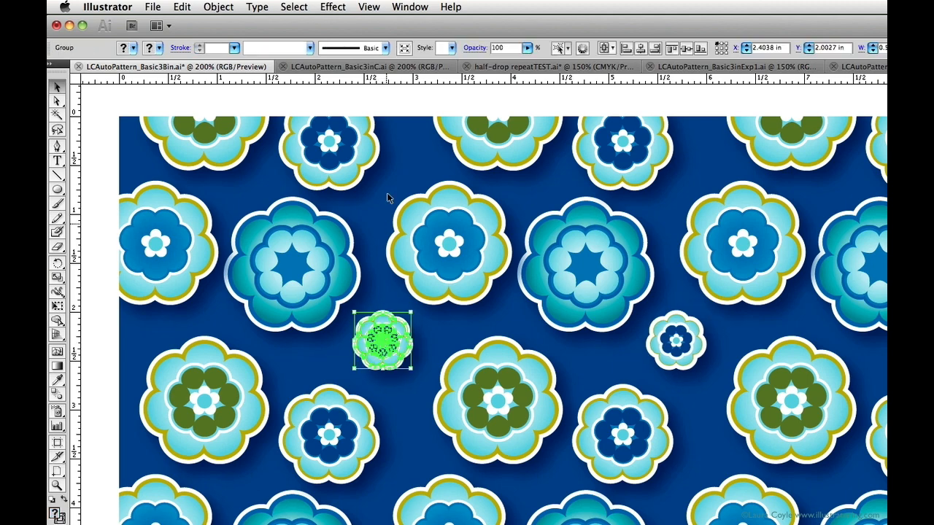
left_click_drag(357, 158, 374, 160)
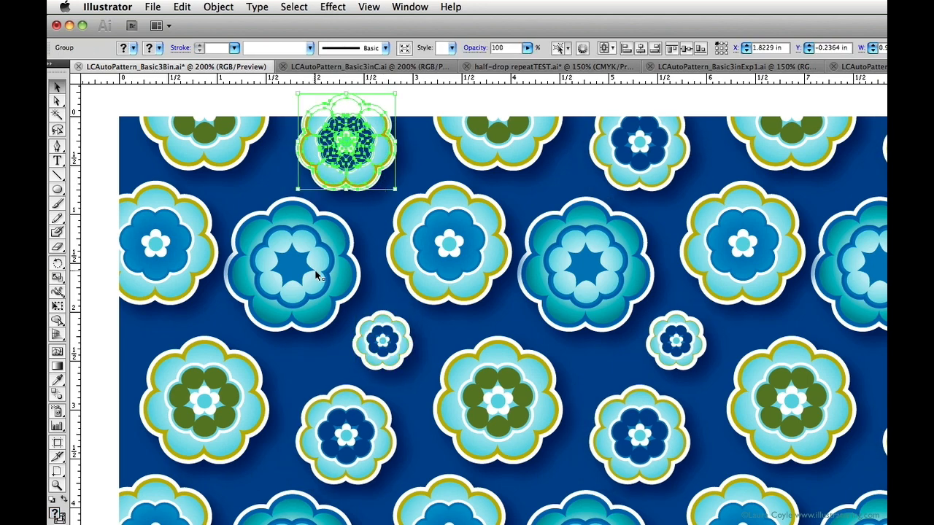
Reposition the teal flower, the light blue flower on the left edge, and the dark-blue-centred flower slightly up and left.
left_click_drag(315, 272, 313, 282)
left_click_drag(184, 264, 170, 257)
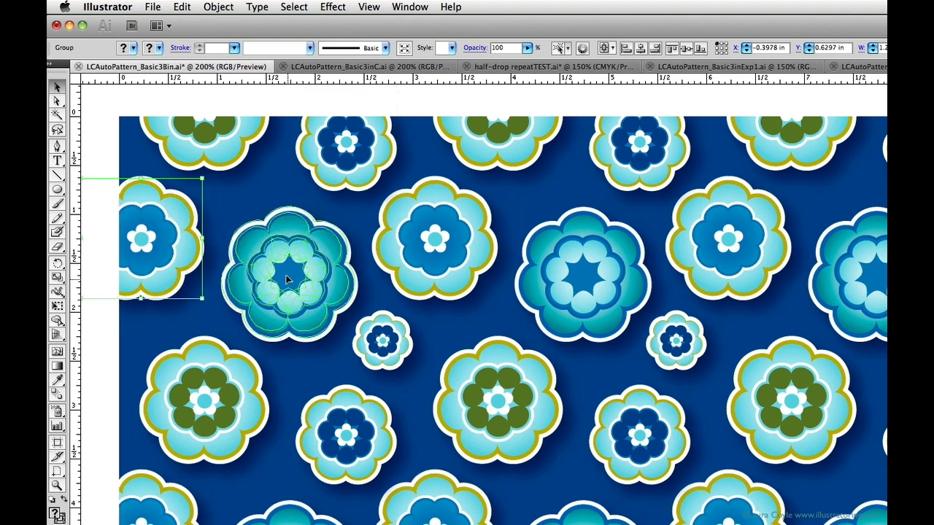
mouse_move(280, 282)
left_mouse_down()
mouse_move(287, 273)
mouse_move(278, 289)
left_mouse_up()
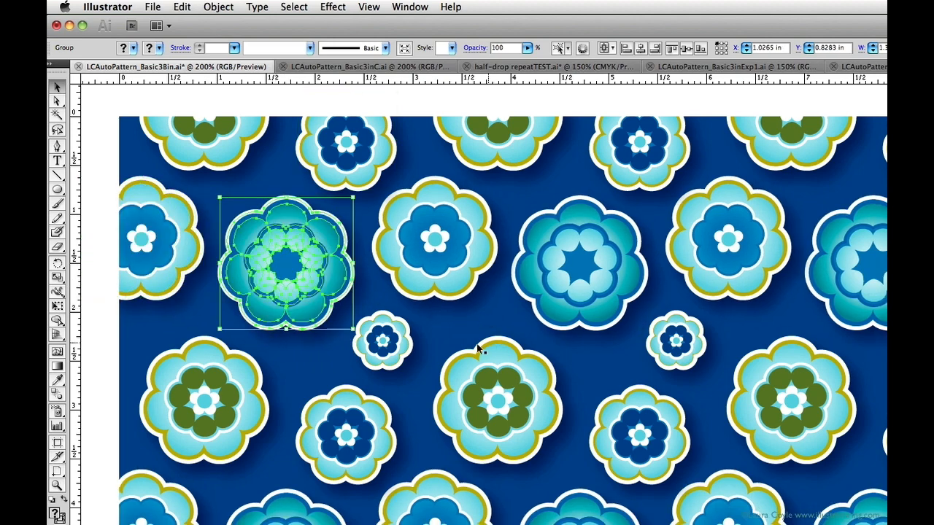
left_click_drag(356, 174, 347, 168)
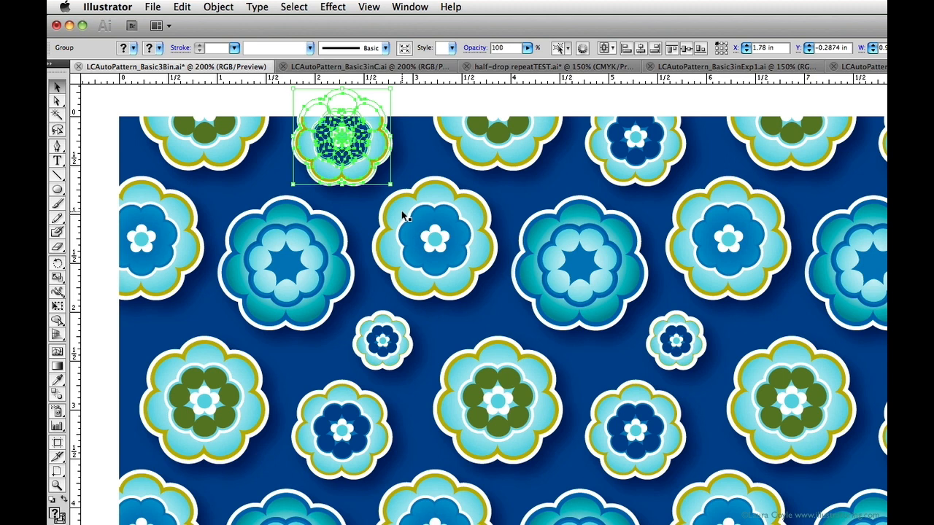
Scale up the smallest flower slightly, and nudge the green-centred flower at the artboard's top edge upward.
left_click(394, 341)
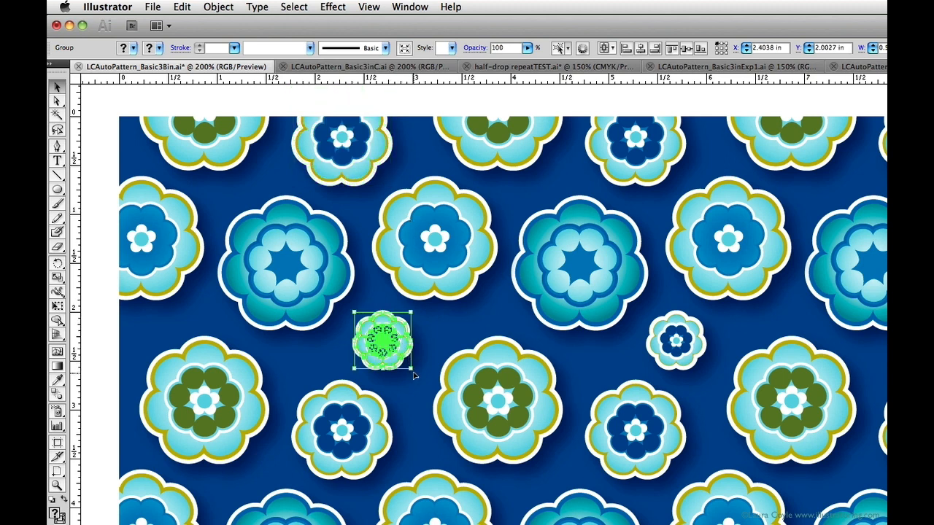
left_click_drag(411, 370, 428, 369)
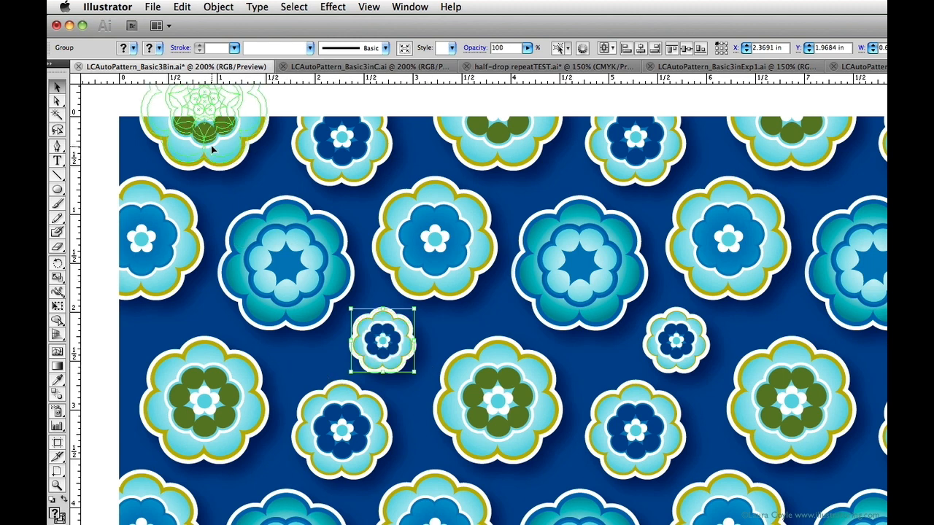
left_click(213, 156)
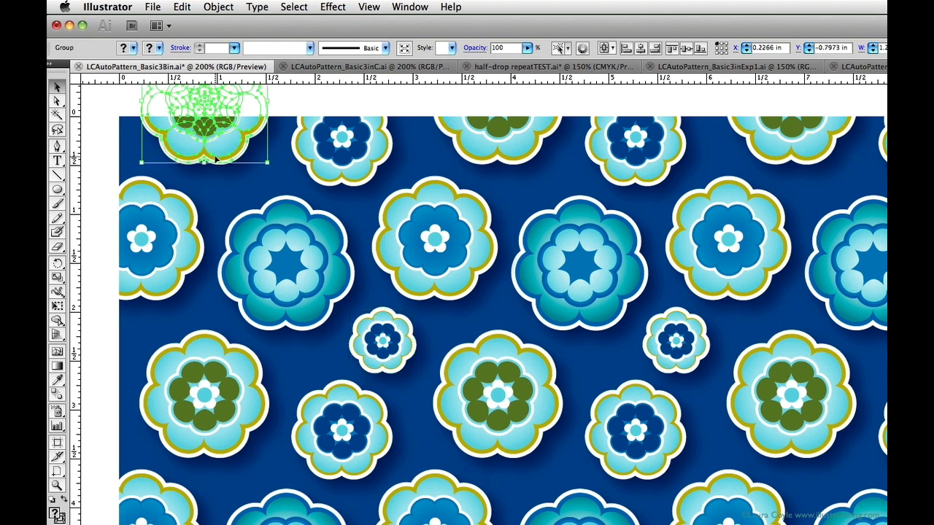
left_click(320, 366)
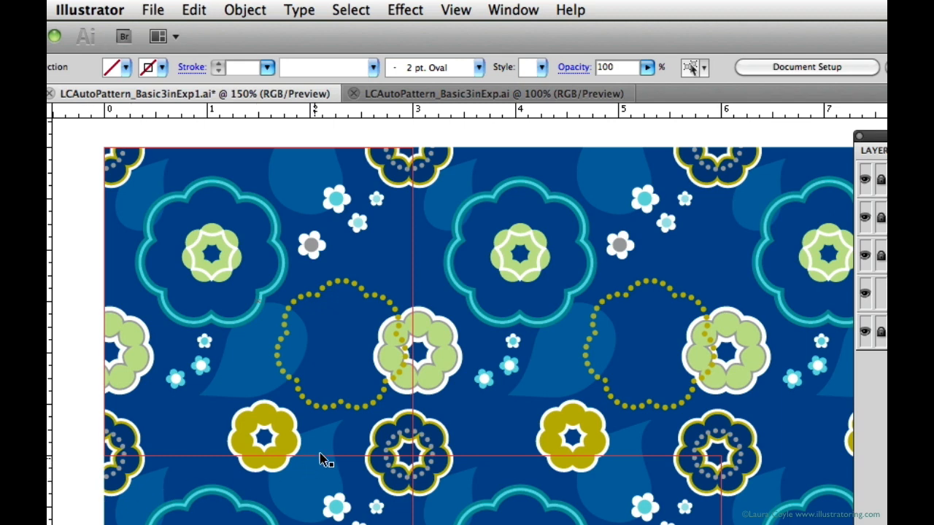
In LCAutoPattern_Basic3inExp1.ai, send the olive dotted flower outline to the back of the stacking order.
left_click(358, 414)
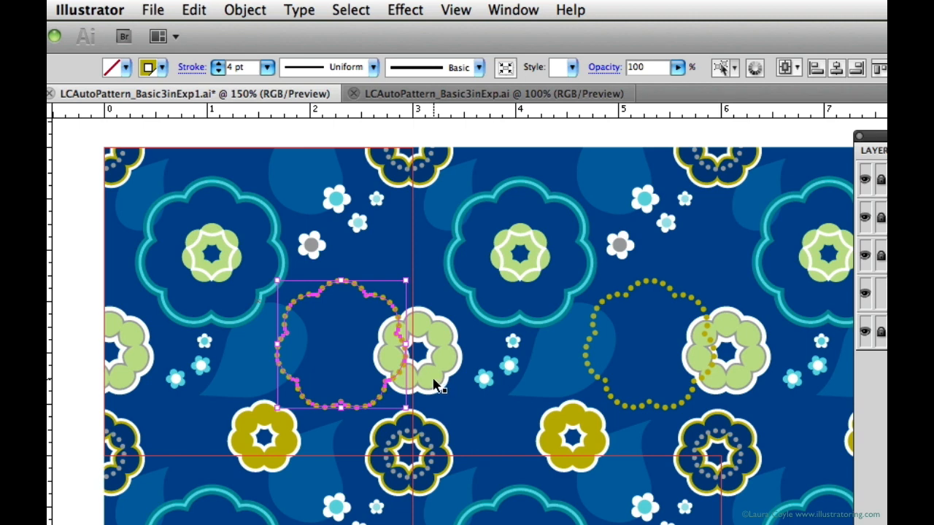
left_click(247, 10)
mouse_move(251, 54)
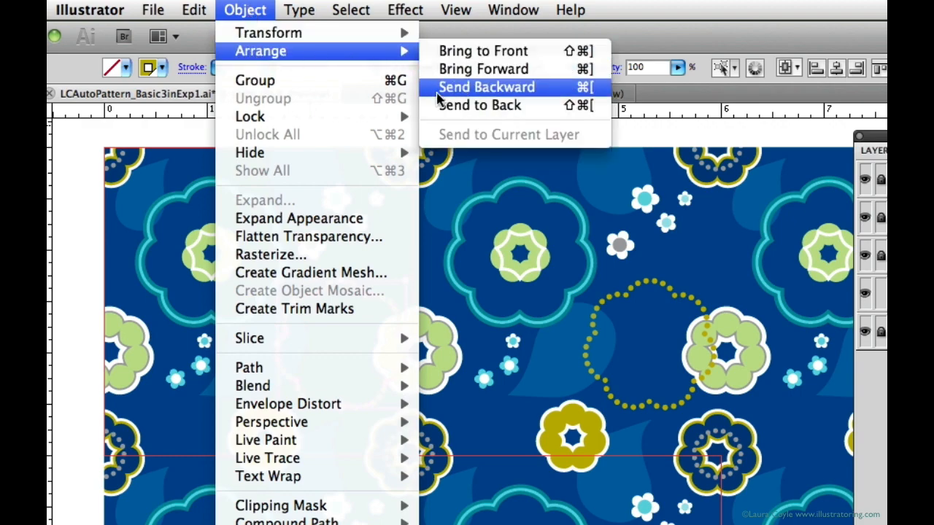
left_click(432, 107)
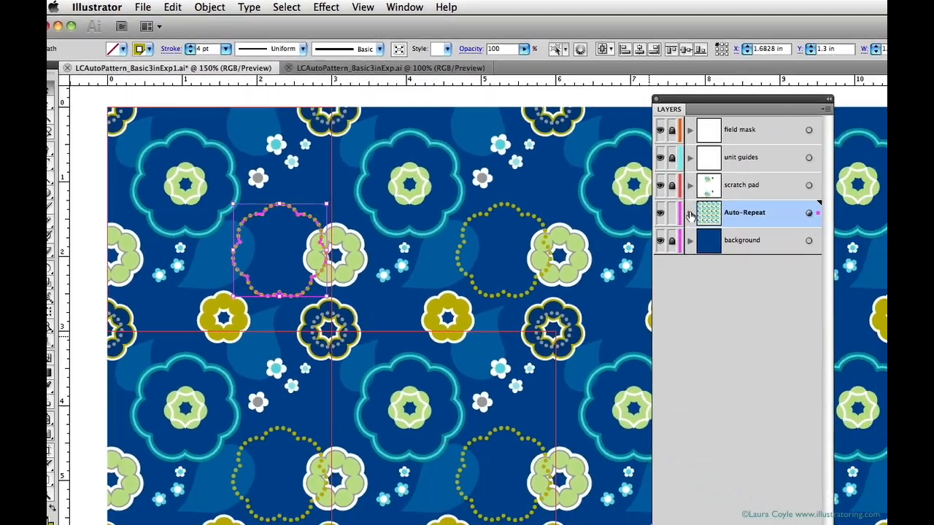
Expand the Auto-Repeat layer's contents, and check the original artwork in Outline view before returning to Preview.
left_click(749, 234)
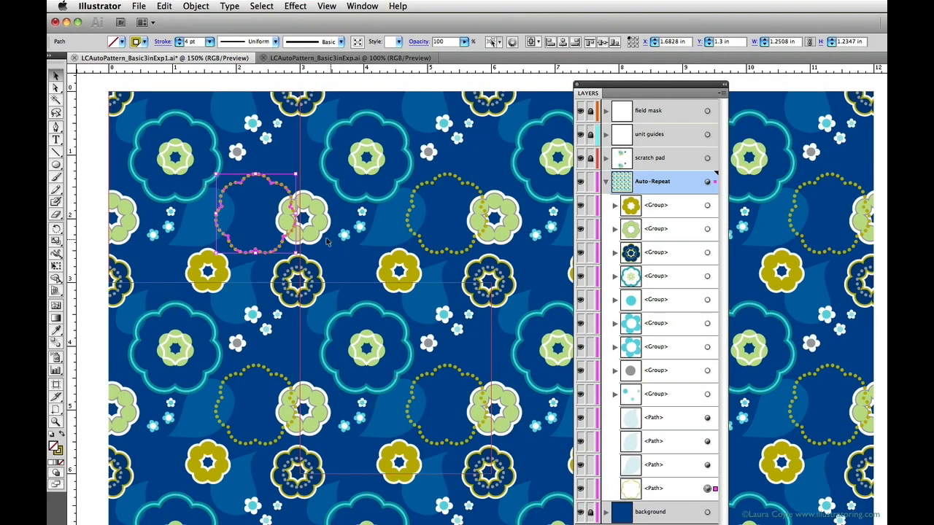
key("super+y")
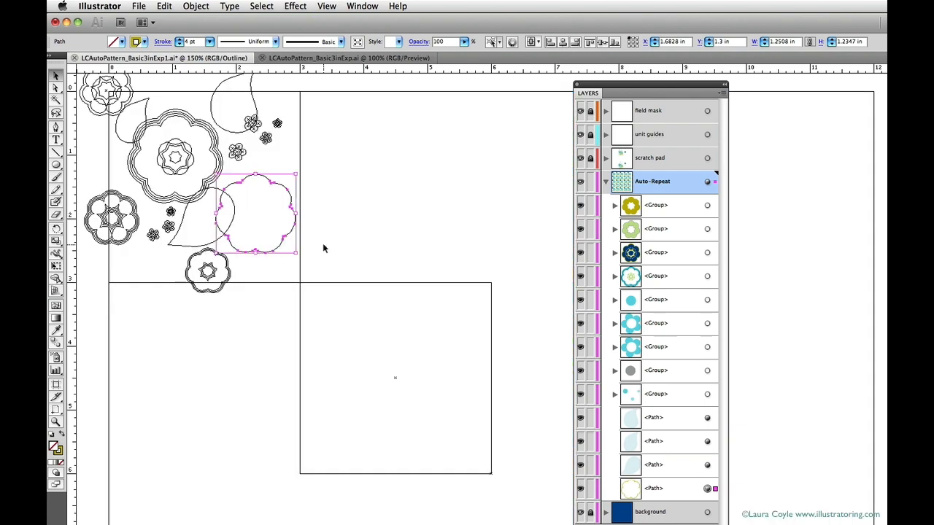
key("super+y")
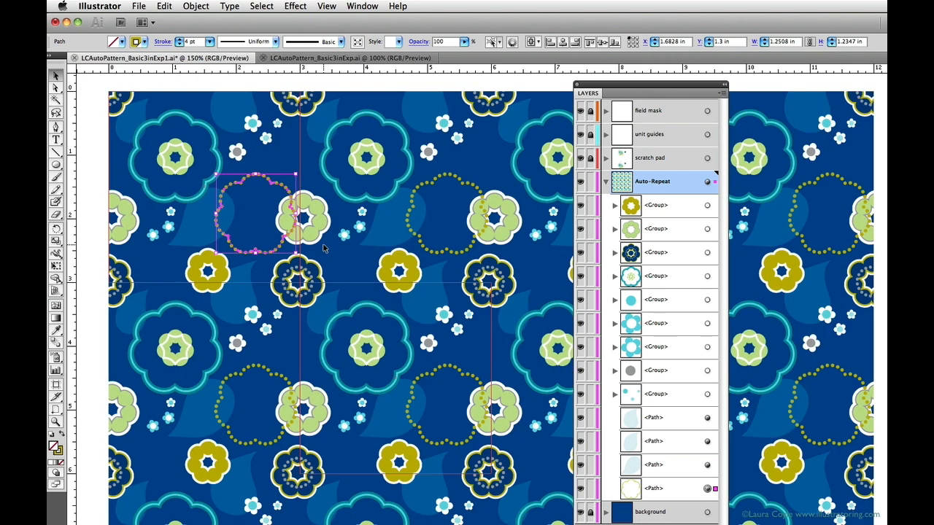
Move the light green flower 3 in to the right, from the artboard's left edge to the unit's right edge.
left_click(135, 236)
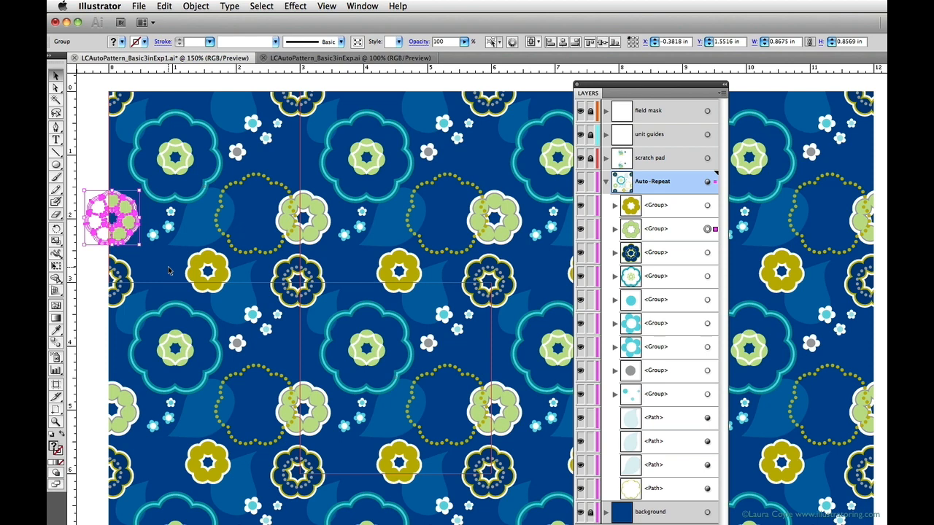
key("shift+Right")
key("shift+Right")
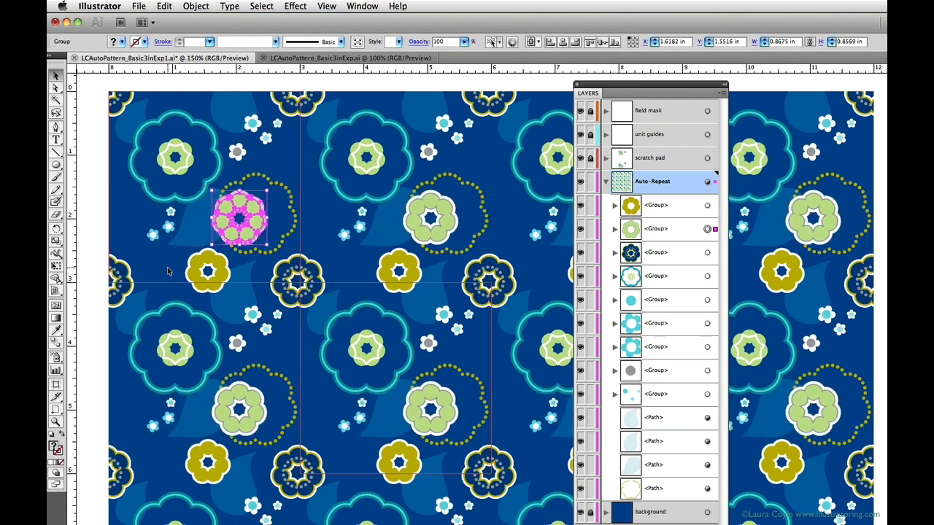
key("shift+Right")
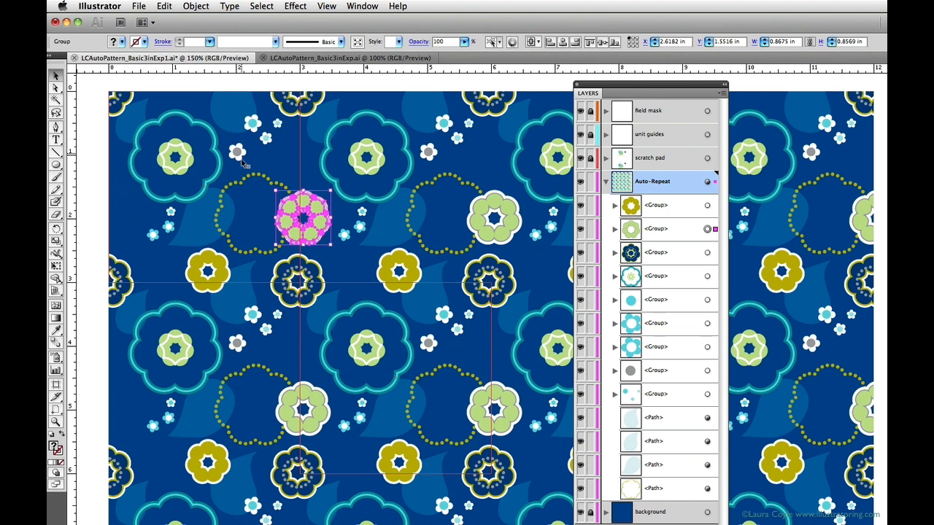
left_click(201, 274)
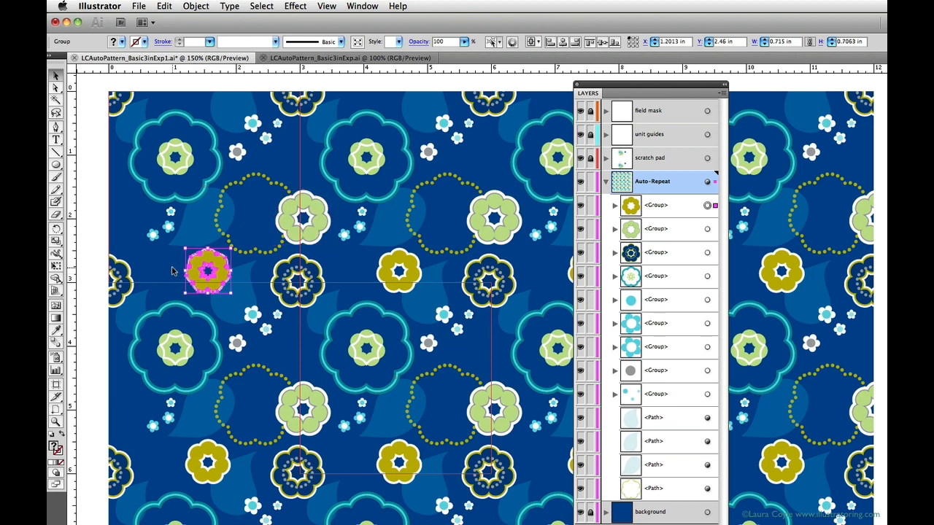
left_click(173, 272)
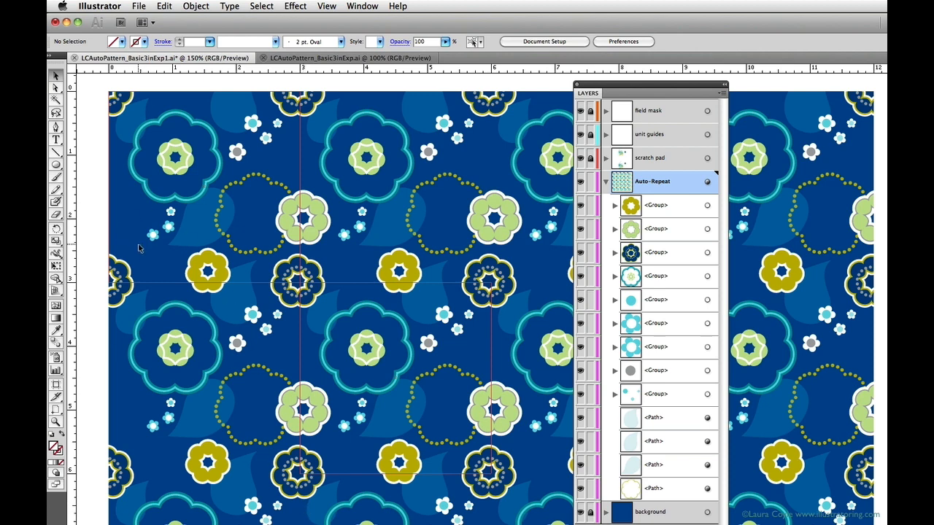
Duplicate the light green flower in place and move the copy 3 in left, onto the artboard's left edge.
left_click(294, 240)
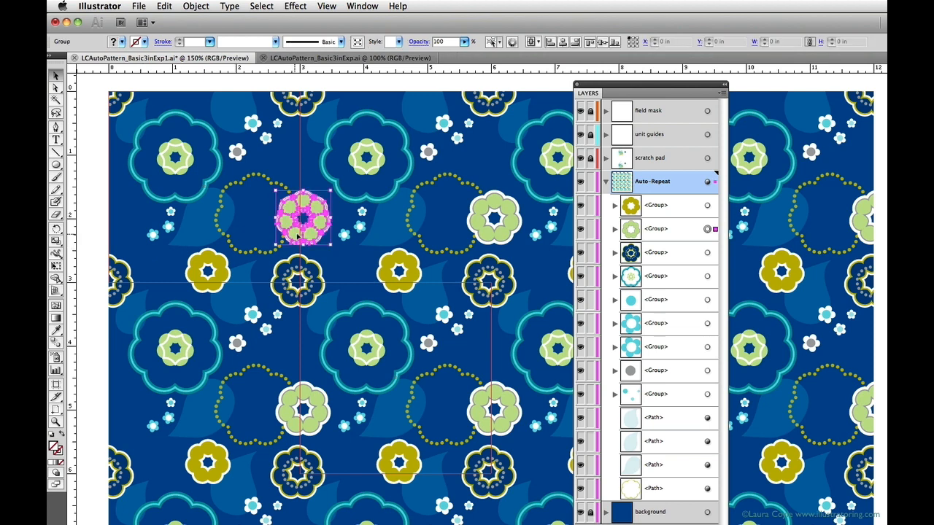
key("super+c")
key("super+f")
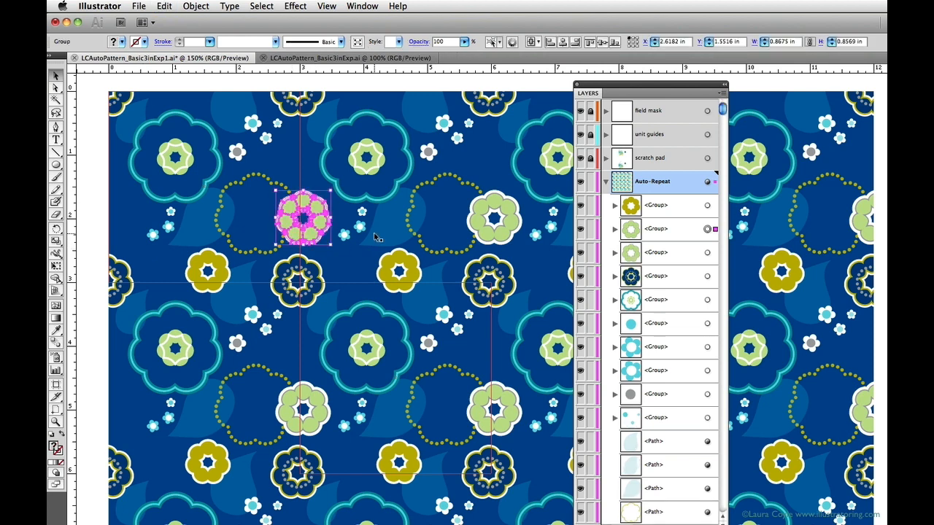
key("Left")
key("Left")
key("Left")
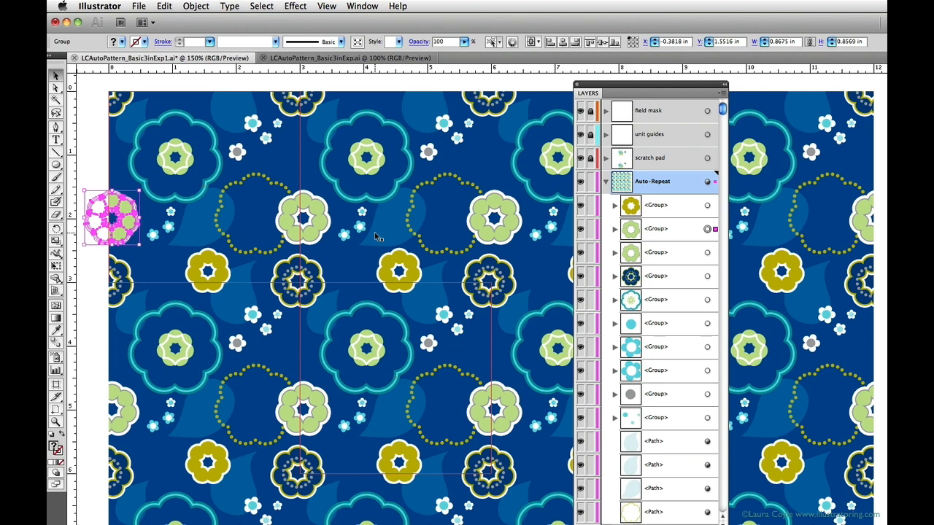
Try moving only the light green flower on the unit's right edge slightly upward, and undo the move.
left_click(325, 226, "shift")
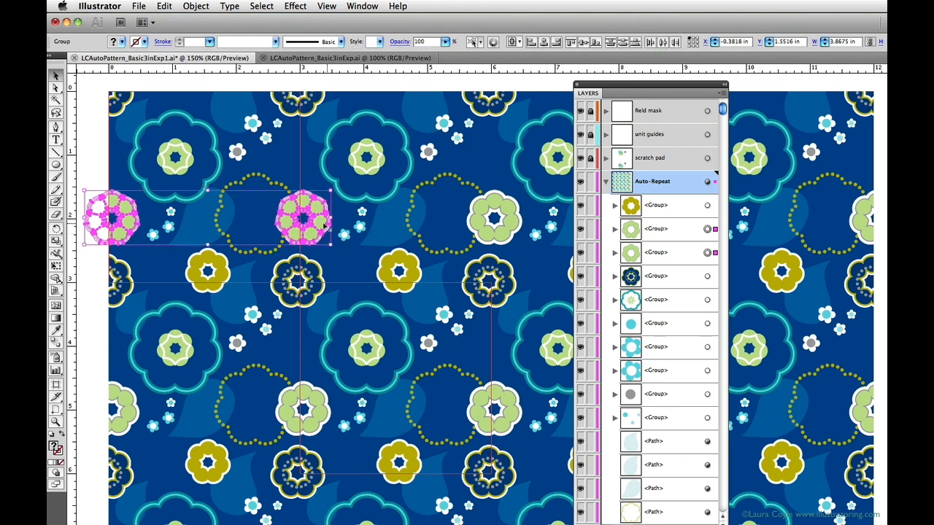
left_click(343, 226)
left_click(325, 224)
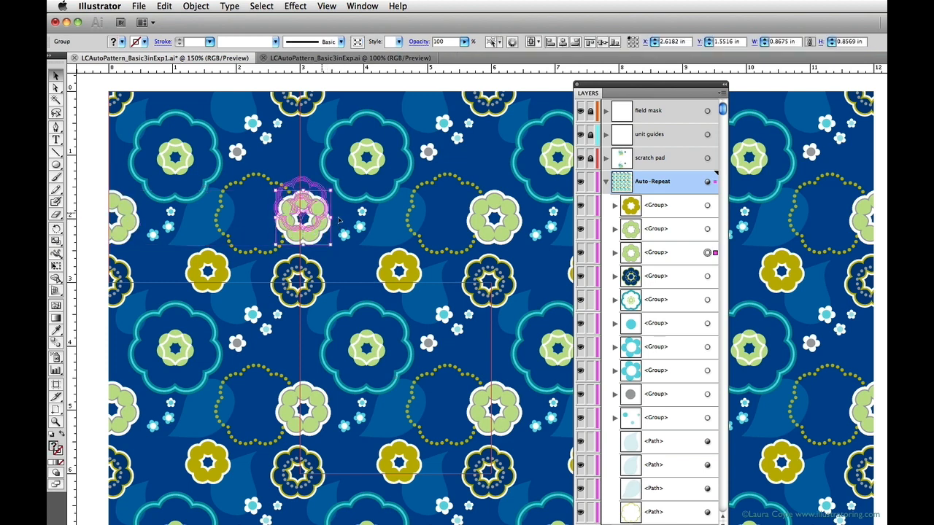
left_click(346, 224)
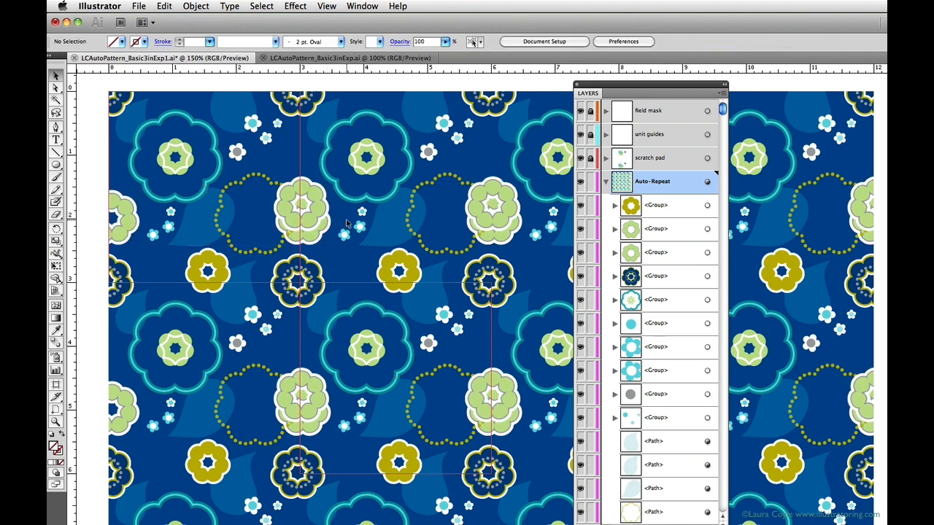
key("super+z")
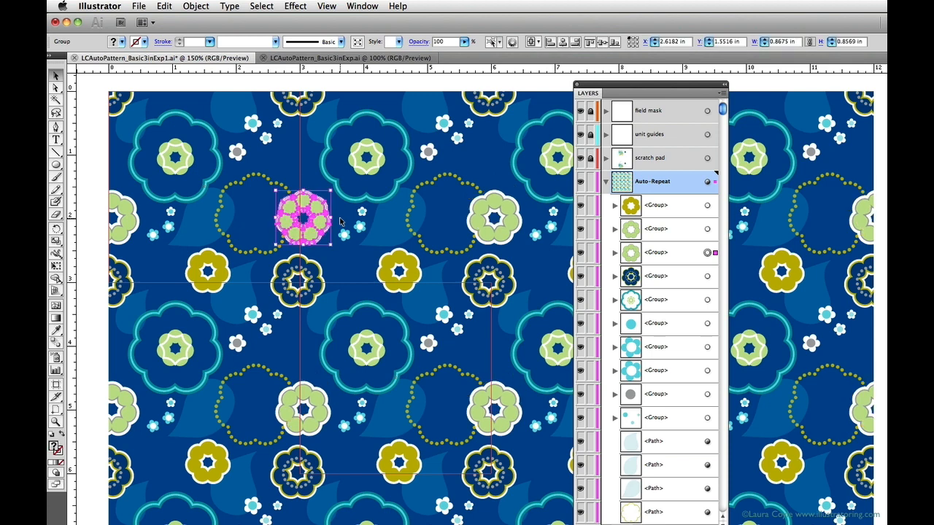
Group the two light green flowers on the unit's left and right edges, and undo a trial upward move of the group.
left_click(127, 229, "shift")
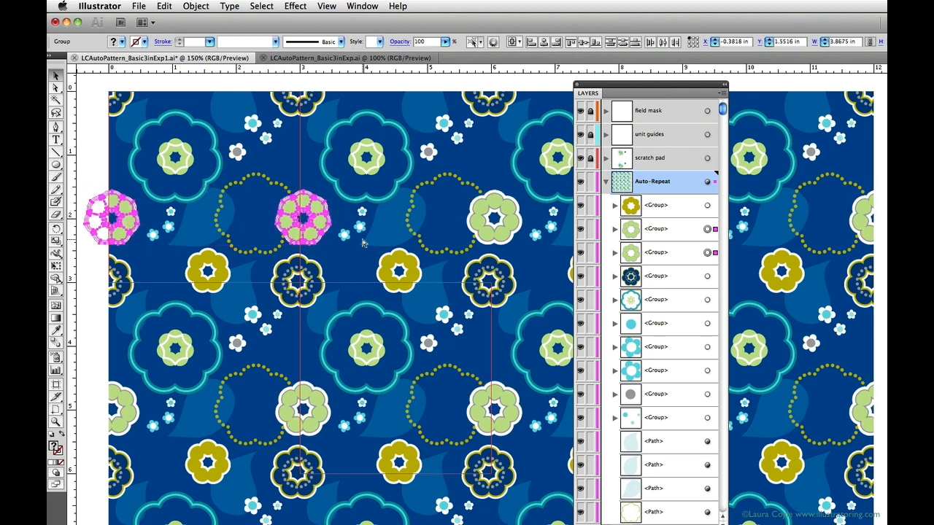
key("super+g")
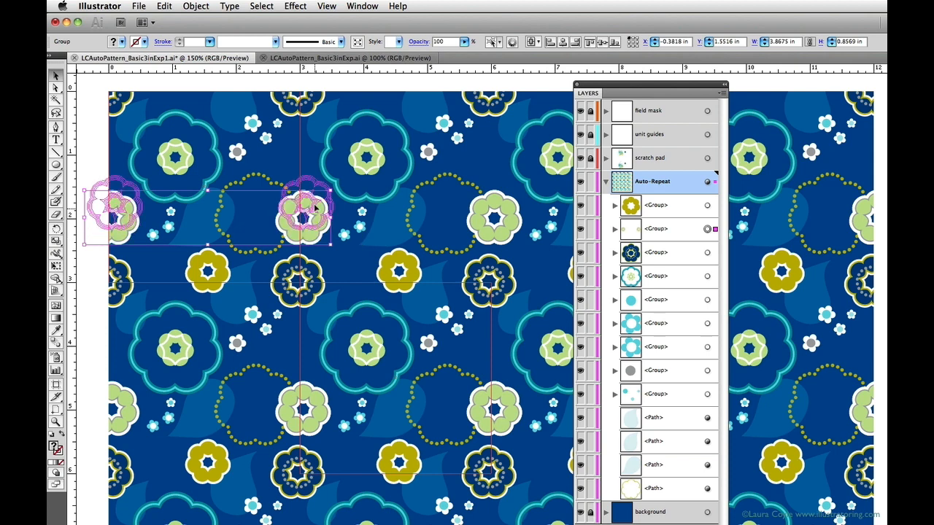
left_click_drag(315, 209, 315, 205)
key("super+z")
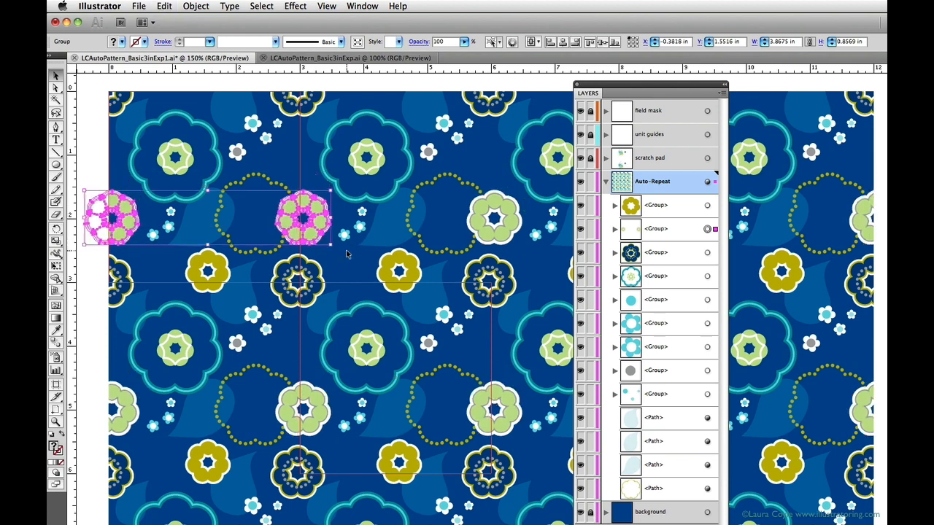
left_click(346, 250)
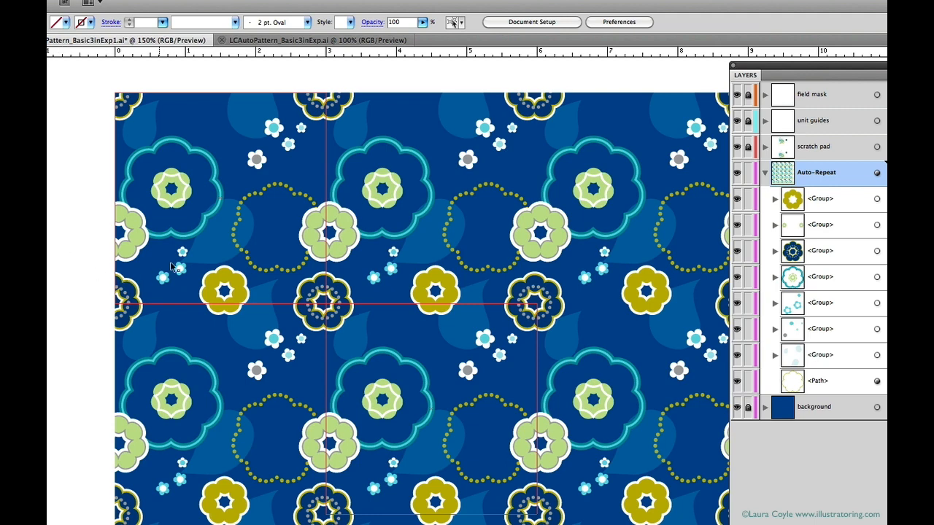
Bring the large turquoise flower to the front of the Auto-Repeat layer's stacking order.
left_click(172, 238)
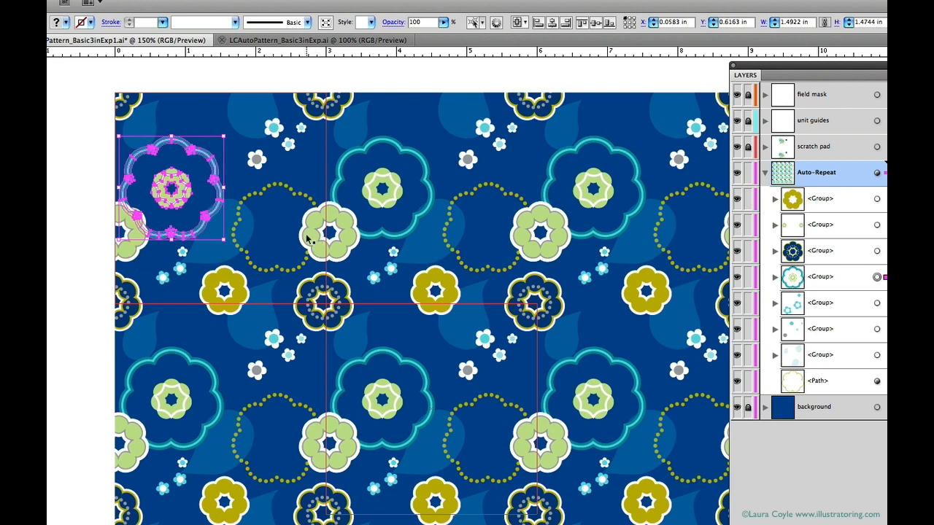
key("a")
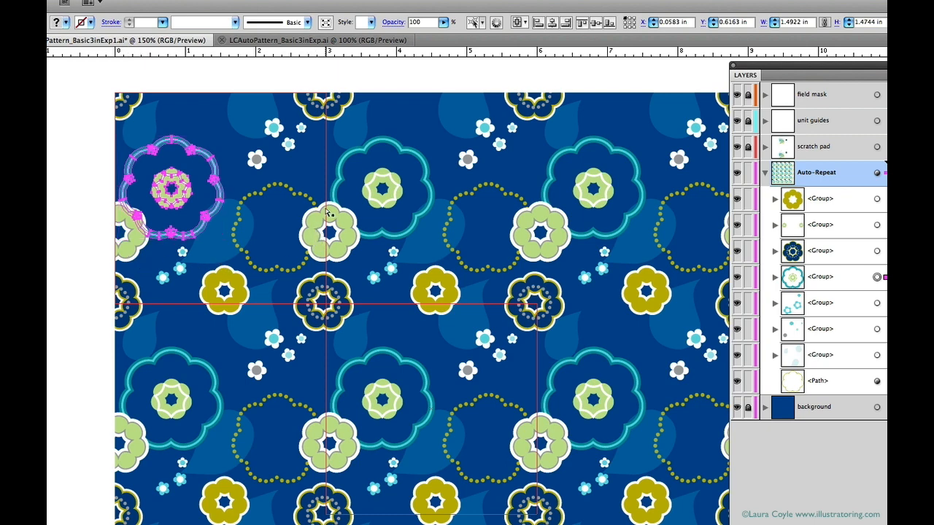
key("shift+super+bracketright")
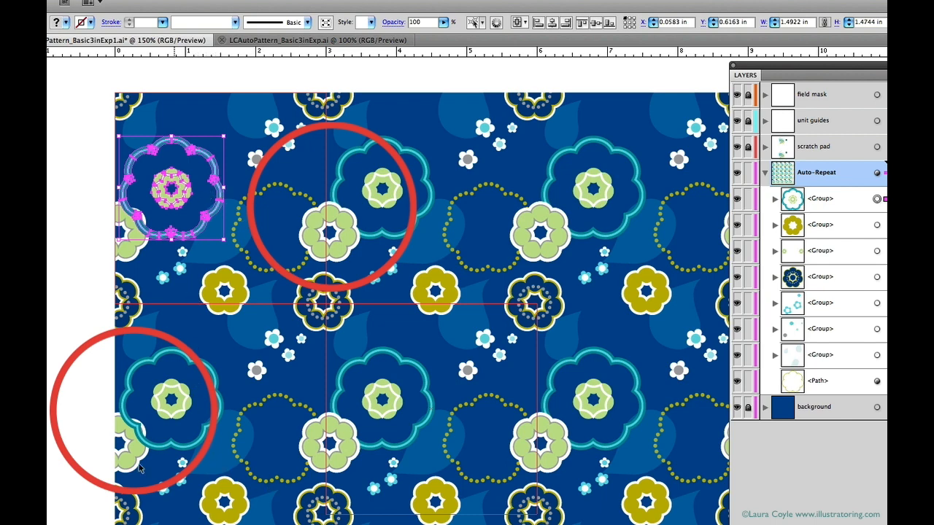
left_click(89, 322)
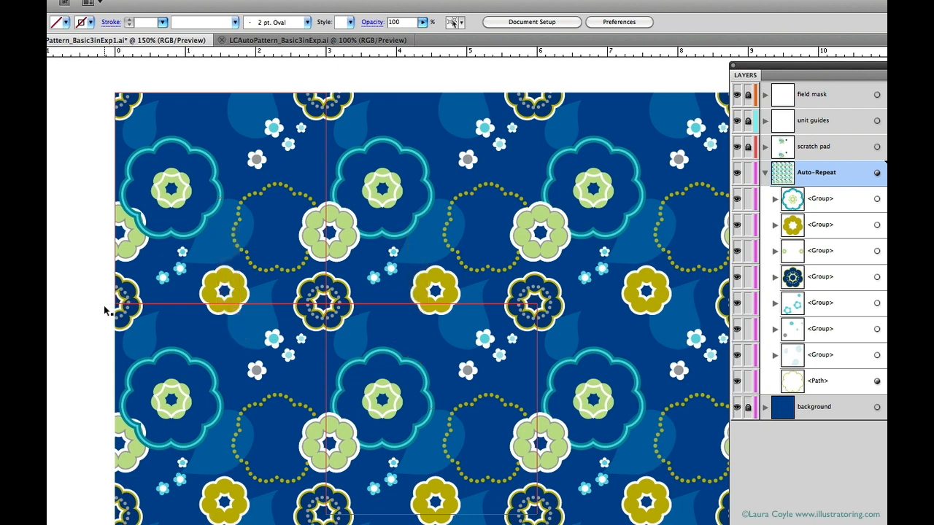
Move the large turquoise flower 3 in to the right, so it overlaps the light green flower on the unit's right edge.
left_click(180, 238)
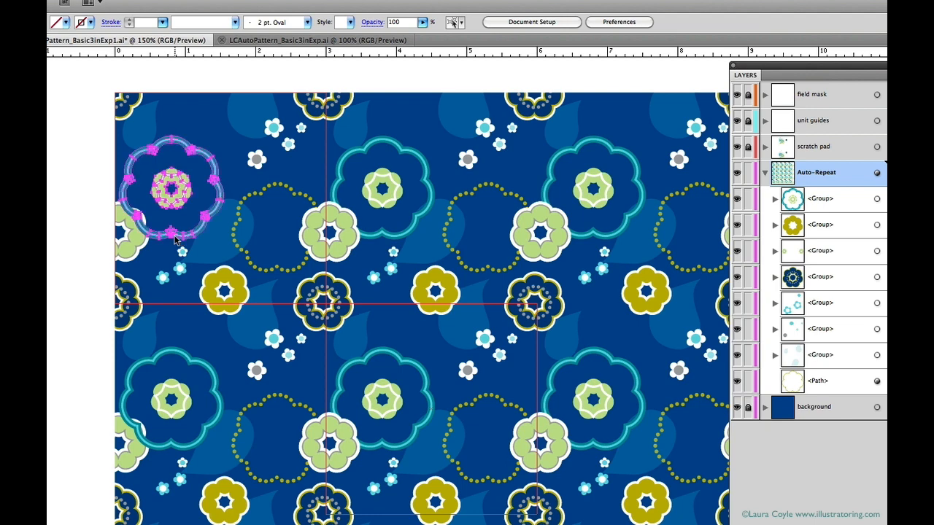
key("shift+Right")
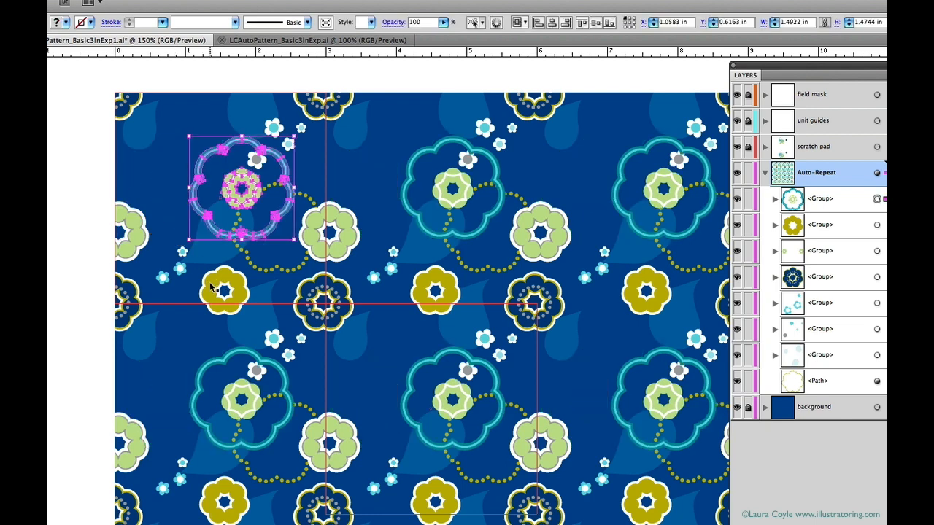
key("shift+Right")
key("shift+Right")
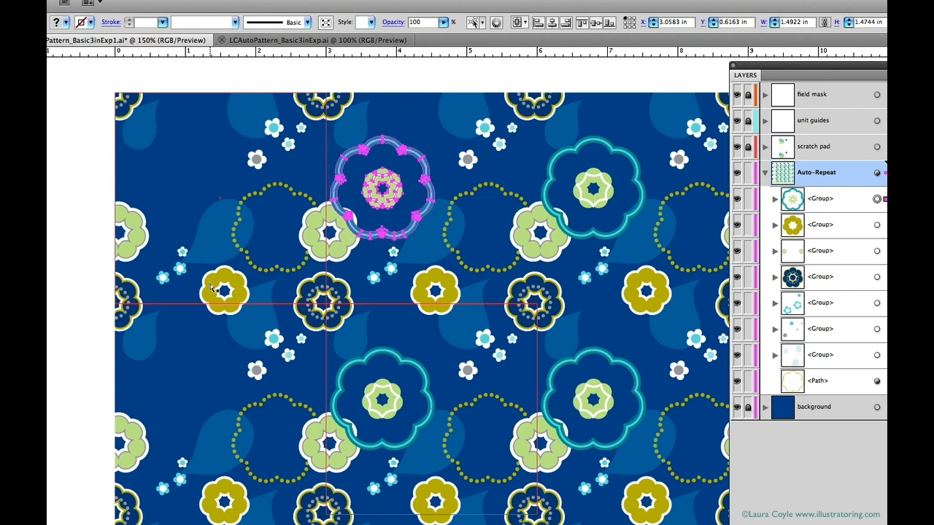
Duplicate the large turquoise flower in place and move the copy 3 in left, back to the first unit.
key("super+c")
key("super+f")
key("shift+Left")
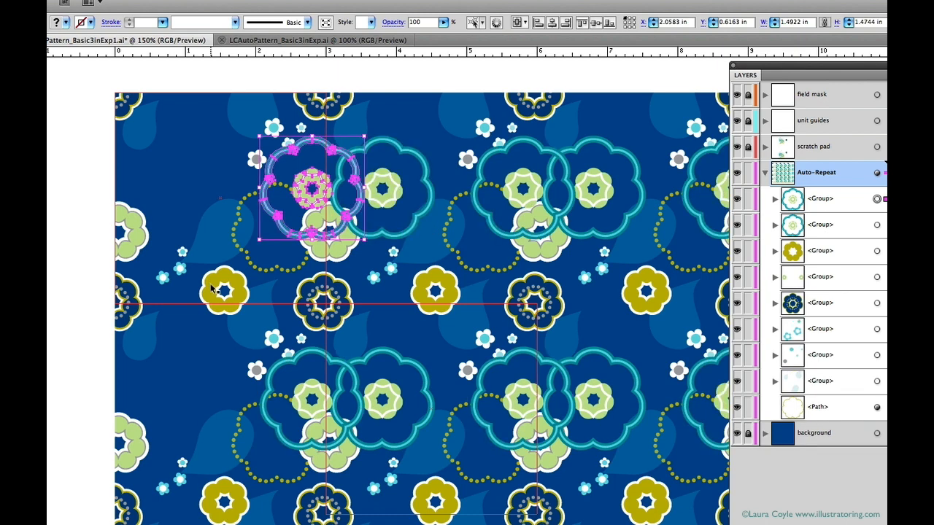
key("shift+Left")
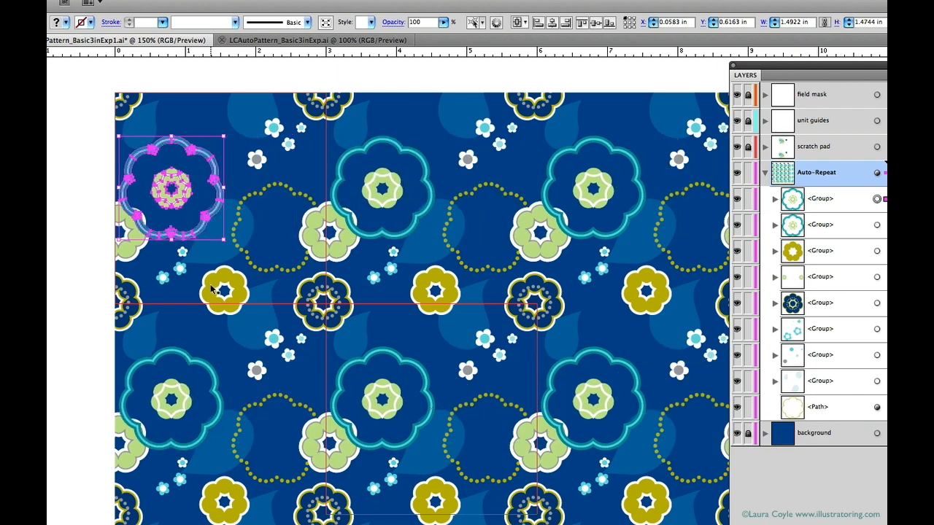
left_click(88, 304)
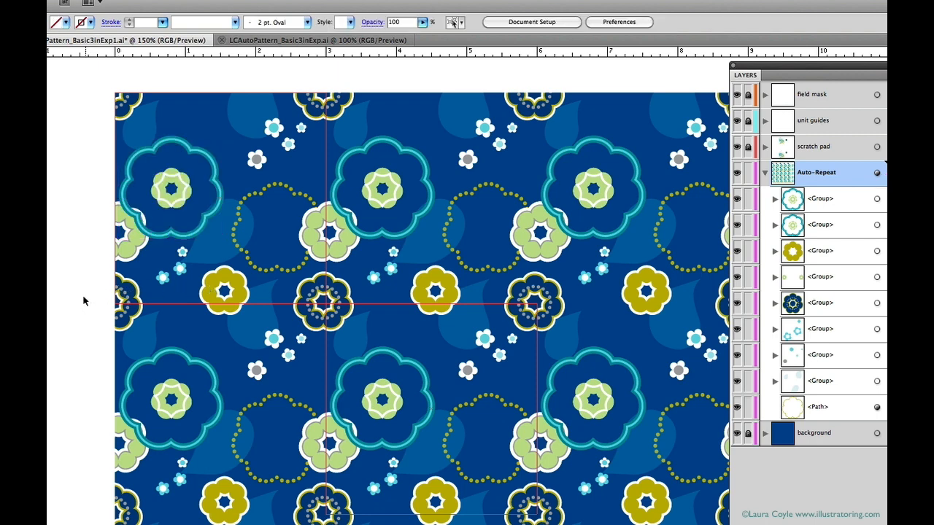
Group the two large turquoise flowers so they stay together as one motif.
left_click(189, 241)
left_click(399, 241, "shift")
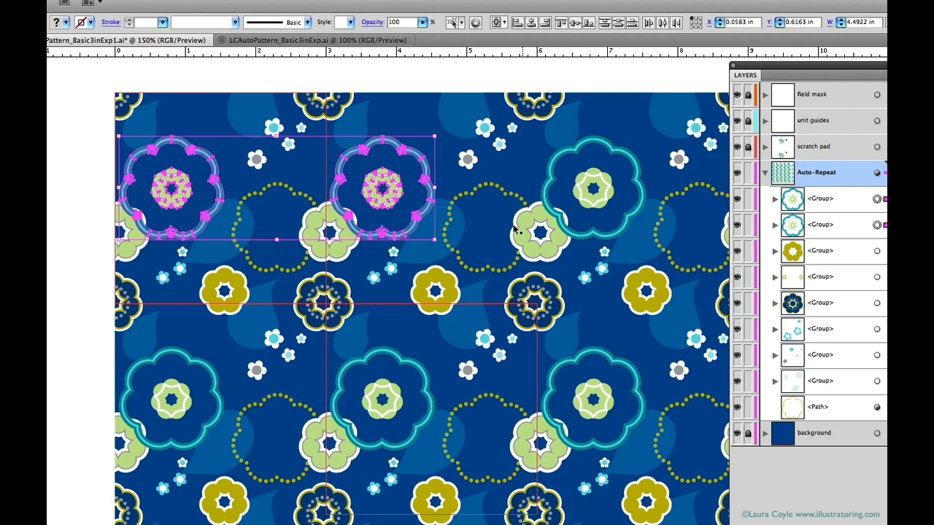
key("super+g")
left_click(96, 300)
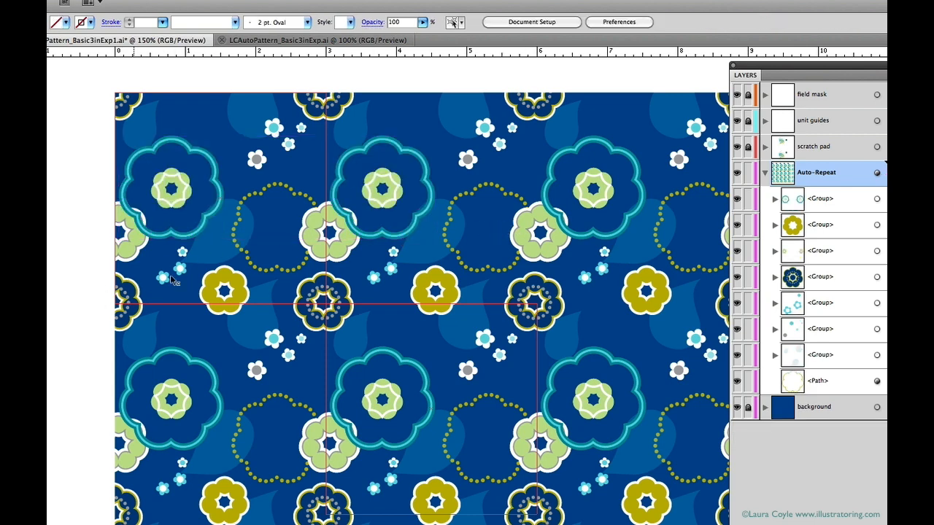
Move the olive dotted flower outline 3 in left, off the artboard, and check the original artwork in Outline view before returning to Preview.
left_click(256, 270)
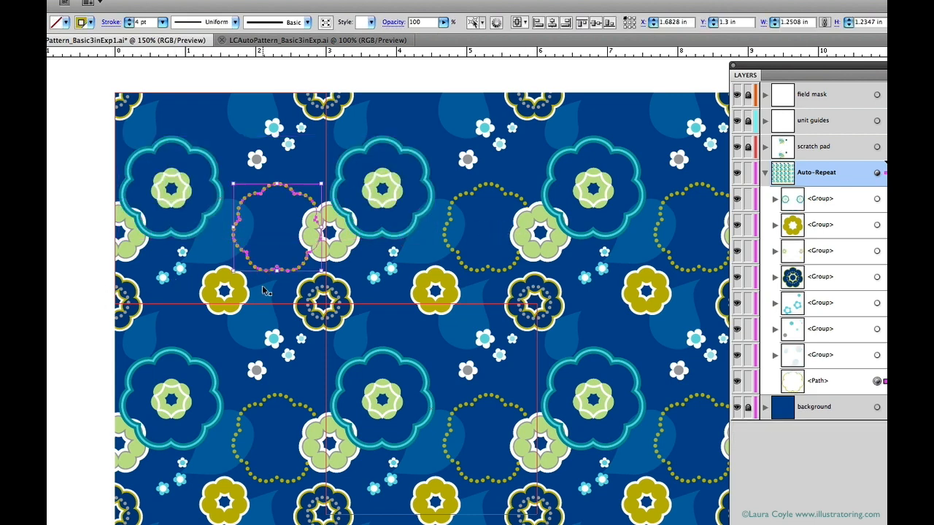
key("shift+Left")
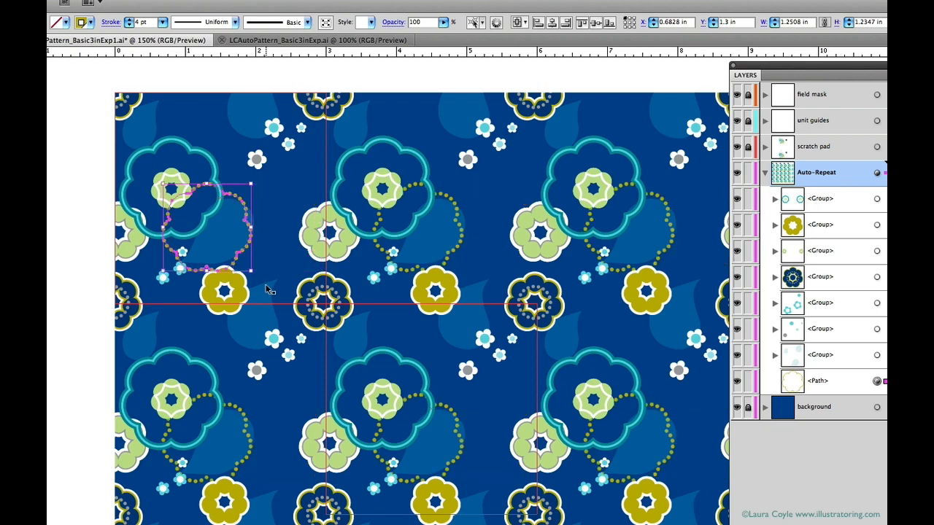
key("shift+Left")
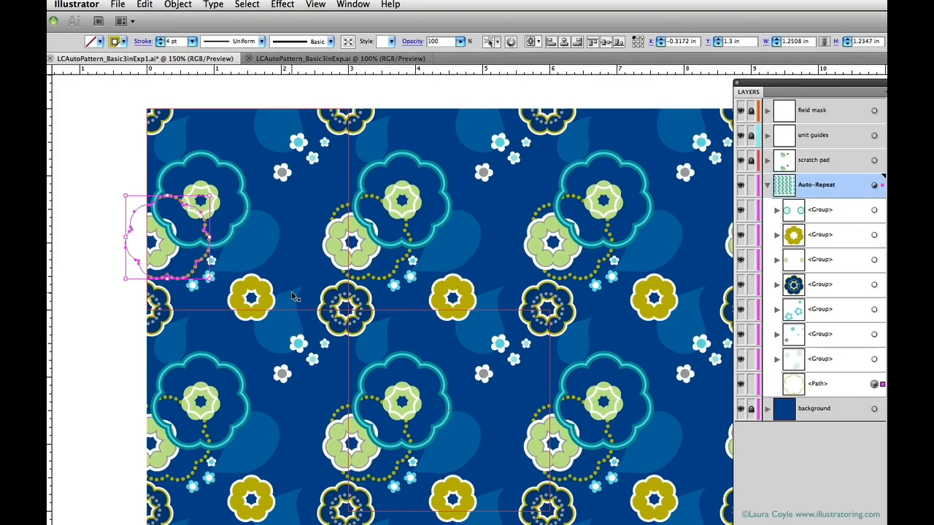
key("shift+Left")
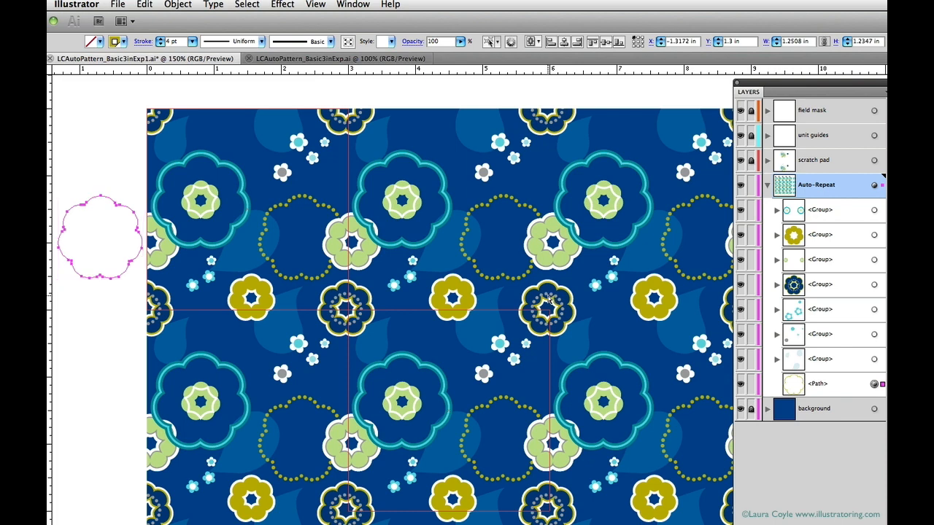
key("super+y")
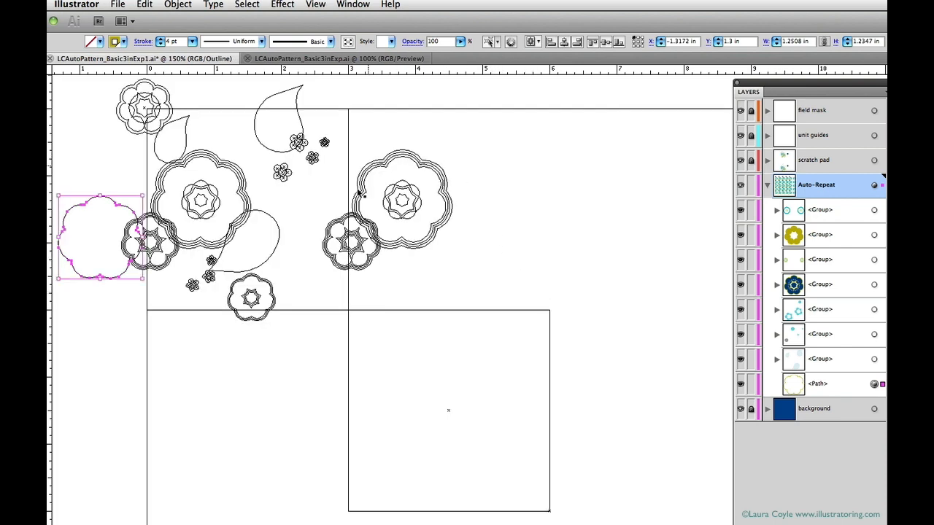
left_click(113, 314)
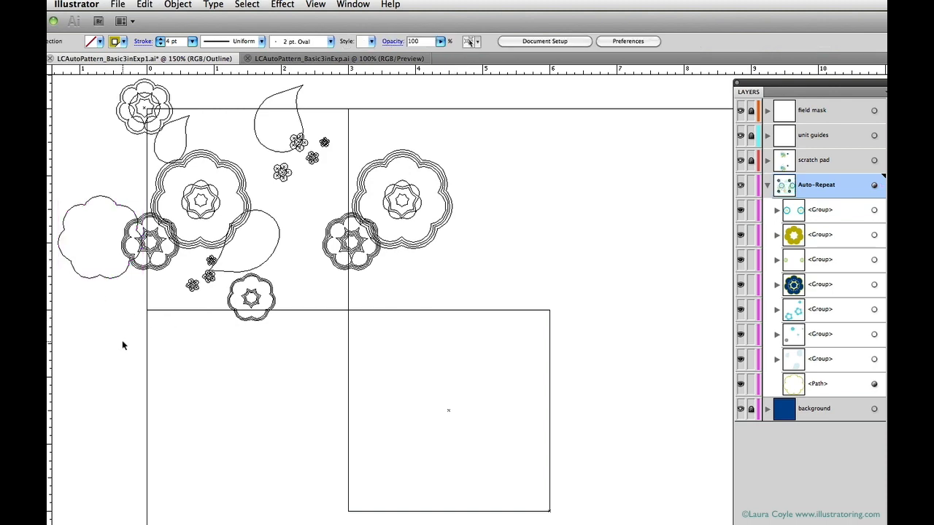
key("super+y")
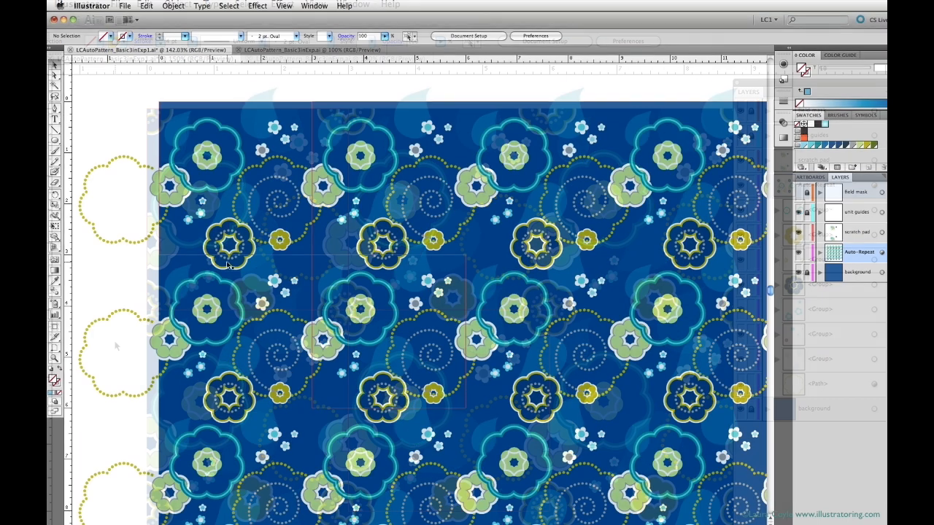
Move the dark blue flower with the yellow outline 3 in upward, onto the artboard's top edge.
left_click(228, 244)
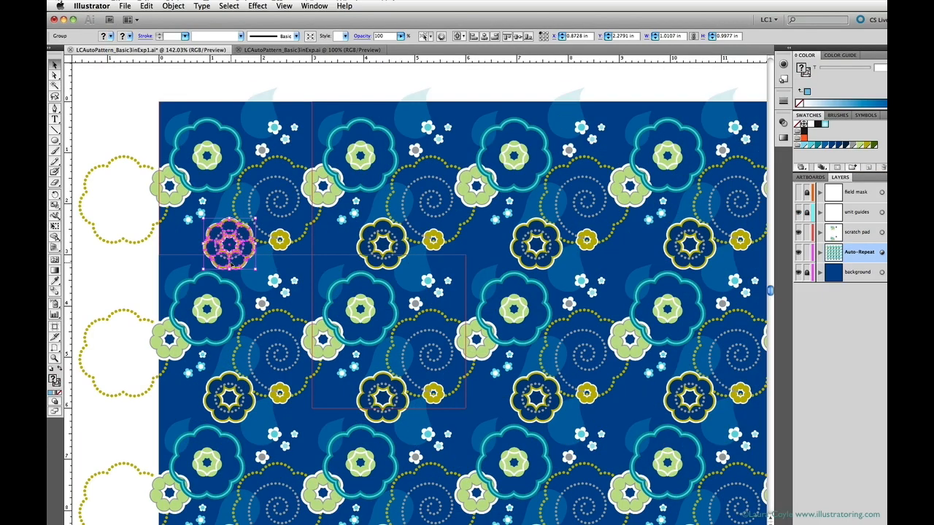
key("shift+Up")
key("shift+Up")
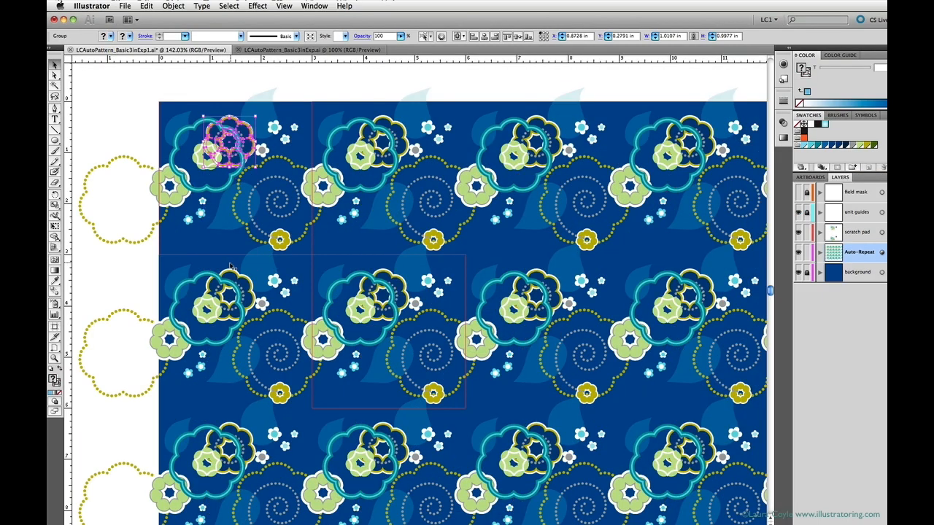
key("shift+Up")
left_click(134, 292)
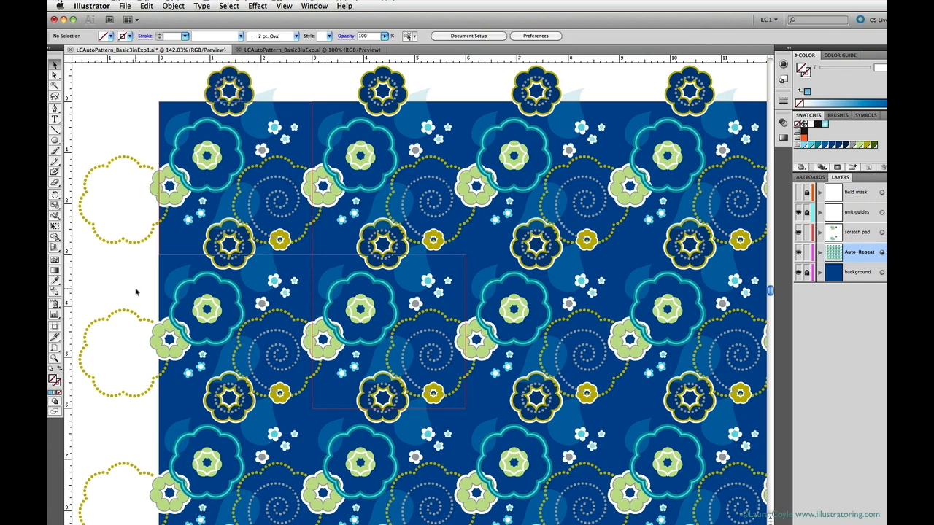
Duplicate the cluster of three small light-blue flowers, placing the copy just below and left of the original, beneath the green flower.
left_click(213, 168)
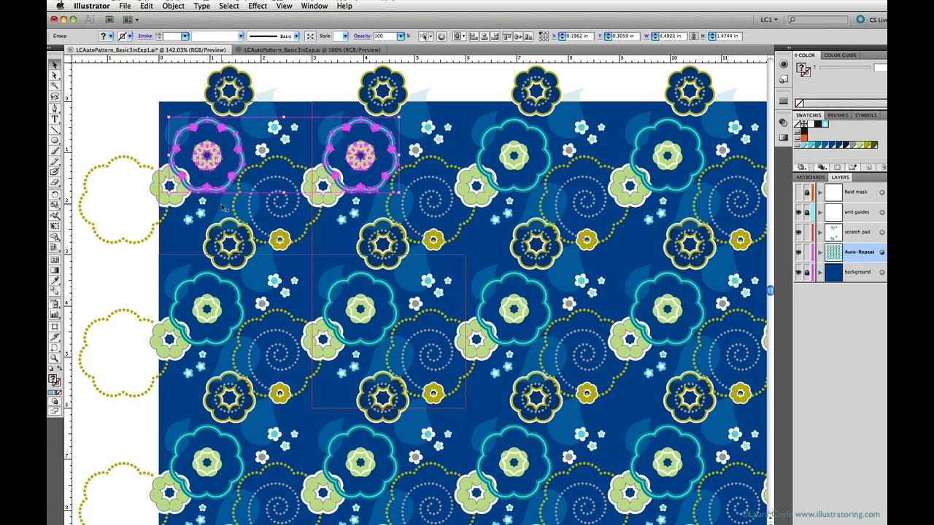
left_click(223, 208)
left_click(189, 219)
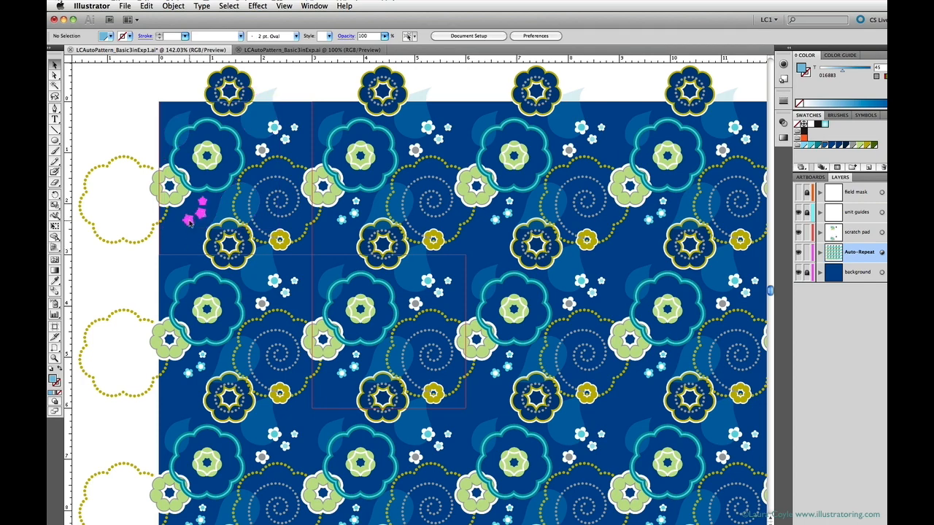
left_click_drag(191, 221, 165, 250)
left_click(124, 286)
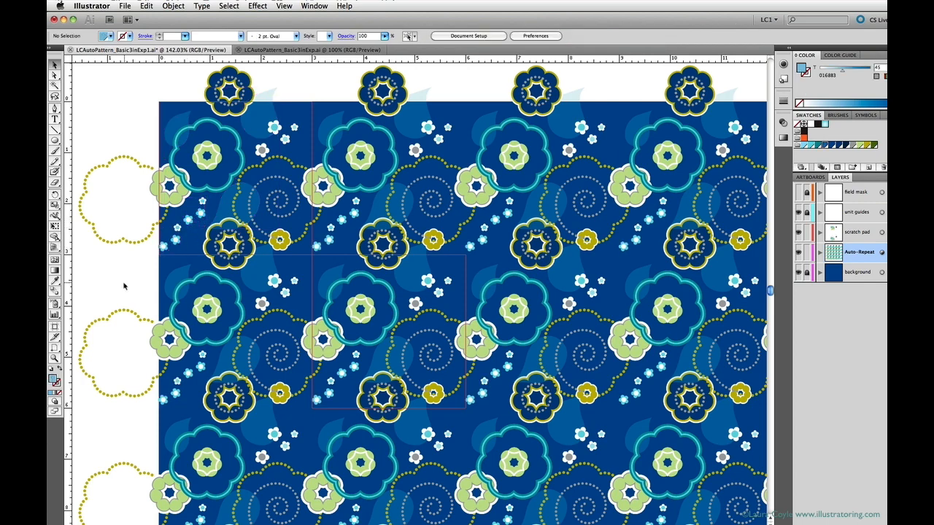
Nudge the four-flower cluster slightly up and left, and copy the three-flower cluster to the unit's upper-right corner, at about X 2.6 in, Y -0.19 in.
left_click_drag(258, 157, 257, 155)
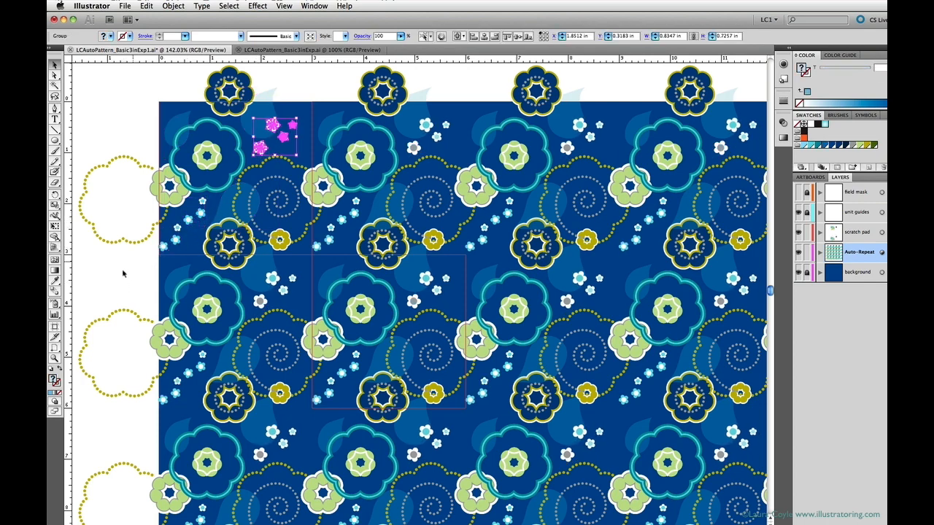
left_click(126, 278)
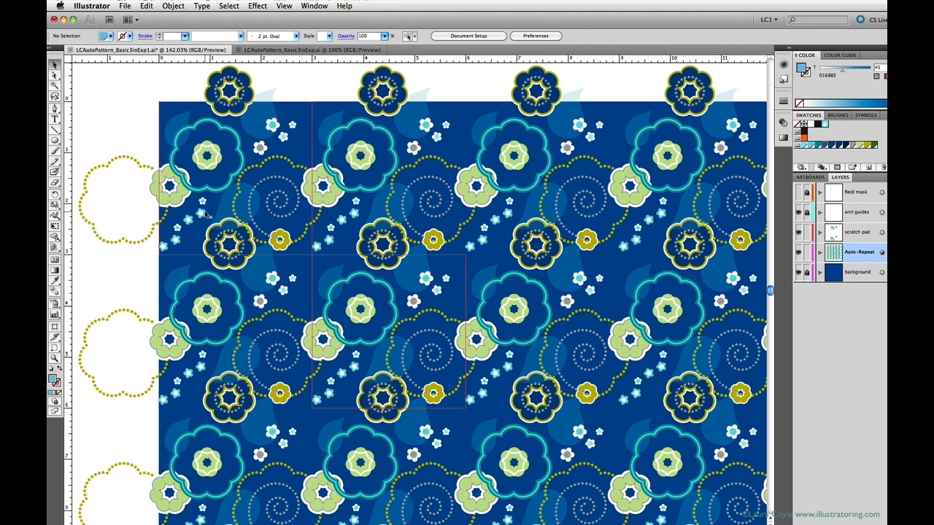
left_click_drag(207, 215, 314, 110)
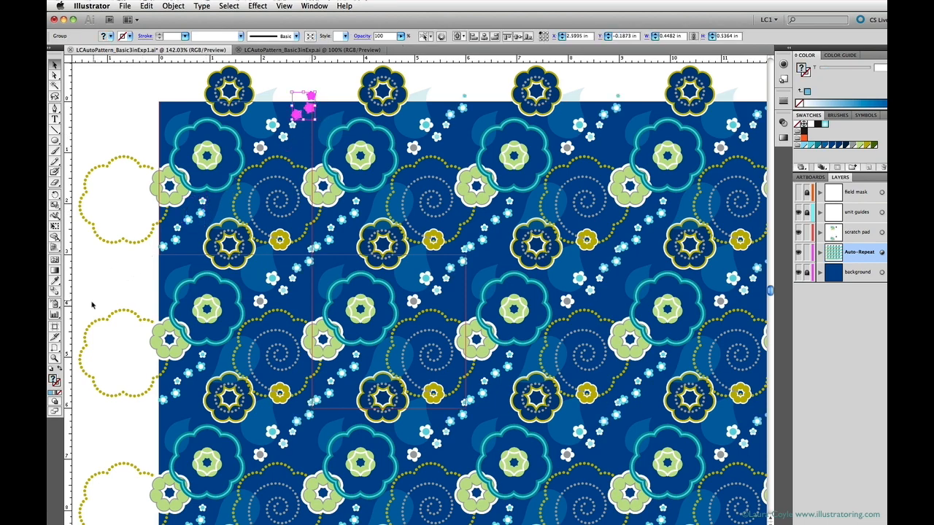